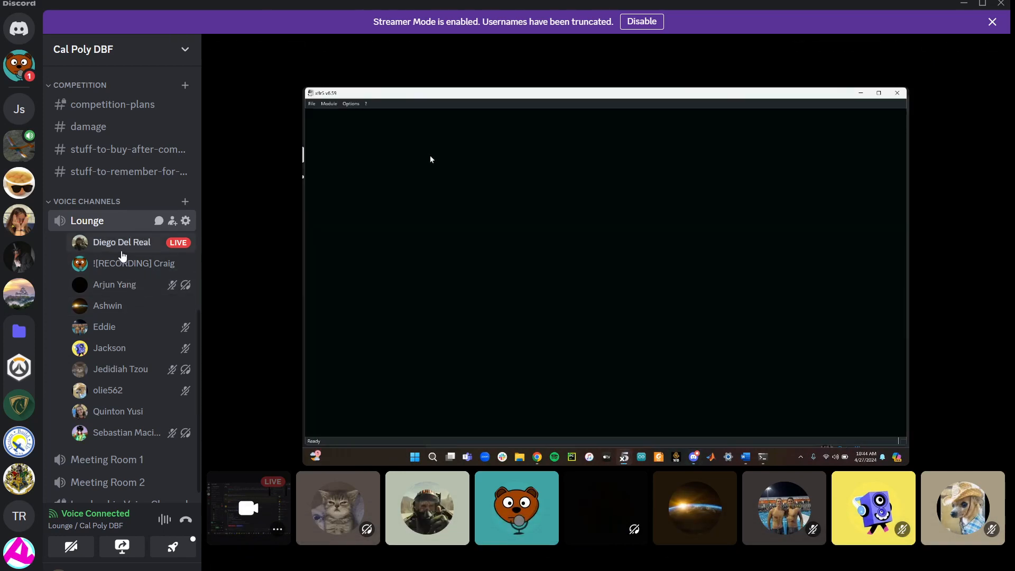
Open the streamer's profile card from the voice channel list and close it again
left_click(121, 254)
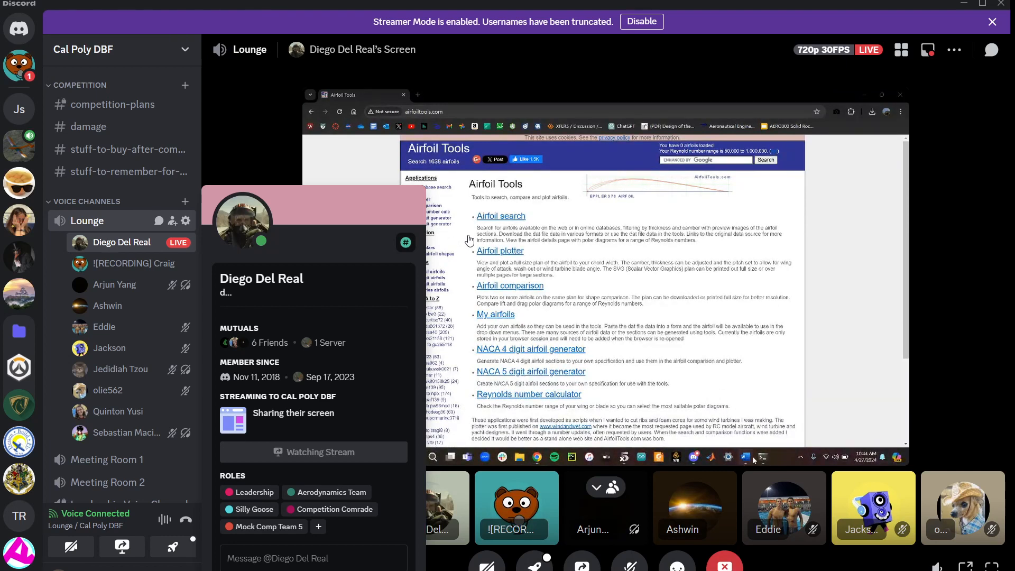
left_click(470, 241)
left_click(413, 141)
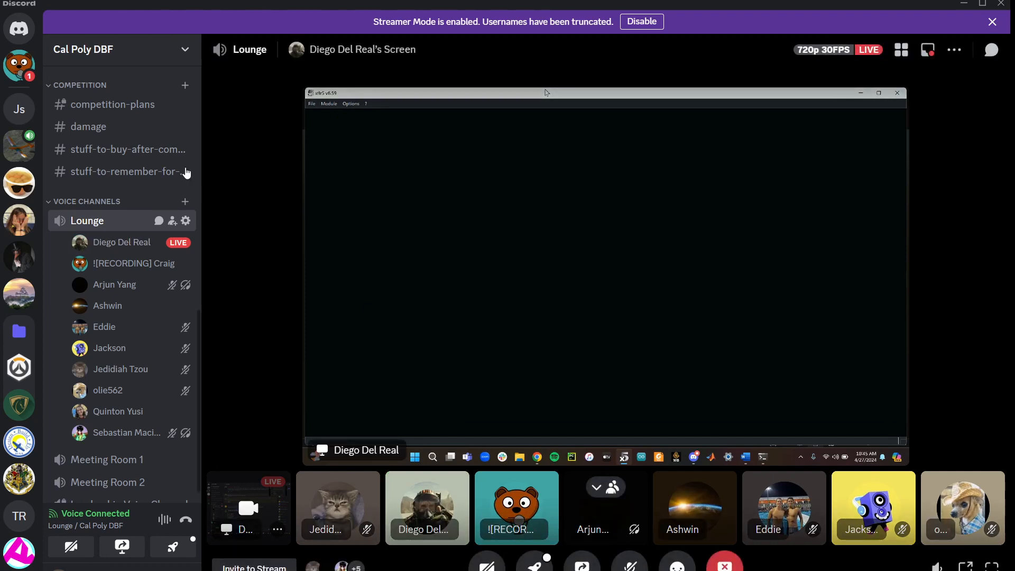
Open the general text channel and scroll through its recent messages
mouse_move(74, 221)
scroll(77, 212, "up", 10)
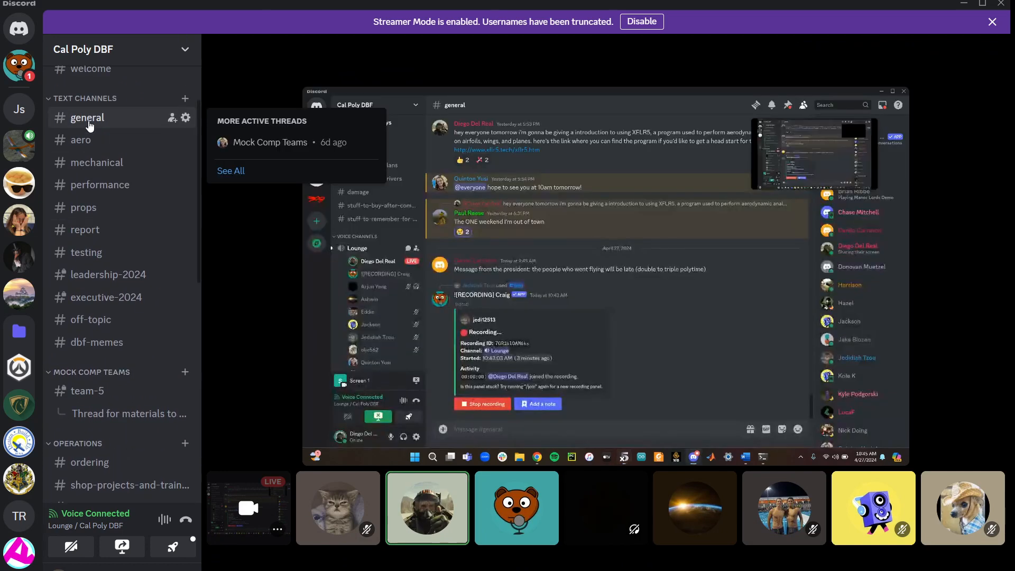
left_click(88, 125)
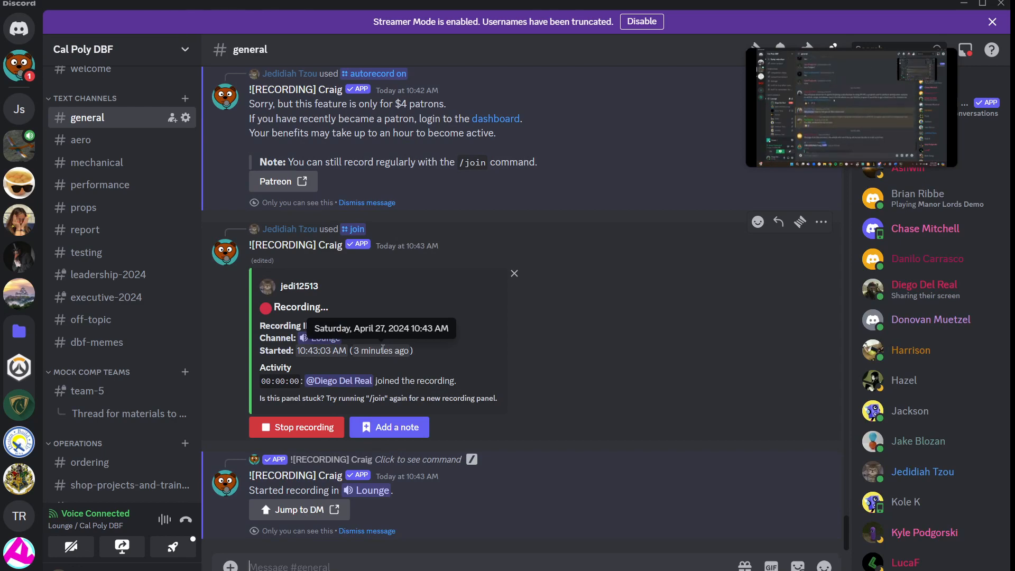
scroll(385, 341, "up", 15)
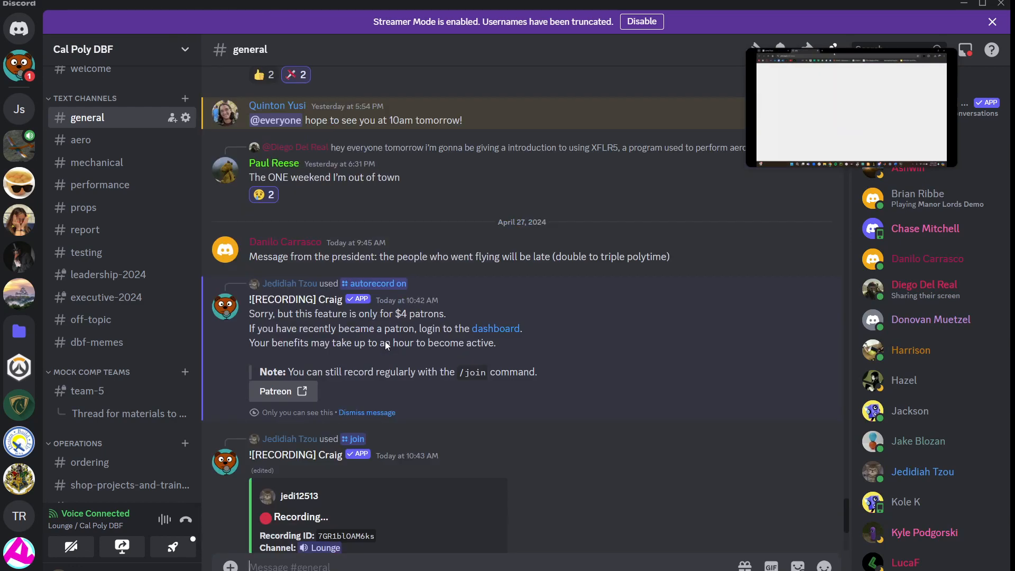
scroll(384, 341, "down", 15)
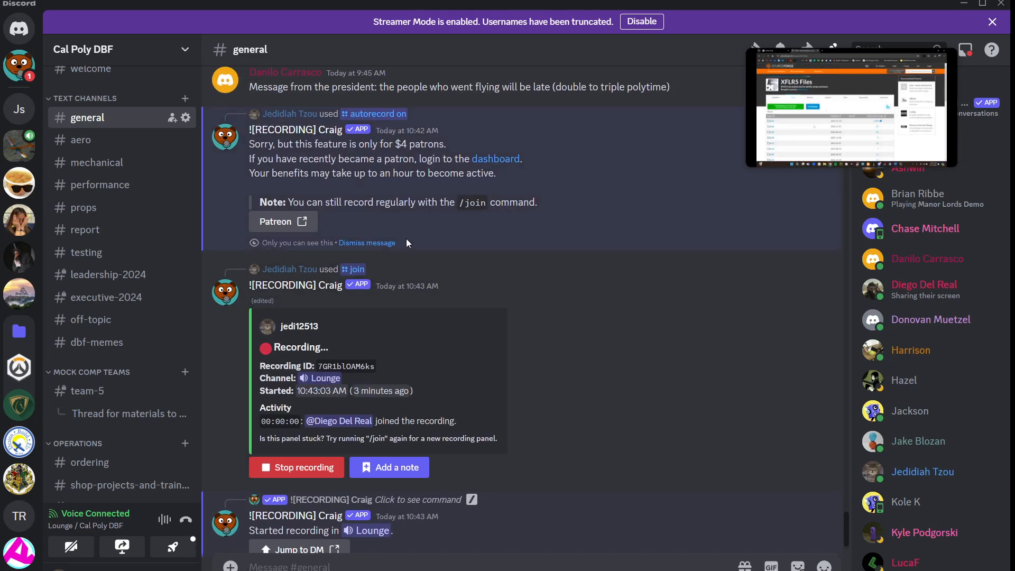
scroll(406, 239, "up", 10)
scroll(406, 238, "up", 10)
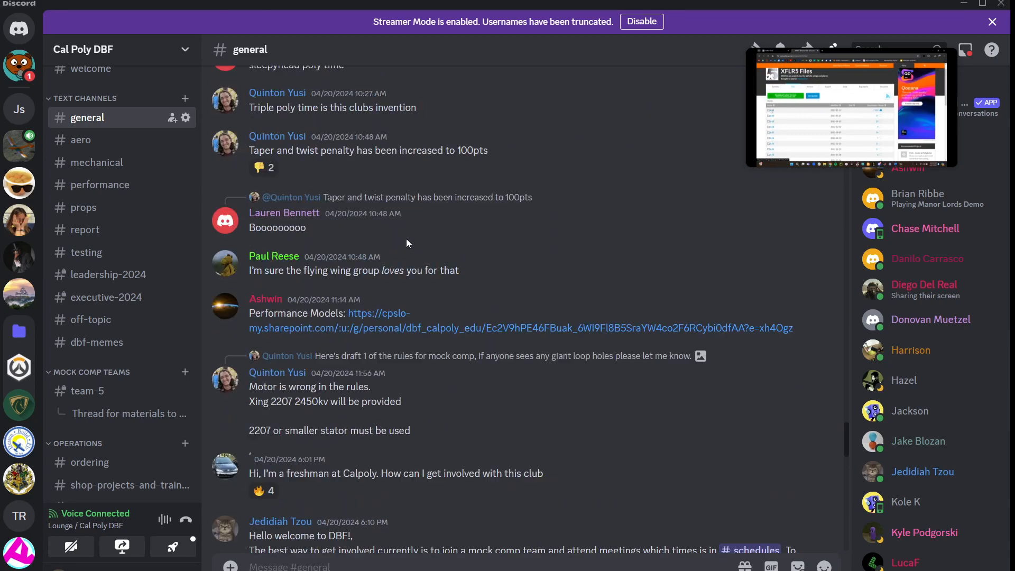
scroll(397, 370, "down", 3)
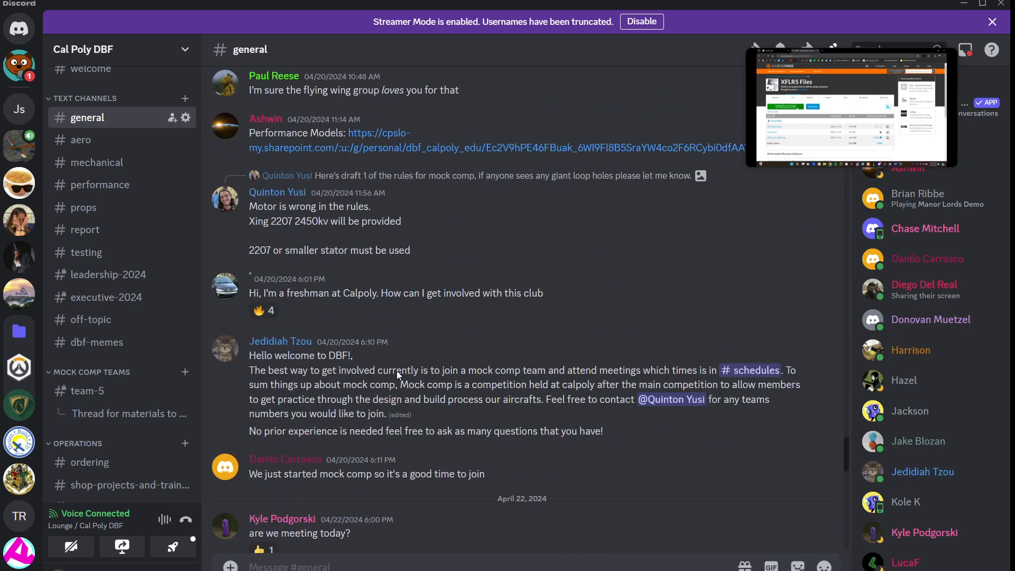
scroll(399, 376, "up", 5)
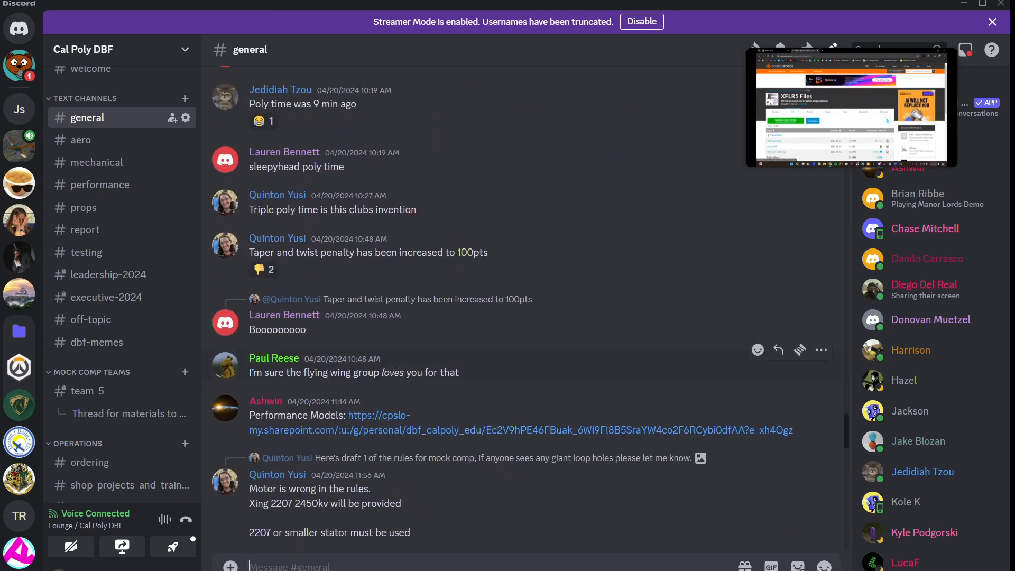
scroll(397, 374, "down", 8)
scroll(399, 375, "down", 2)
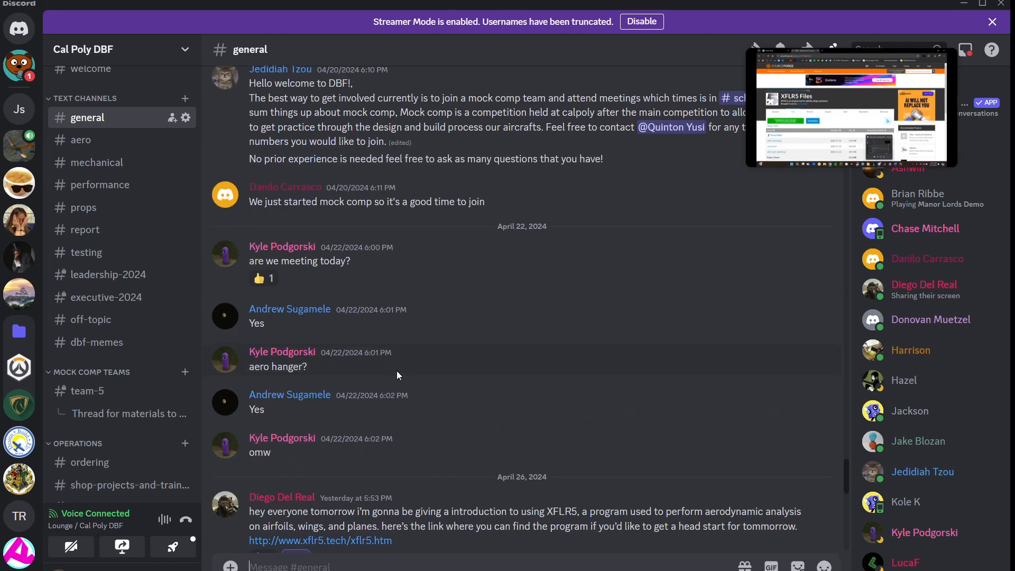
scroll(397, 375, "down", 3)
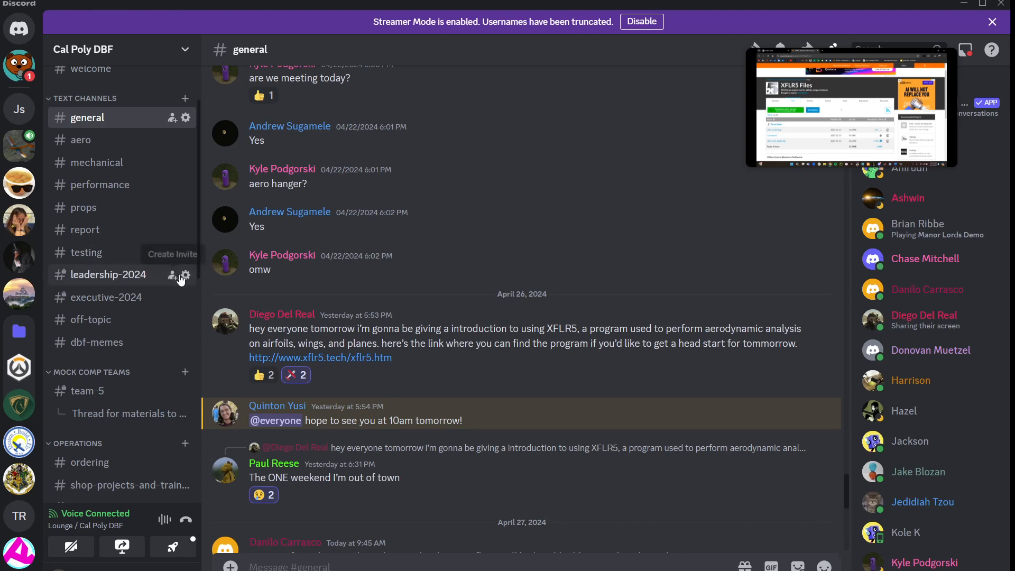
scroll(153, 340, "down", 8)
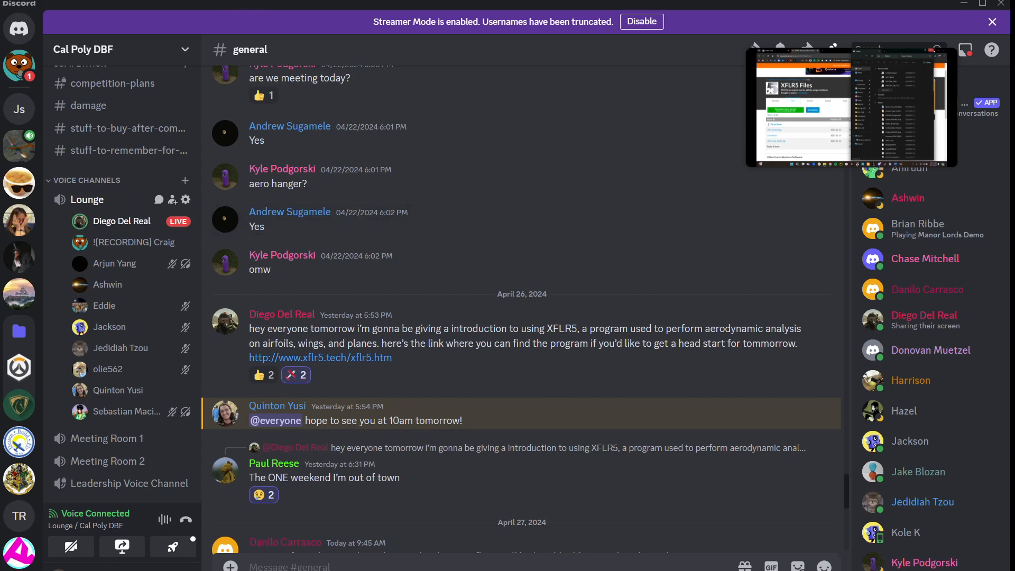
Return from the picture-in-picture player to the Lounge stream view
mouse_move(861, 97)
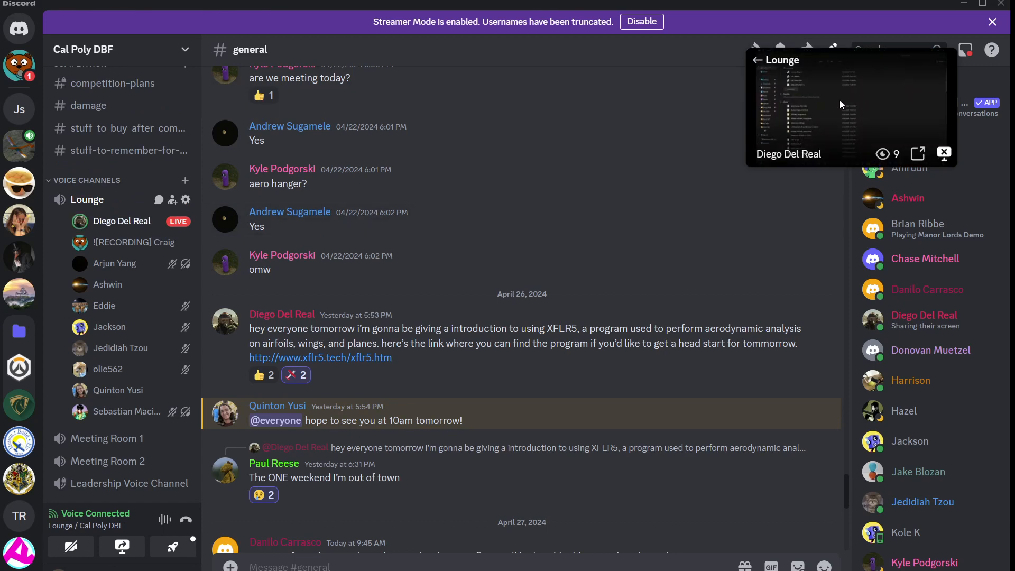
left_click(757, 64)
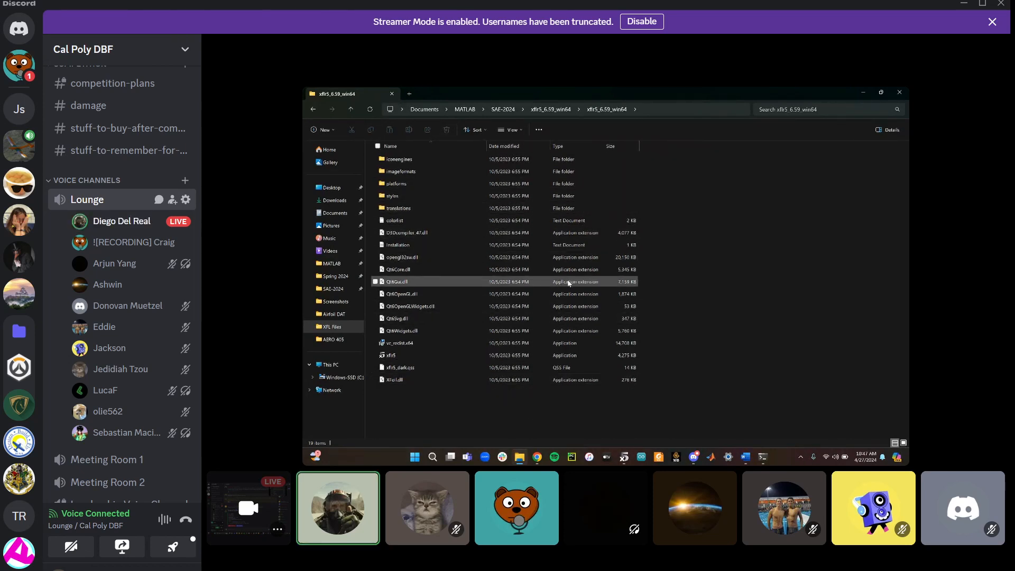
double_click(475, 360)
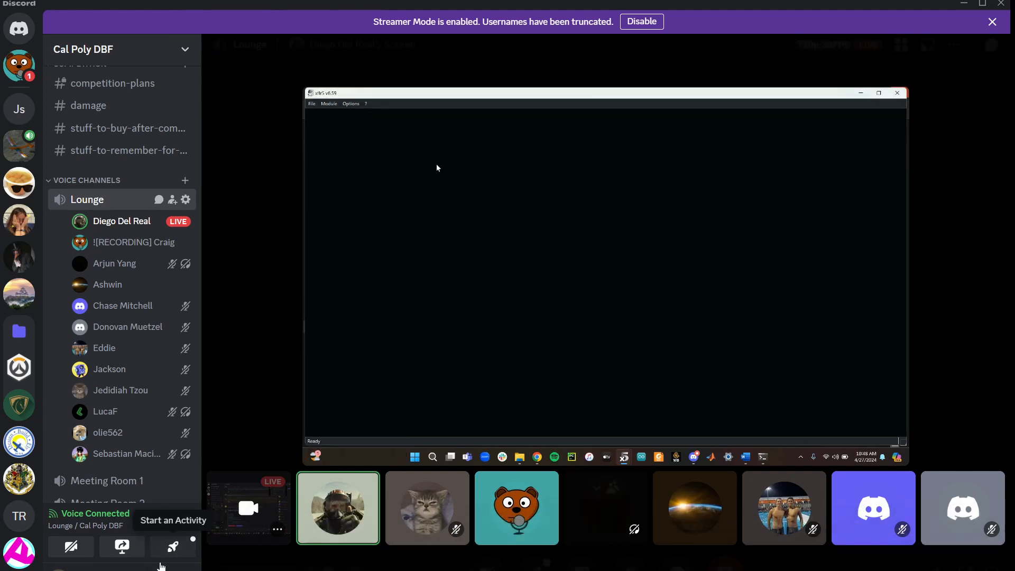
mouse_move(447, 458)
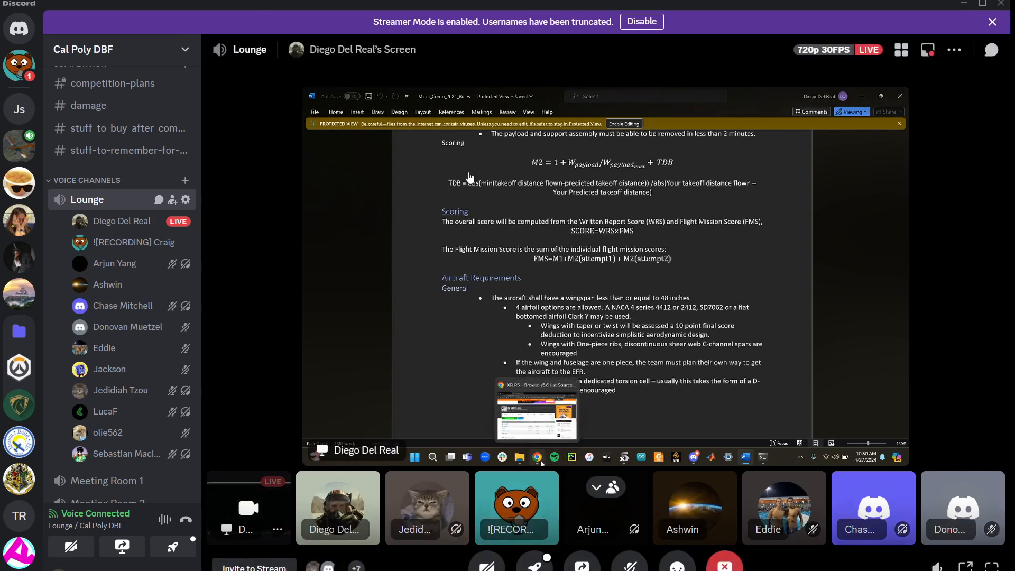
left_click(815, 418)
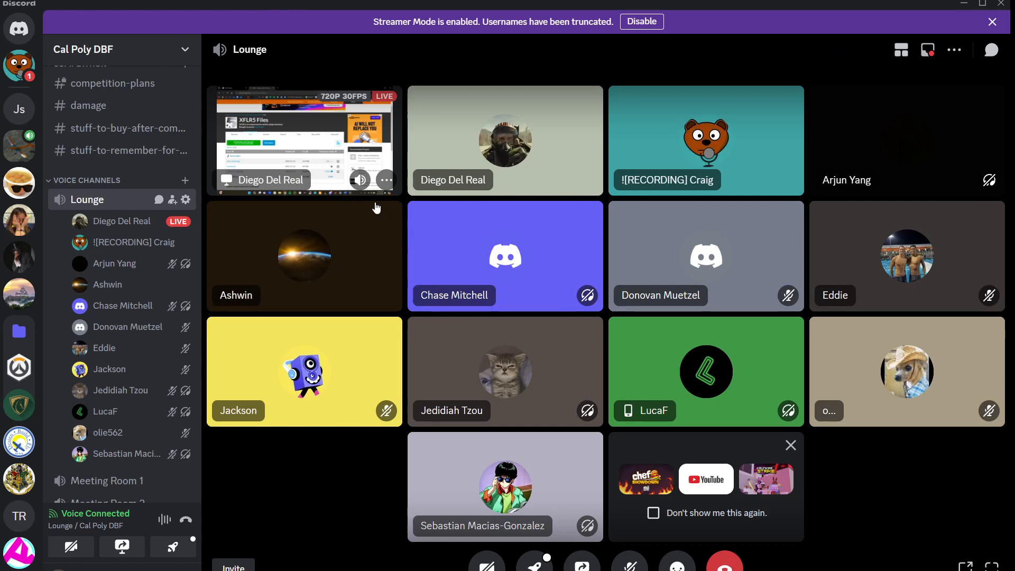
left_click(346, 144)
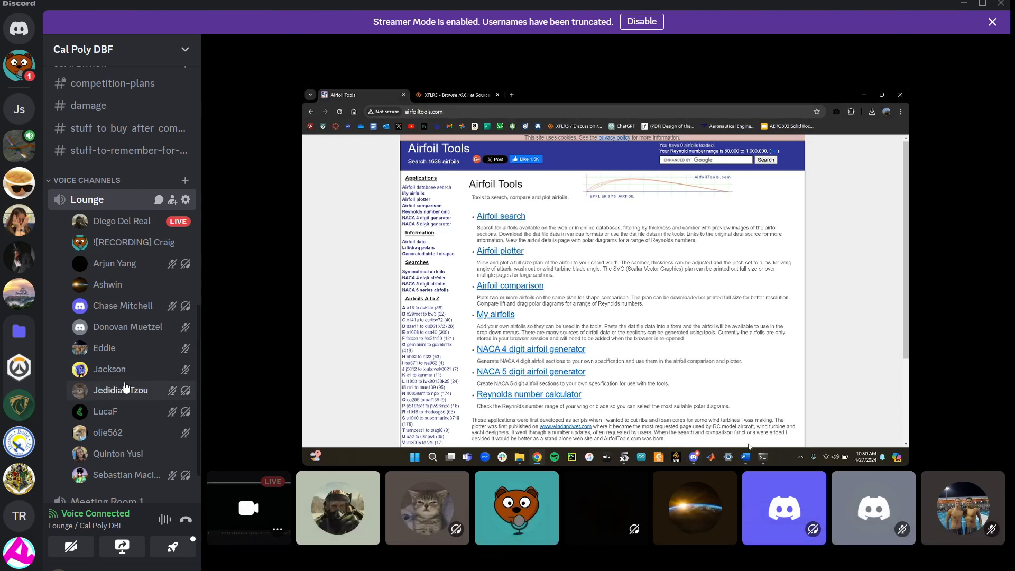
scroll(126, 388, "down", 1)
scroll(126, 388, "down", 2)
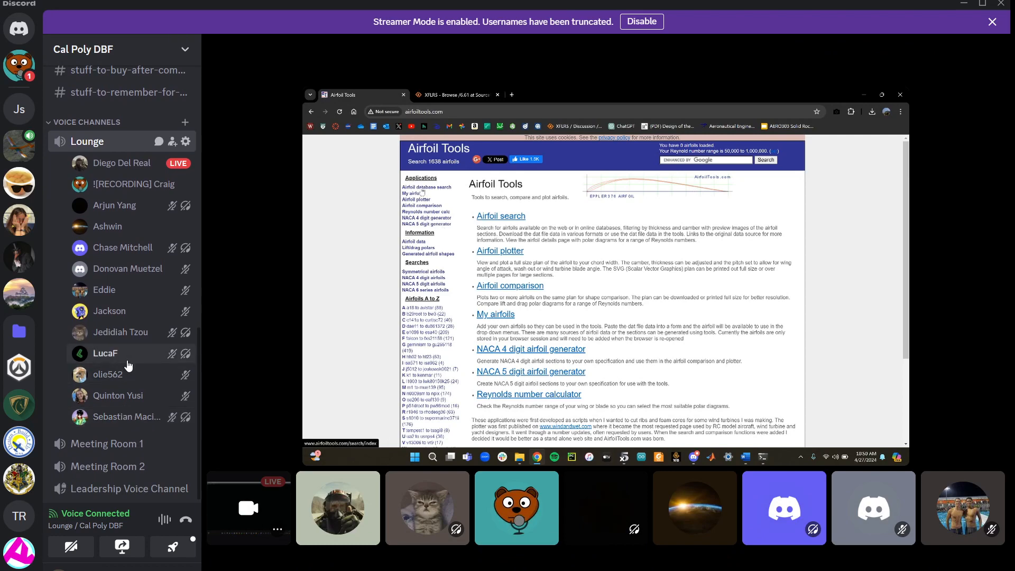
scroll(128, 364, "up", 2)
scroll(127, 365, "up", 1)
Search the Airfoil Tools database for the clark y airfoil
mouse_move(262, 268)
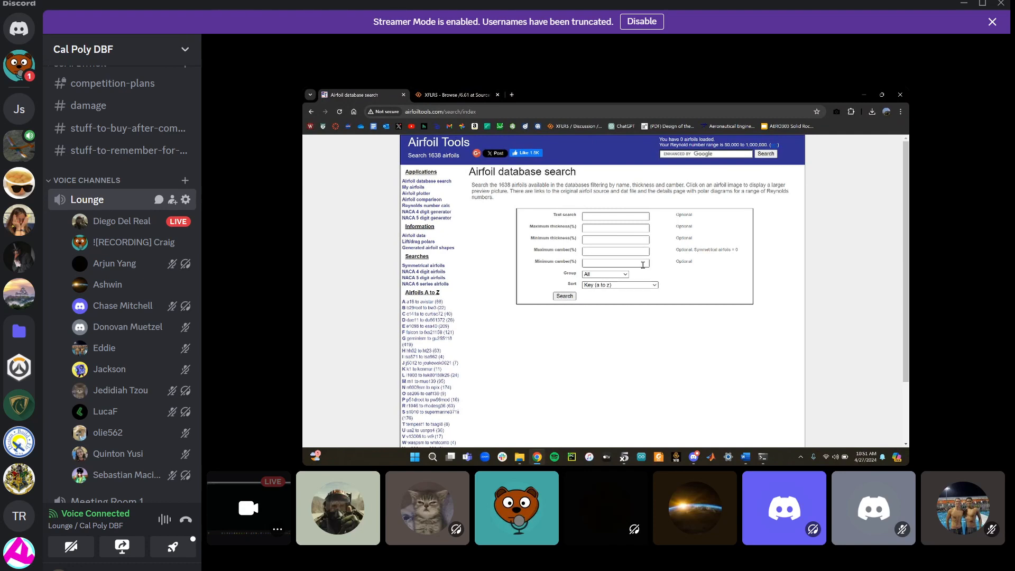
left_click(618, 218)
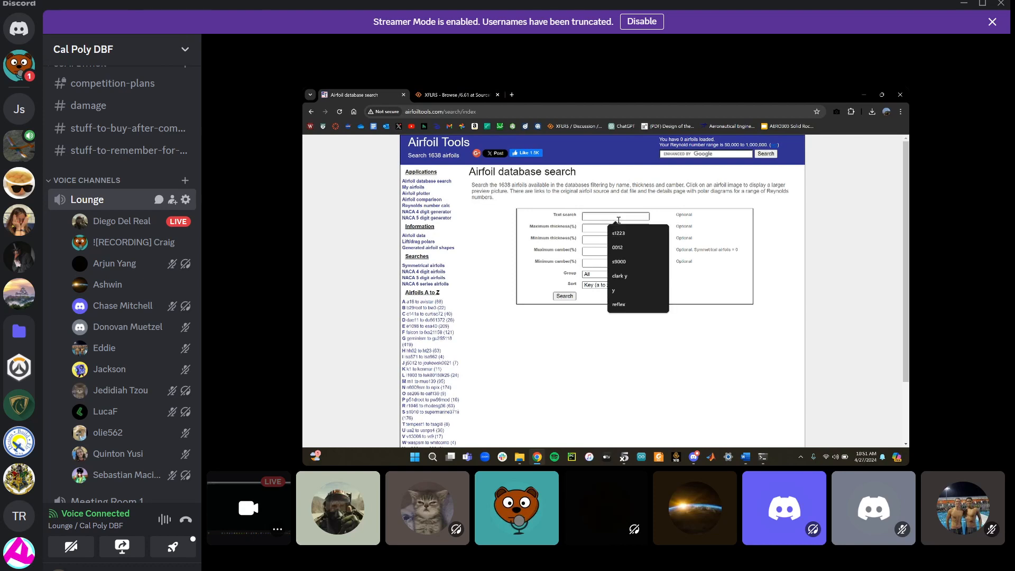
left_click(618, 275)
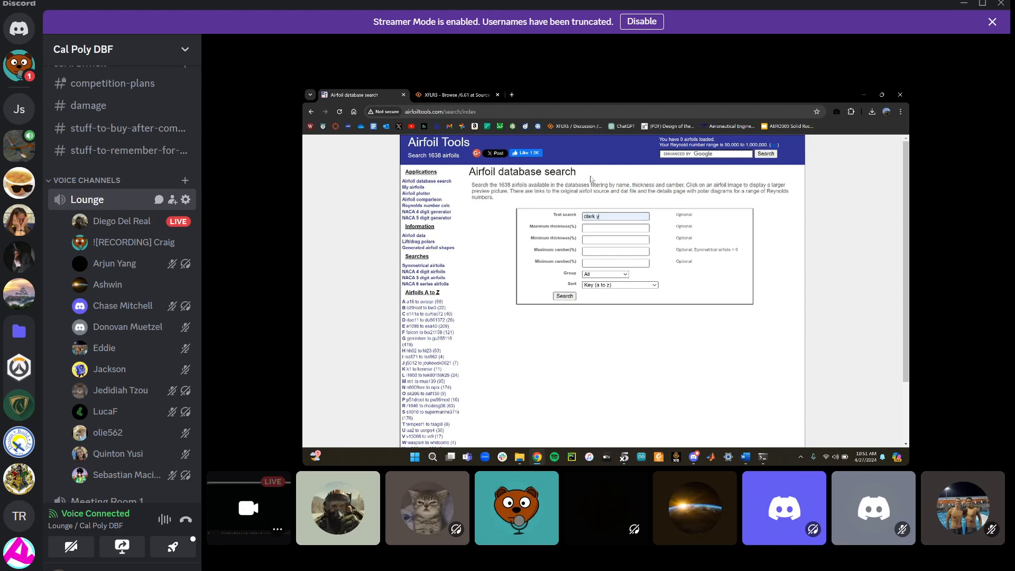
left_click(573, 299)
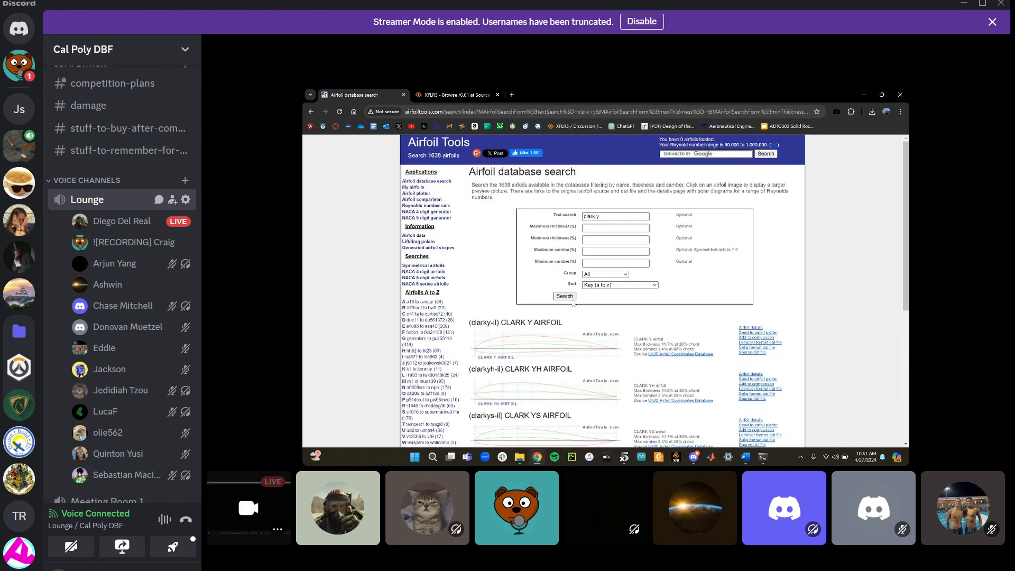
Scroll through the Clark Y airfoil search results
scroll(574, 304, "down", 5)
scroll(574, 304, "up", 6)
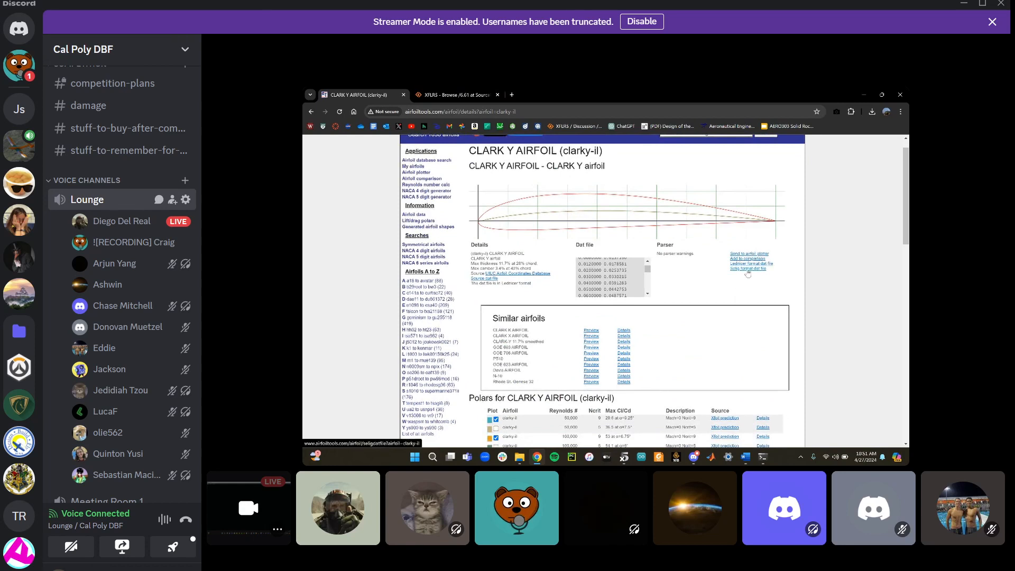
mouse_move(287, 232)
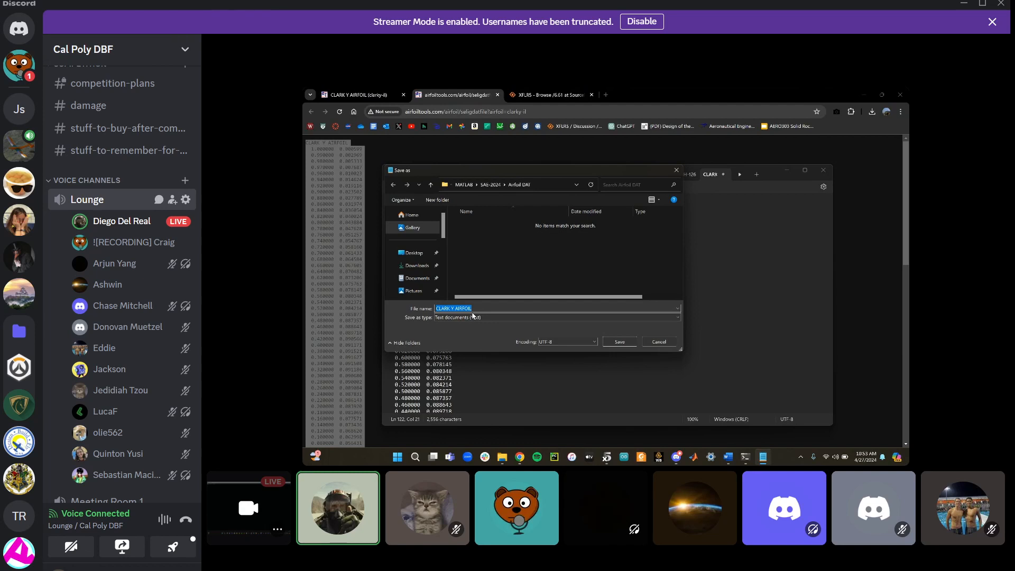
Save the airfoil coordinates as CLARKY.dat with the file type set to All files
left_click(472, 317)
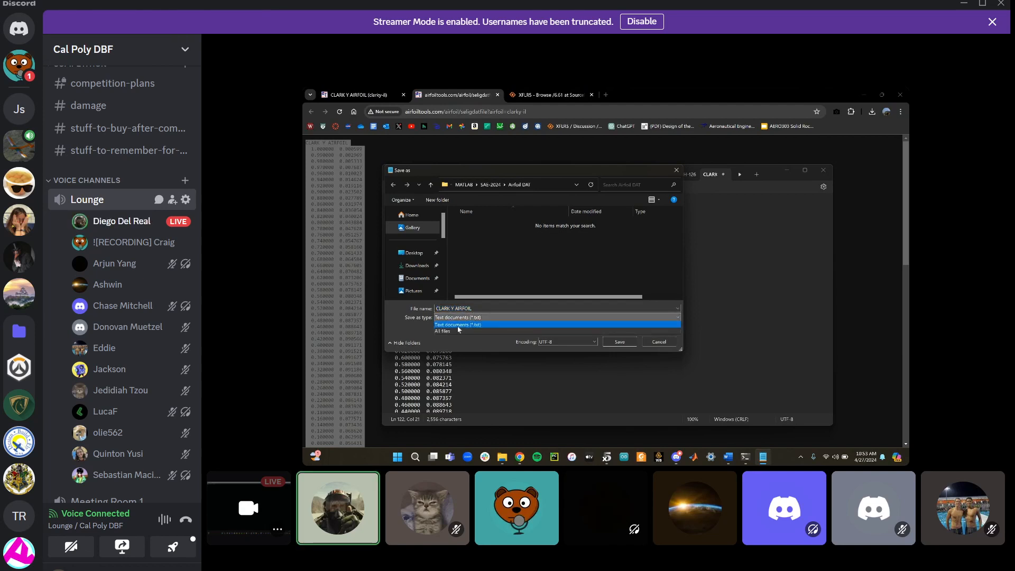
left_click(454, 332)
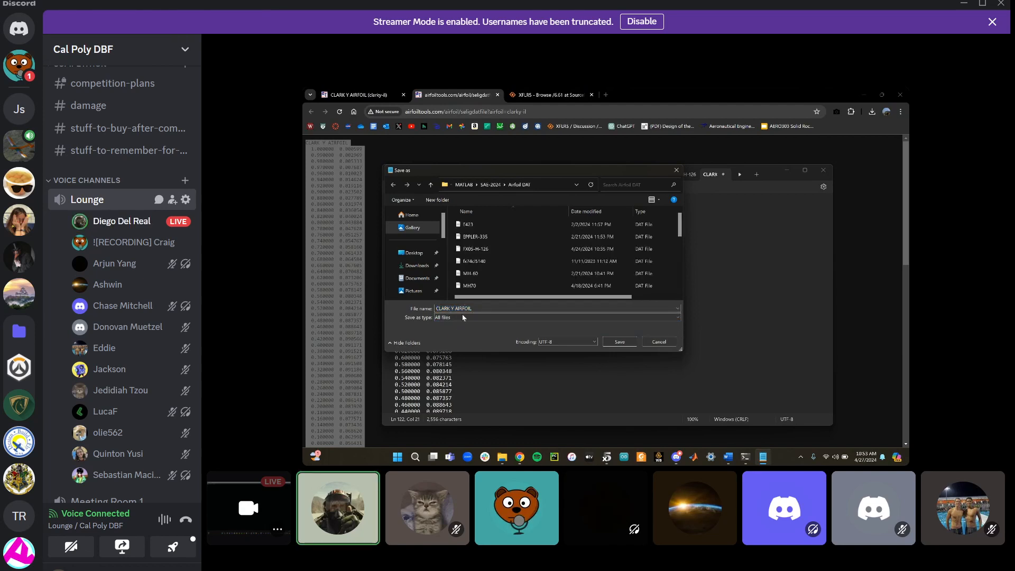
left_click(453, 308)
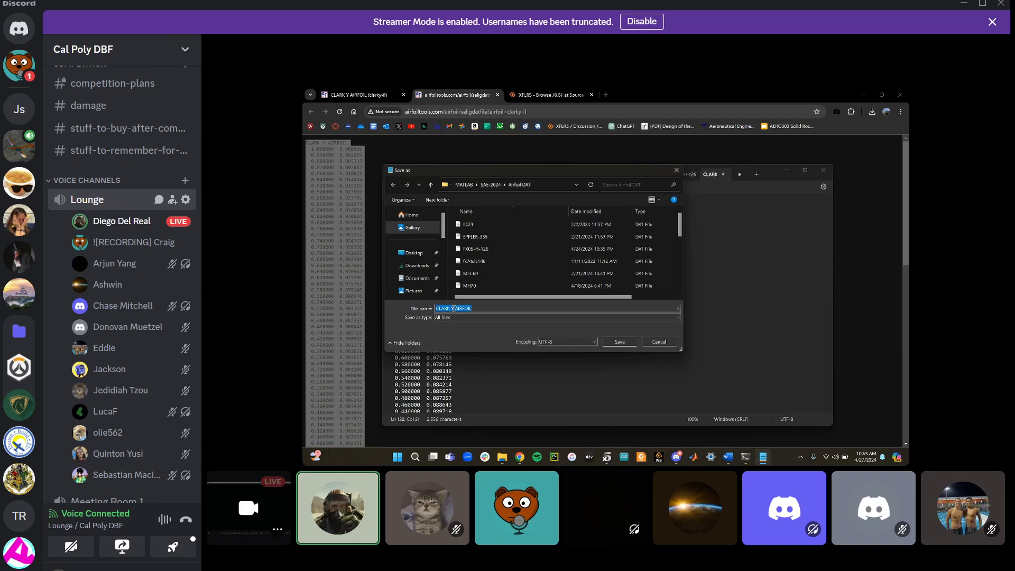
left_click(452, 308)
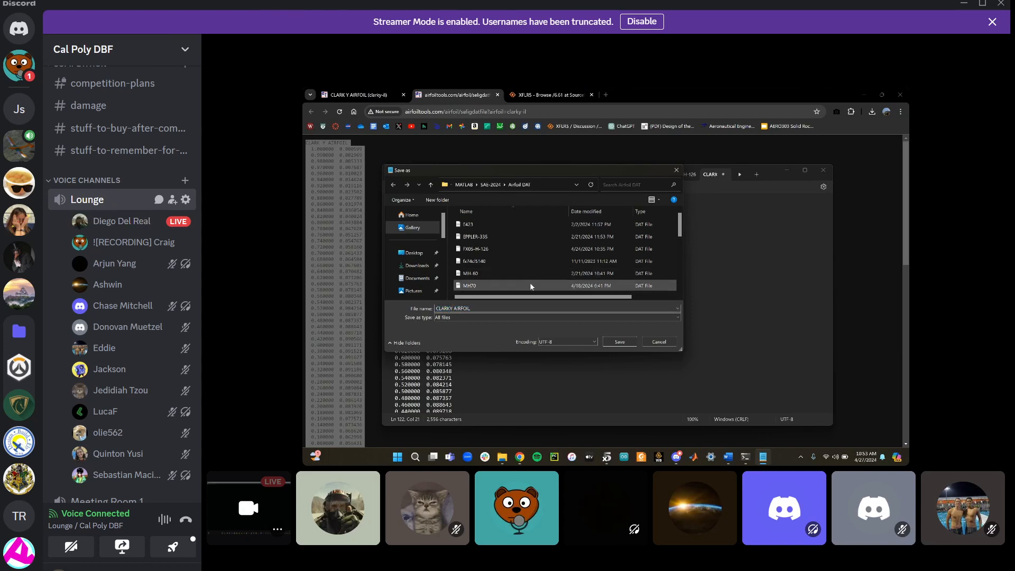
left_click_drag(470, 308, 454, 308)
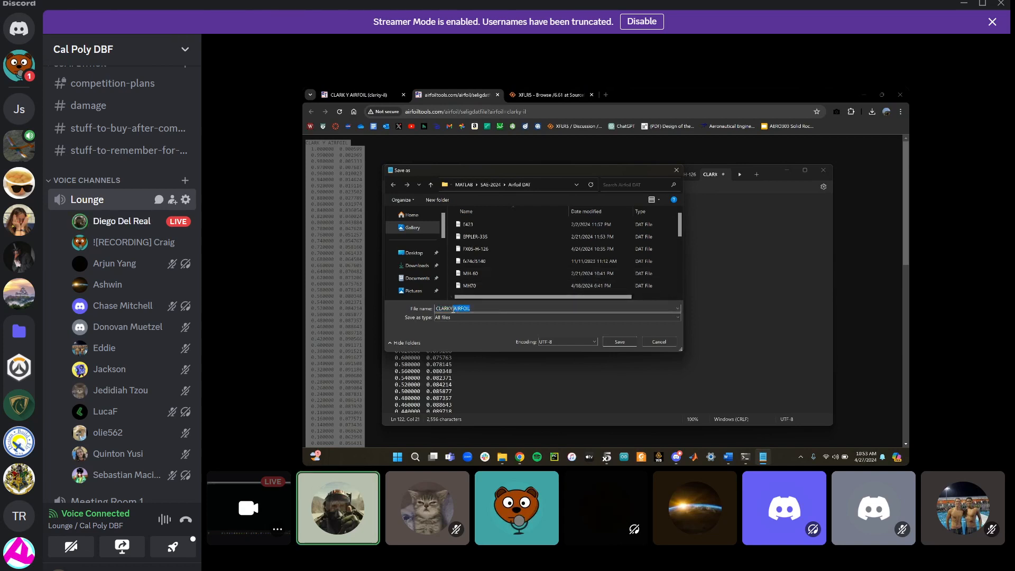
key("BackSpace")
type(".fda")
type(".dat")
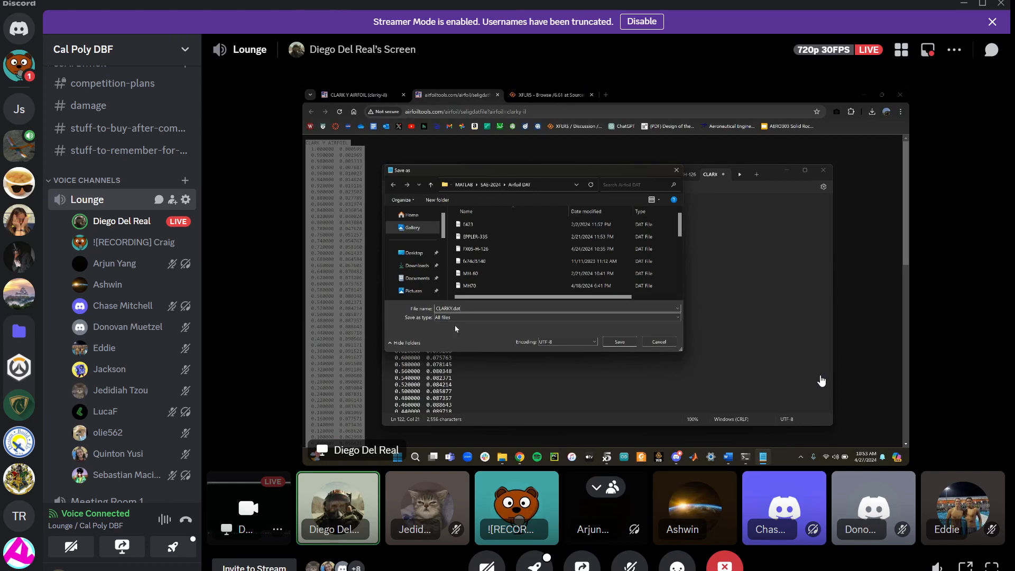
left_click(820, 380)
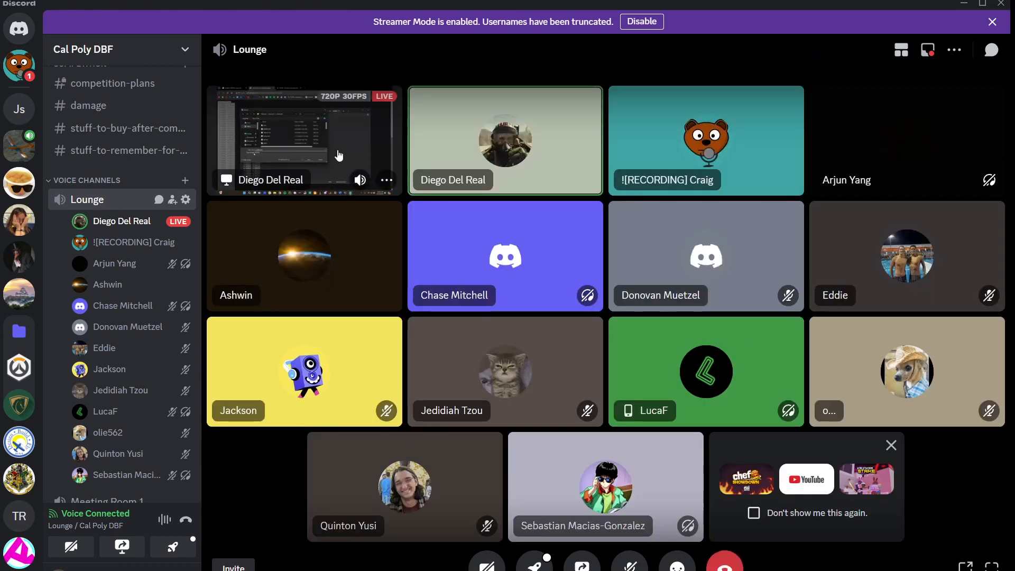
left_click(394, 158)
mouse_move(183, 233)
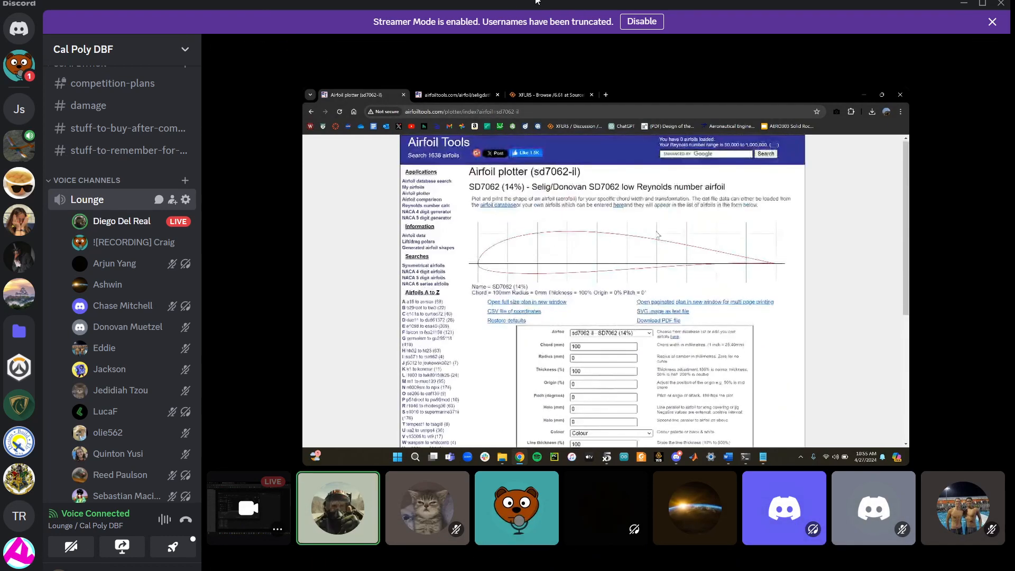
double_click(939, 3)
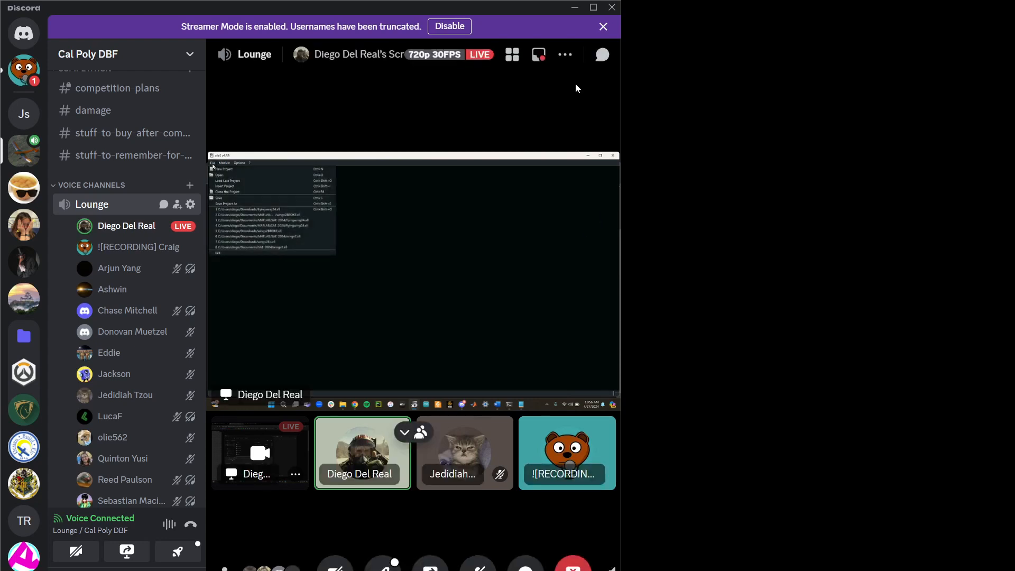
left_click(593, 7)
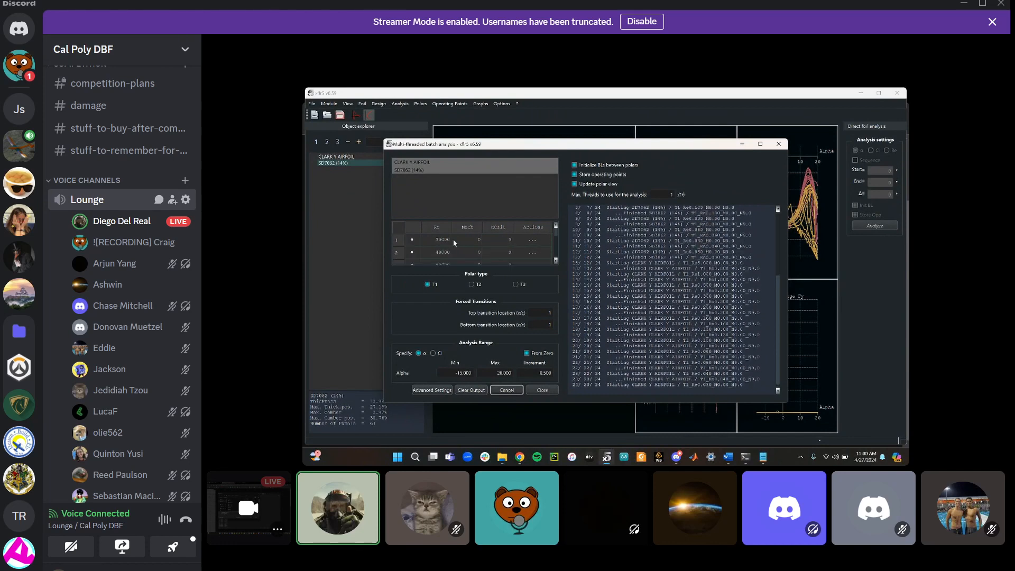
Scroll through the Reynolds number list in the batch analysis dialog
scroll(445, 238, "down", 4)
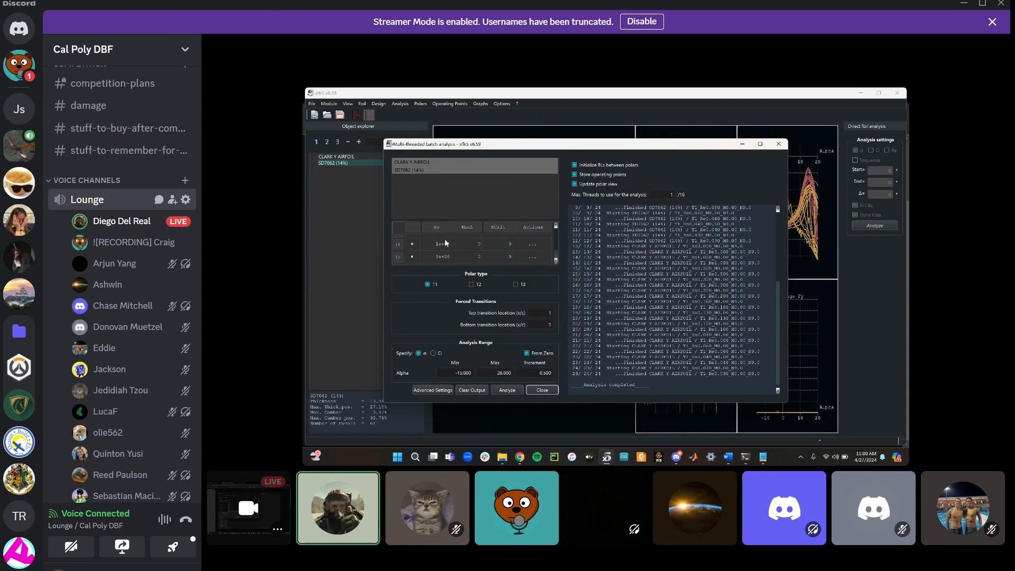
scroll(444, 239, "up", 4)
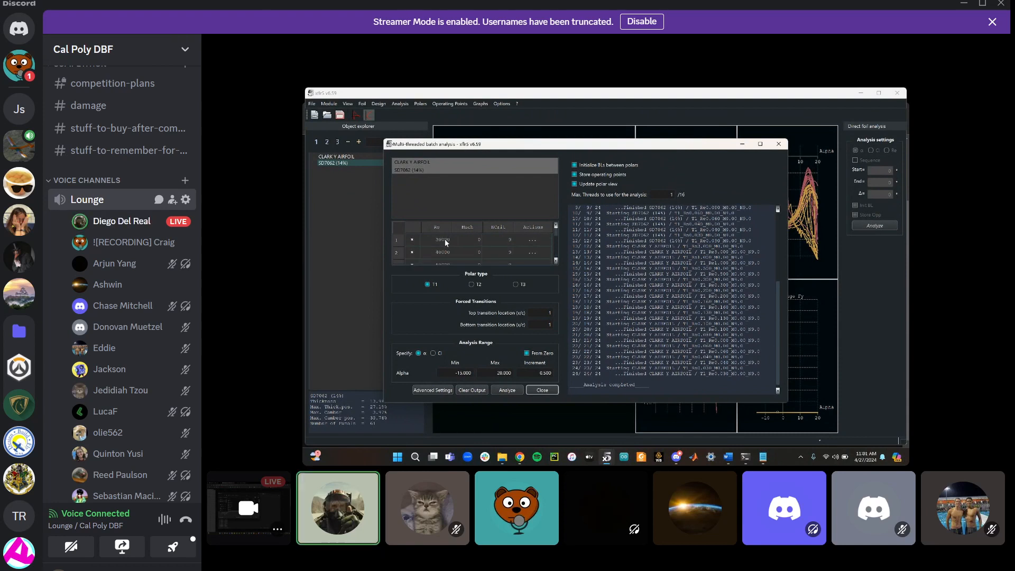
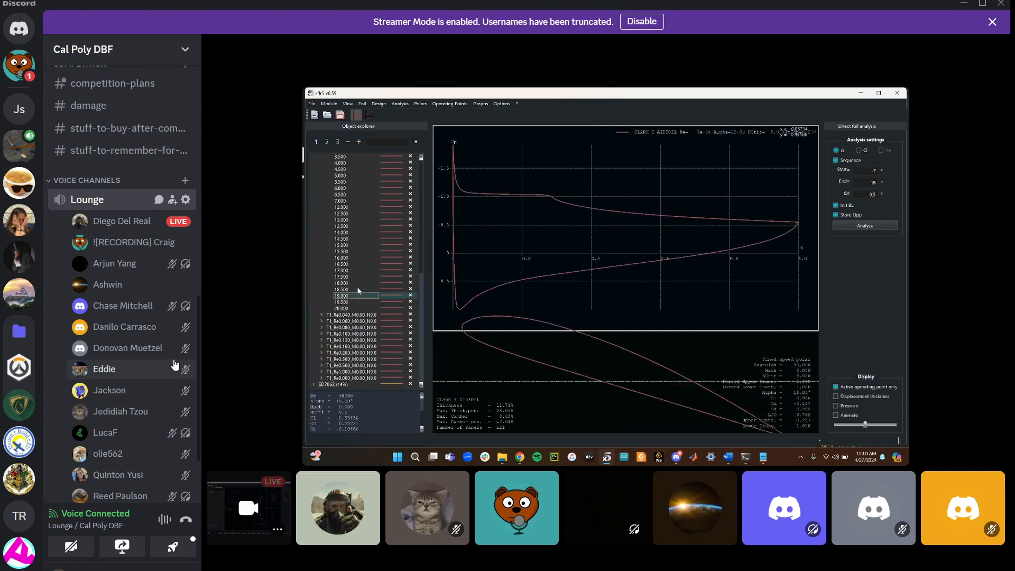
scroll(156, 367, "down", 2)
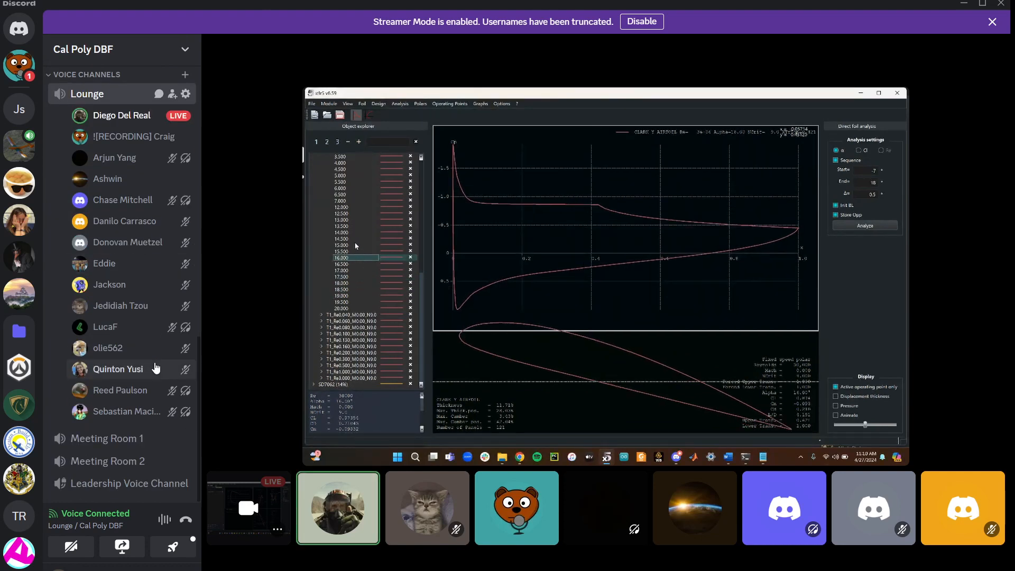
scroll(156, 368, "up", 2)
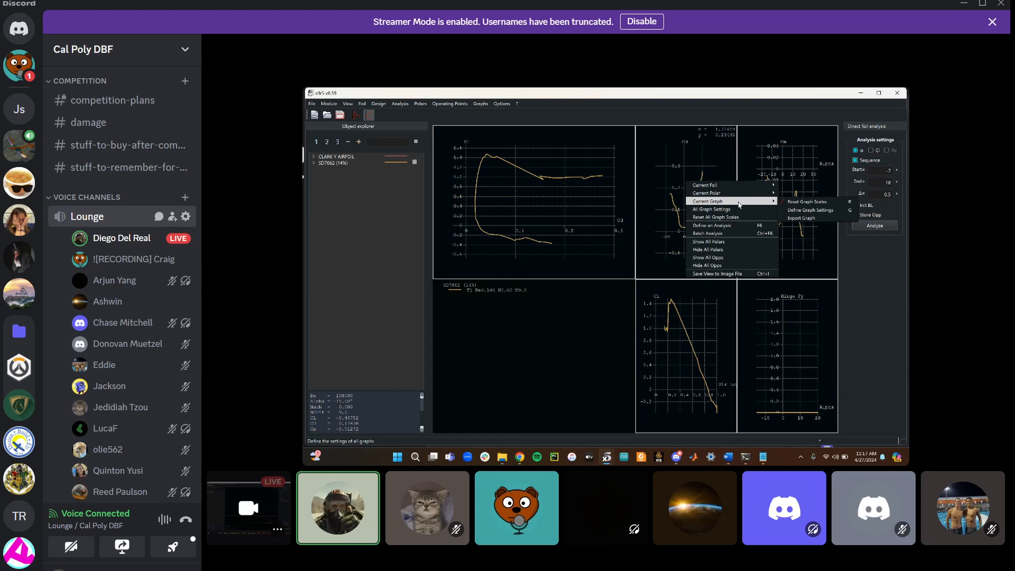
left_click(791, 216)
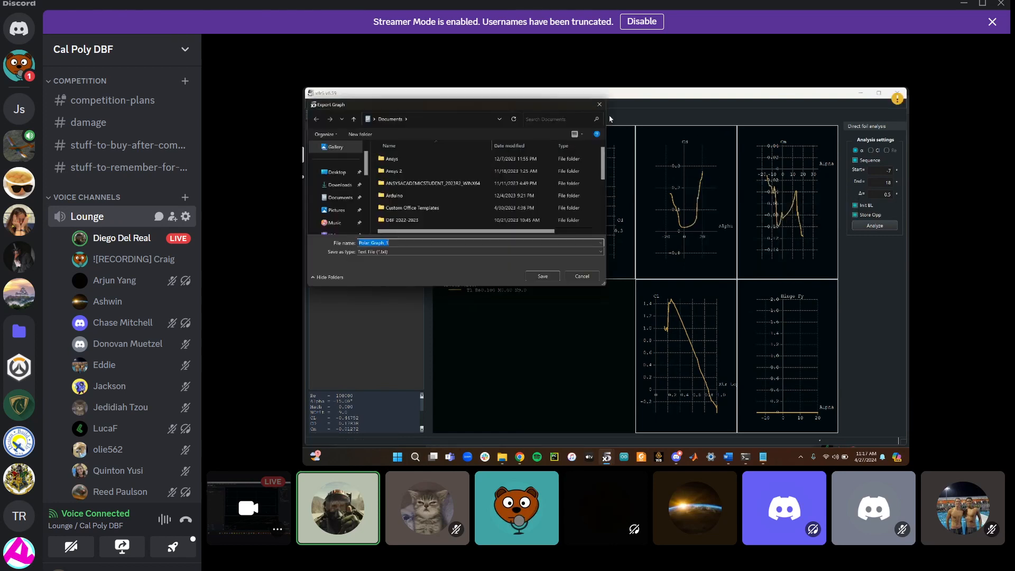
left_click(600, 100)
right_click(675, 197)
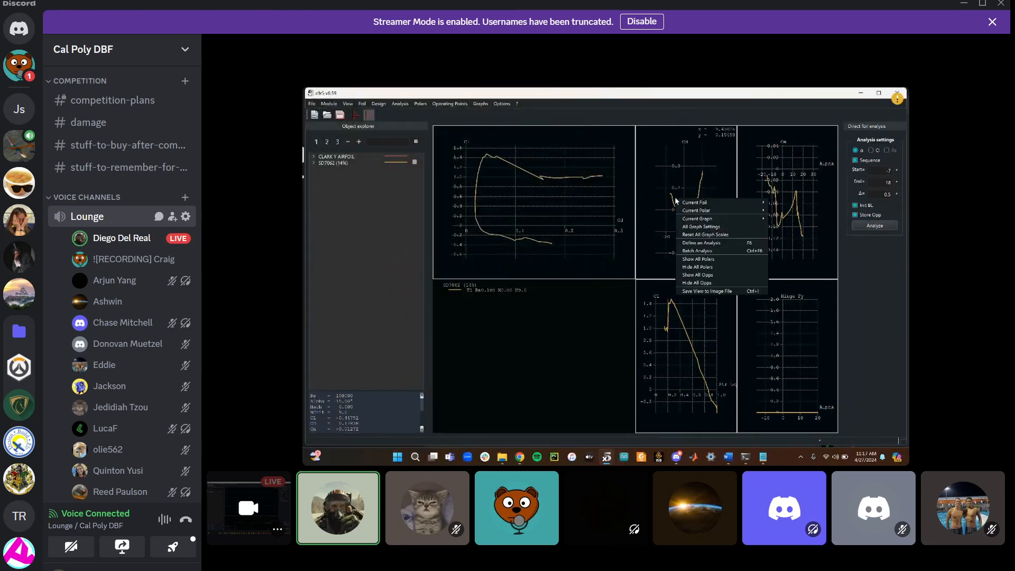
mouse_move(754, 218)
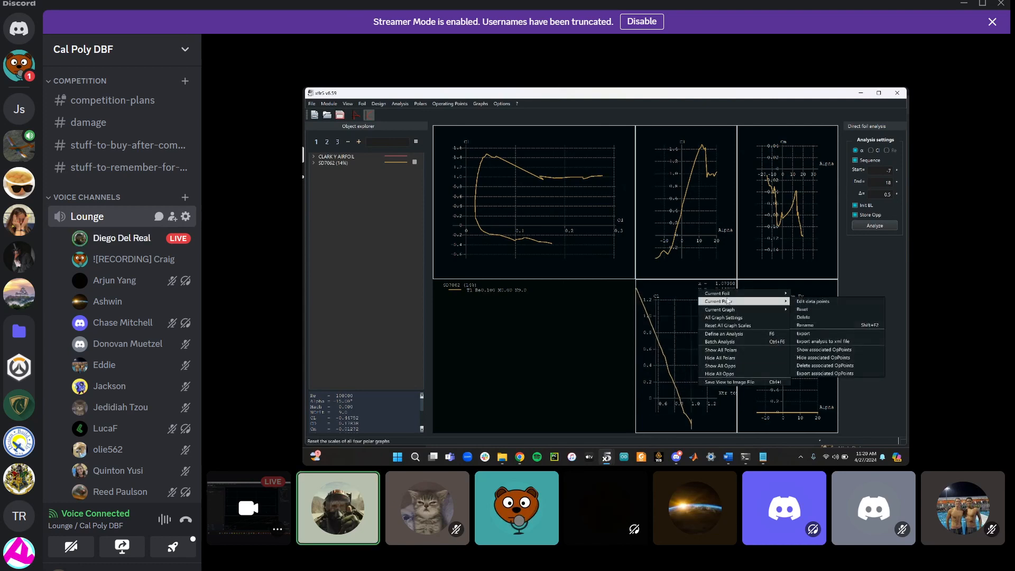
Open the graph settings of the lower-middle polar graph to choose its plotted variables
left_click(678, 344)
right_click(678, 341)
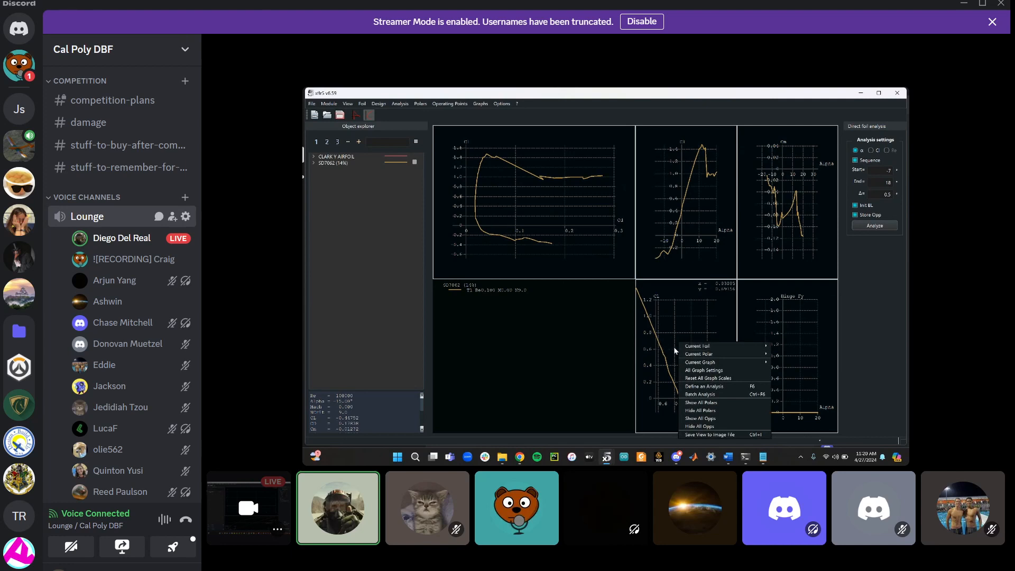
mouse_move(696, 364)
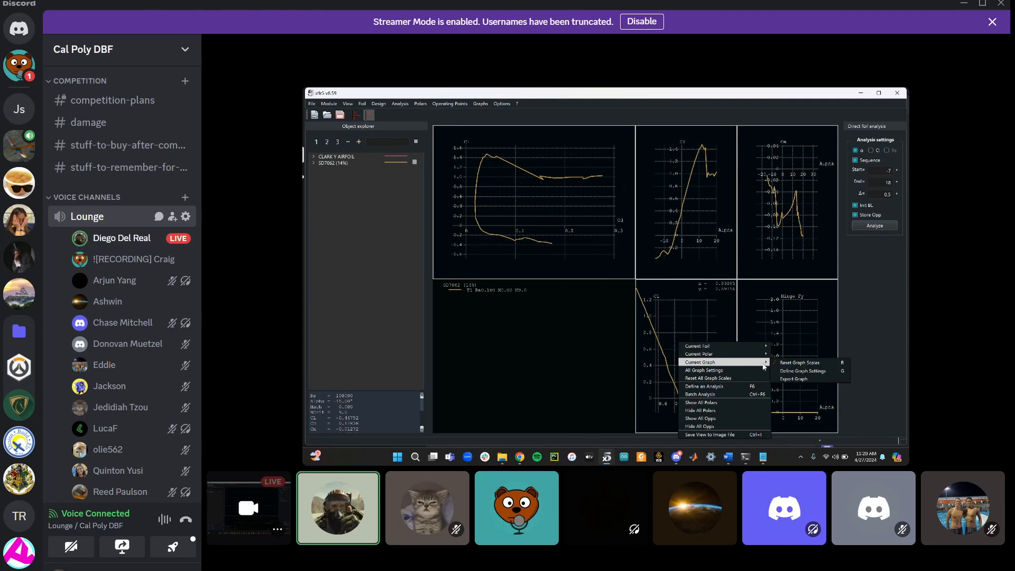
left_click(797, 372)
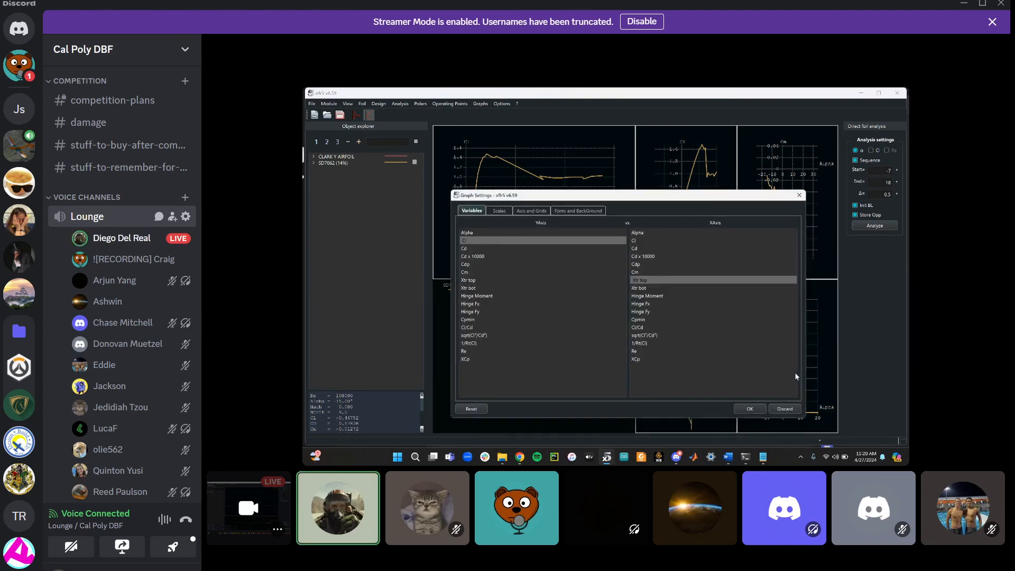
mouse_move(398, 308)
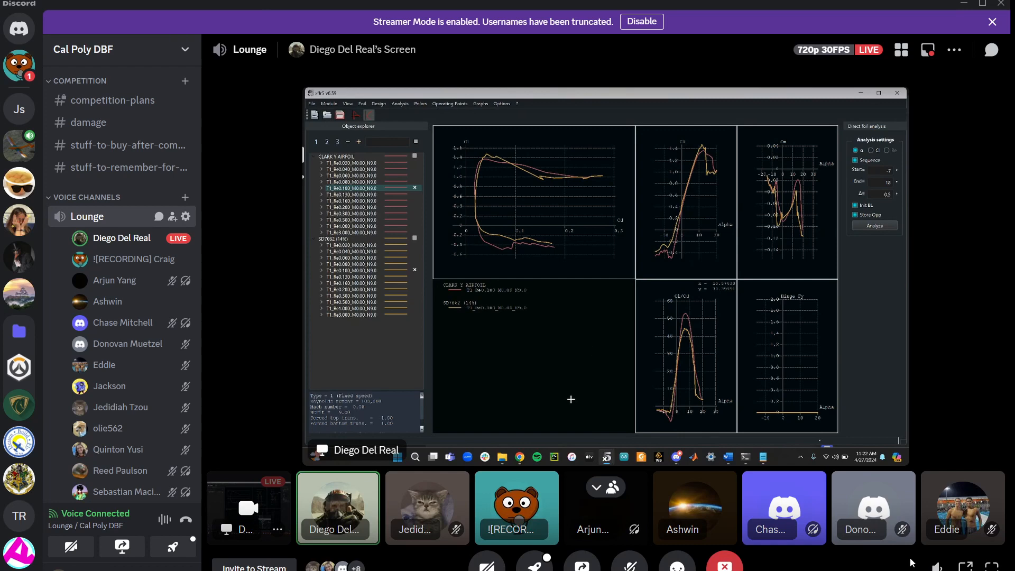
Examine the Reynolds number formula in the Google image search results
left_click(991, 566)
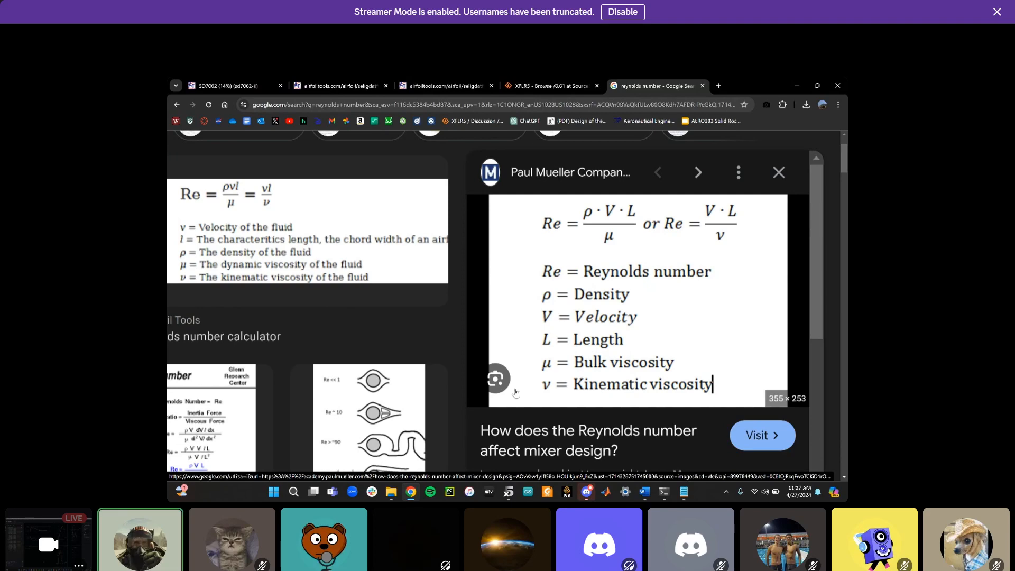
scroll(410, 356, "down", 1)
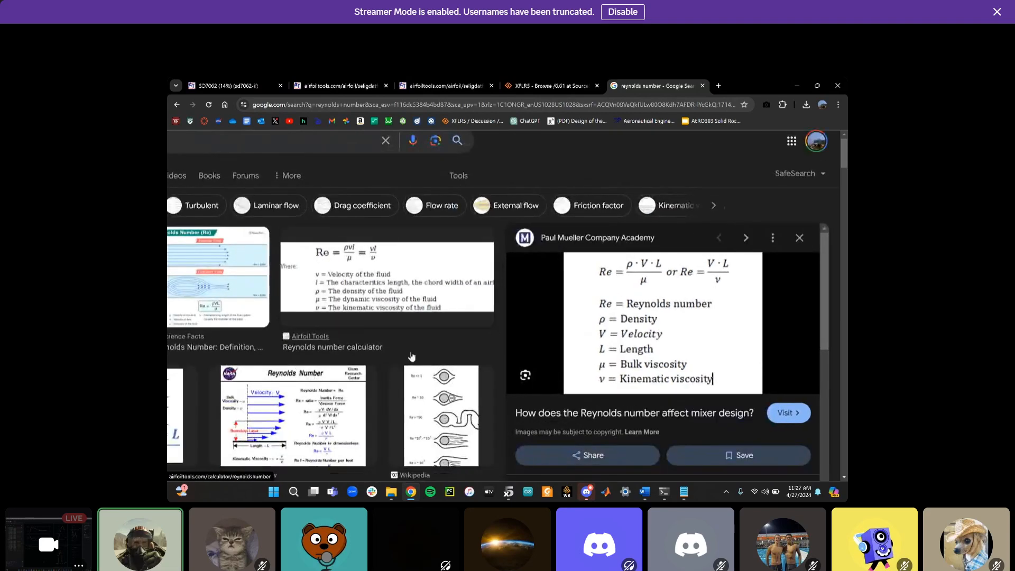
scroll(411, 357, "left", 3)
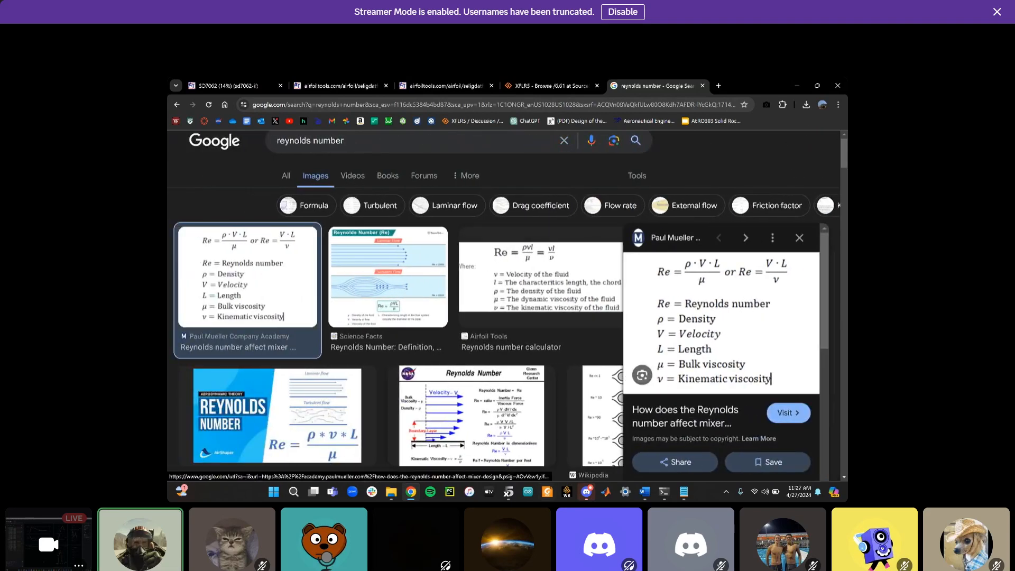
mouse_move(683, 492)
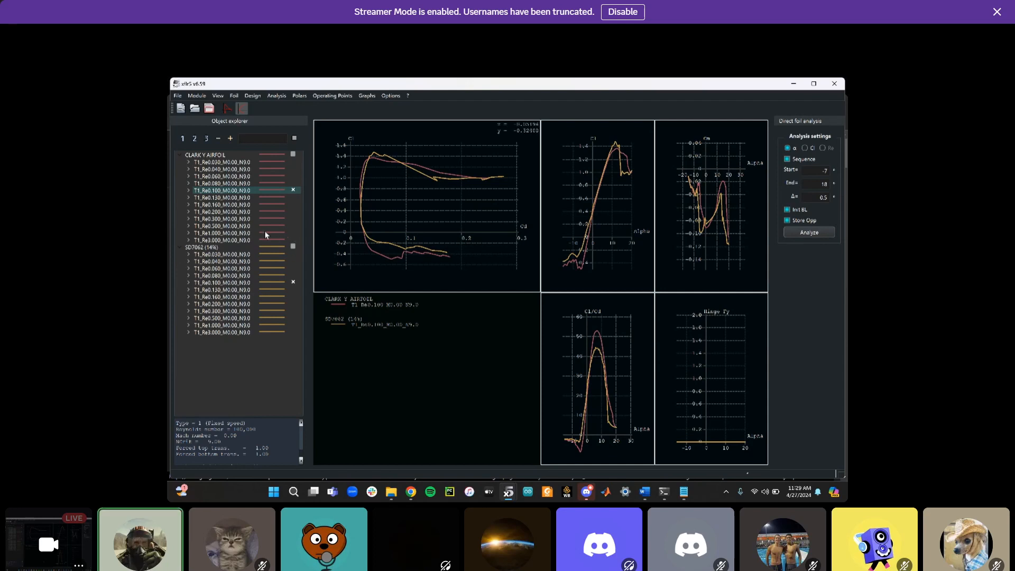
Show the T1_Re1.000_M0.00_N9.0 polars of both the CLARK Y AIRFOIL and SD7062 in the polar graphs
left_click(293, 231)
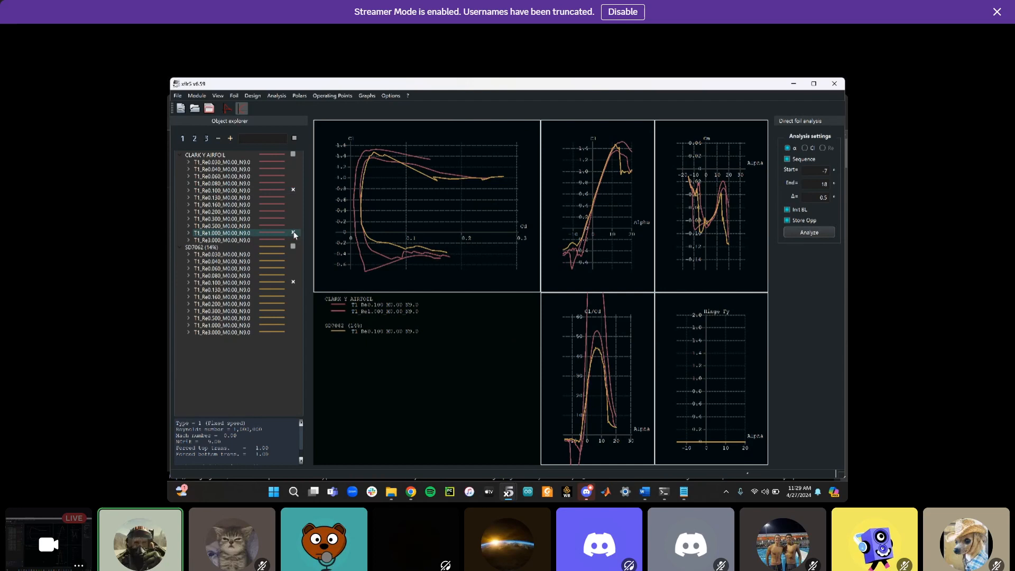
left_click(294, 324)
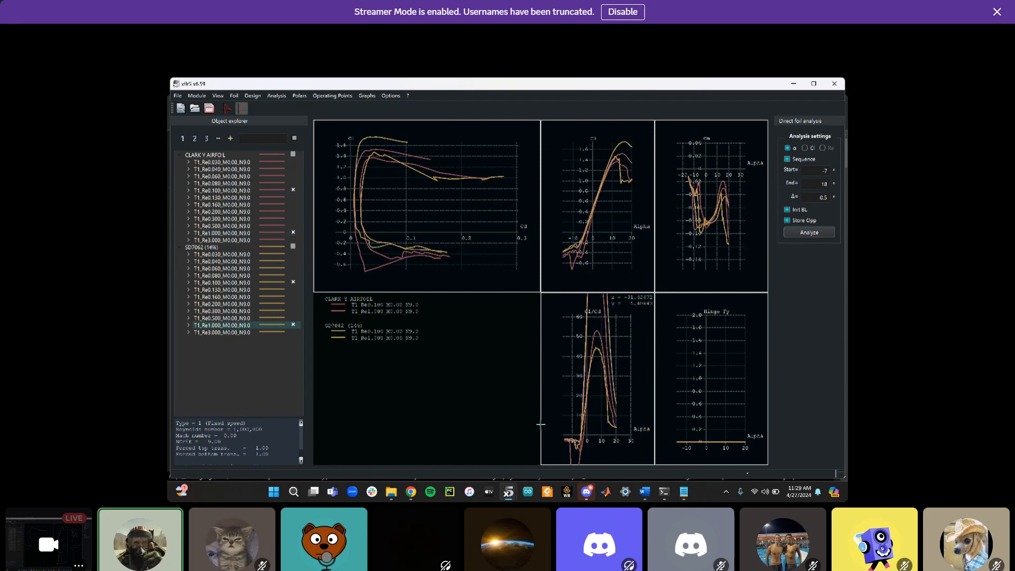
scroll(608, 380, "down", 5)
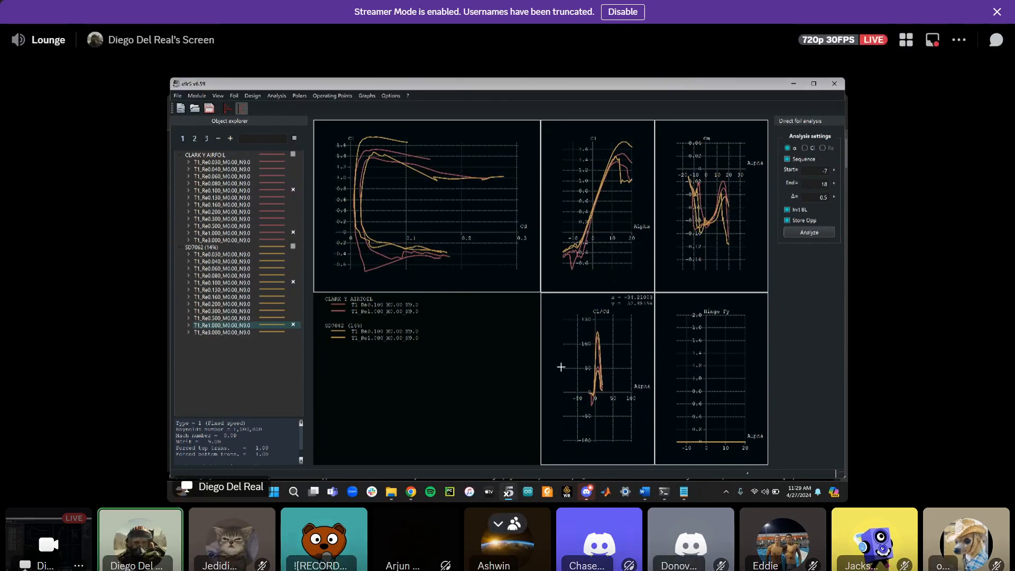
scroll(602, 347, "down", 2)
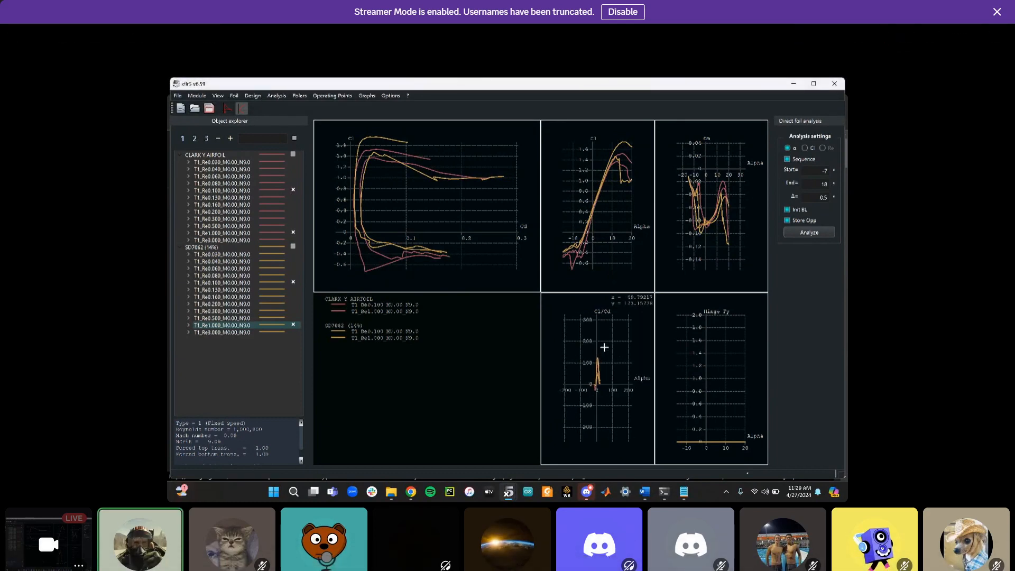
scroll(604, 347, "up", 2)
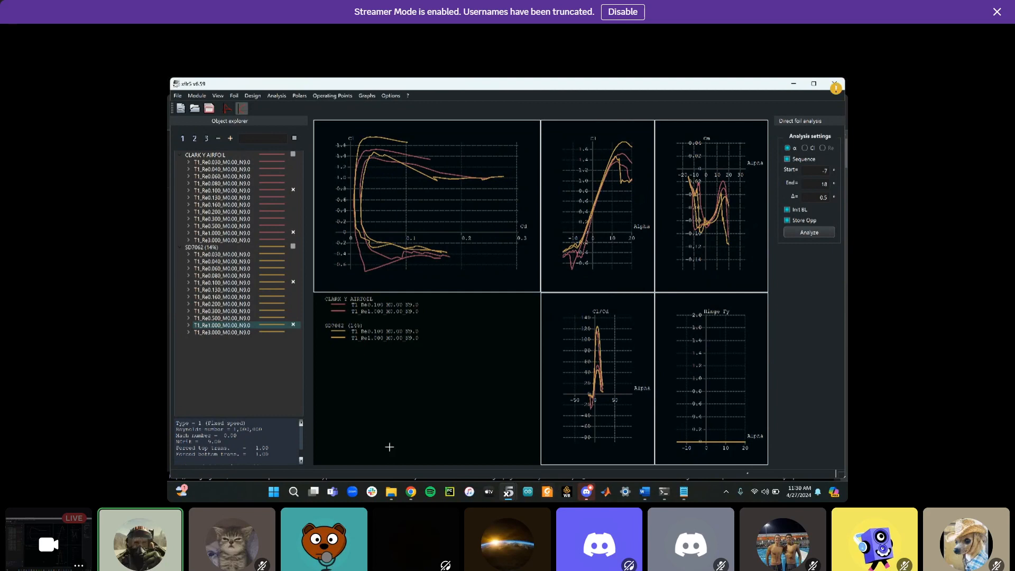
Review the Reynolds number formula image in the browser before returning to XFLR5
mouse_move(413, 492)
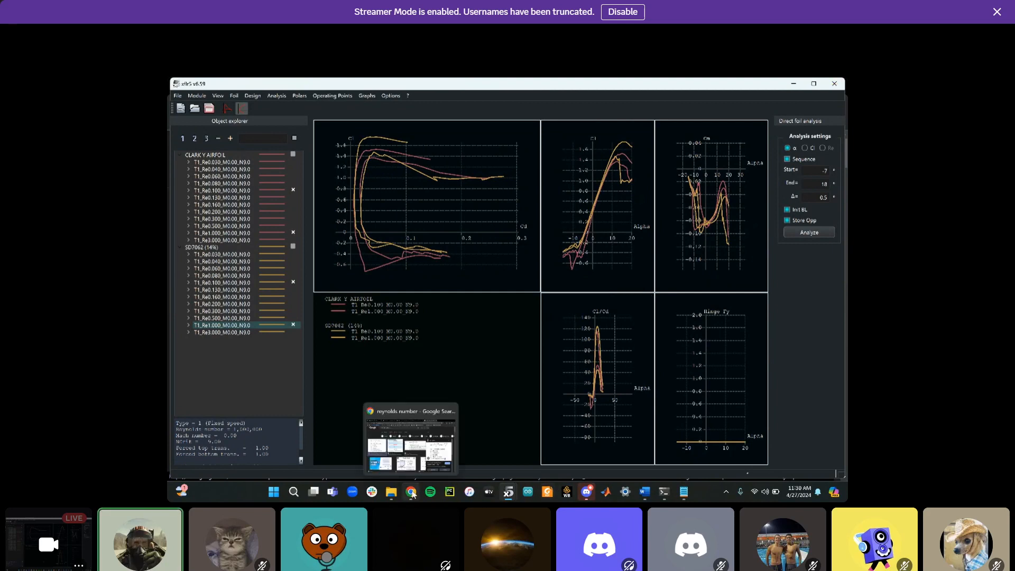
left_click(413, 492)
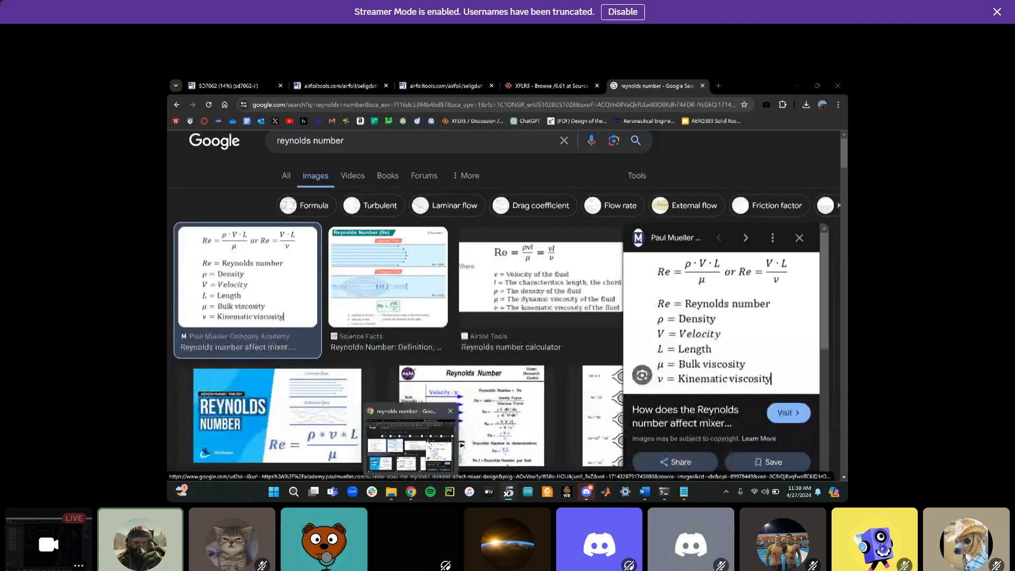
scroll(713, 289, "up", 4, "ctrl")
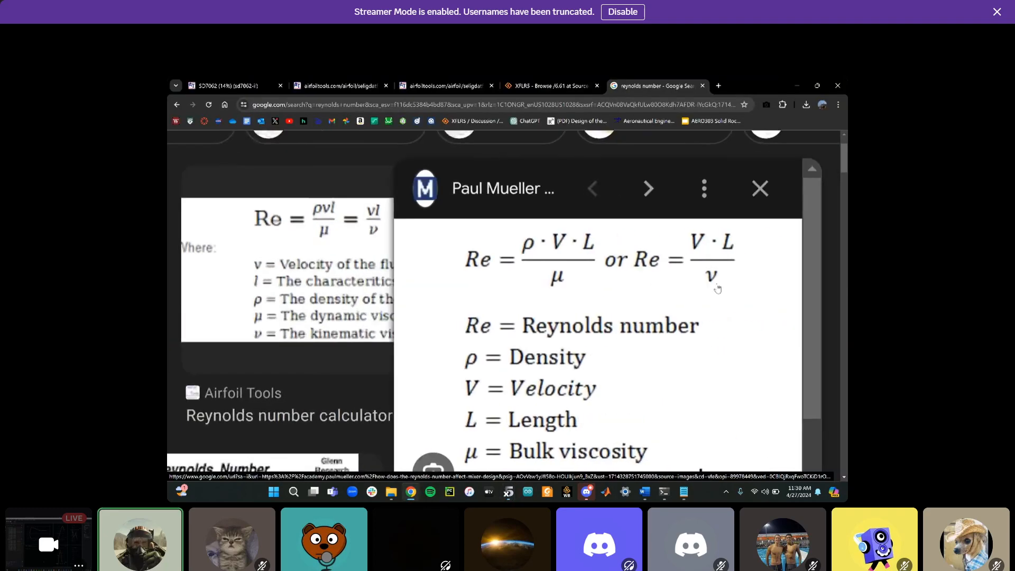
scroll(655, 273, "up", 2, "ctrl")
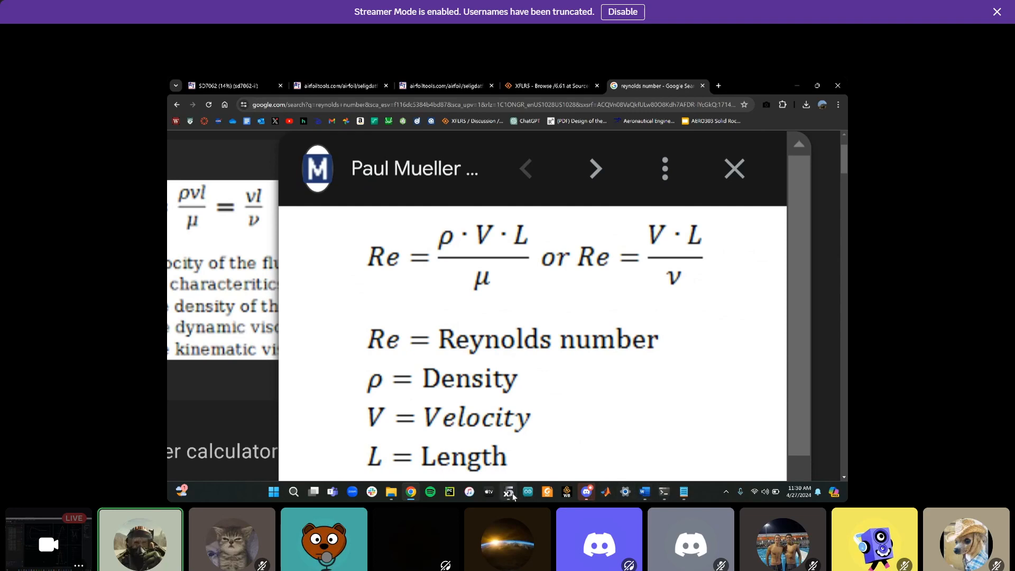
mouse_move(507, 492)
left_click(500, 464)
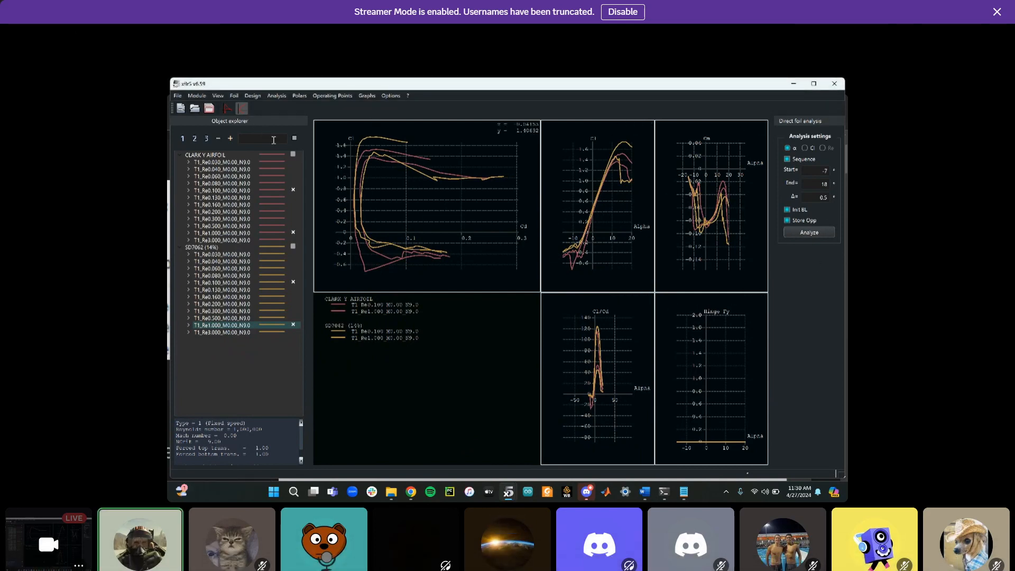
Switch to the Wing and Plane Design module
mouse_move(273, 140)
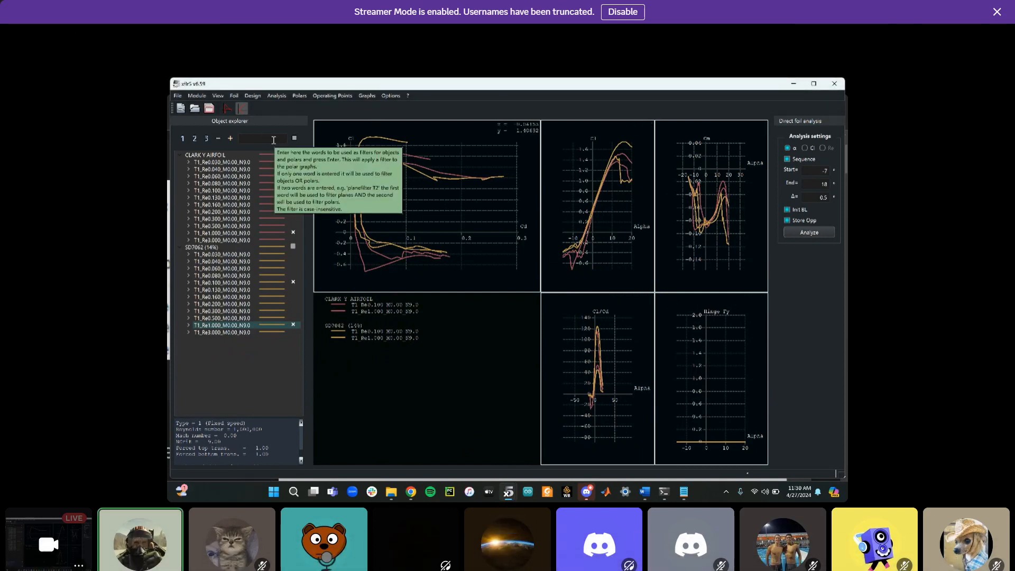
left_click(257, 97)
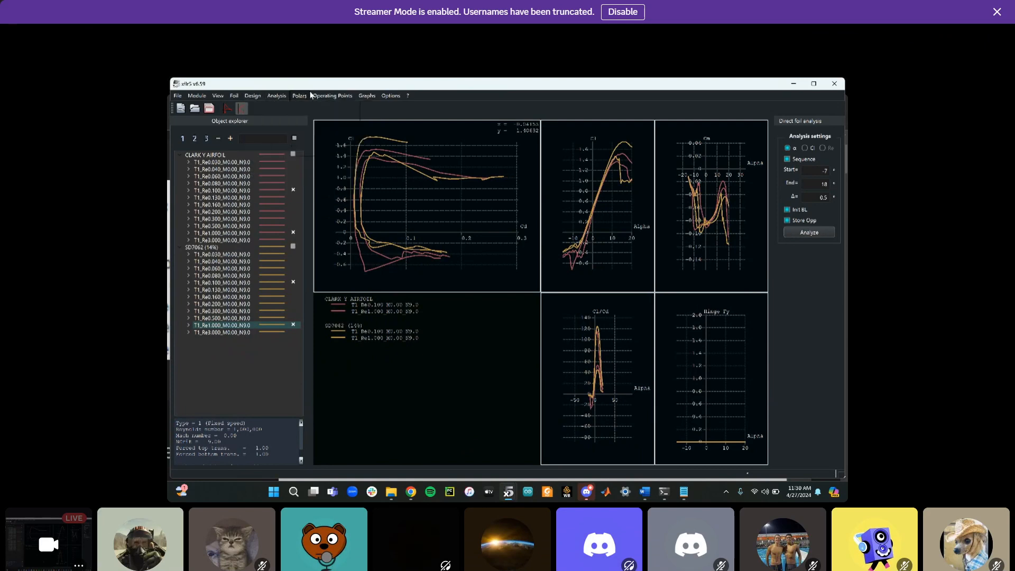
mouse_move(217, 98)
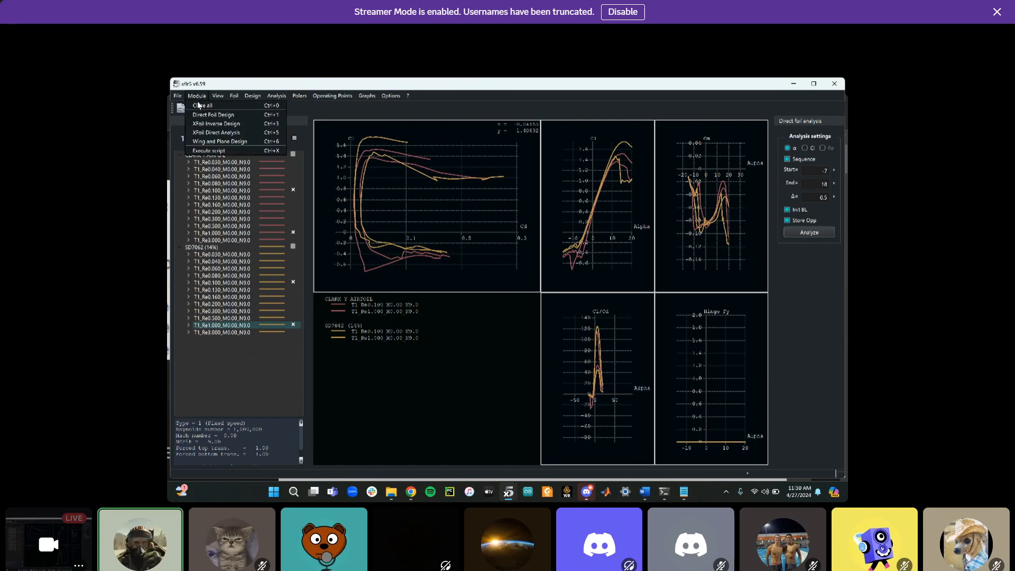
left_click(216, 142)
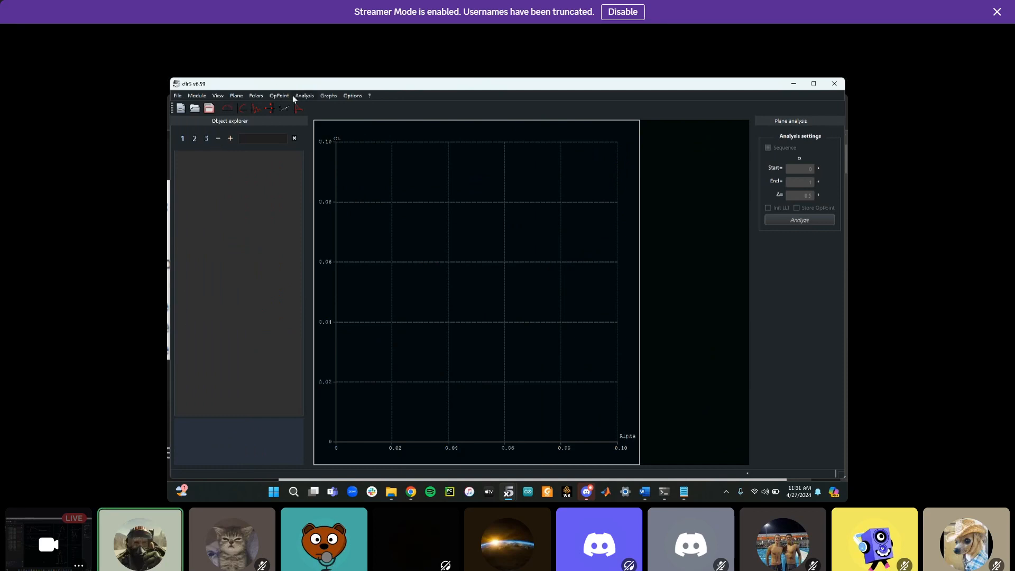
Define a new plane and name it testplane
left_click(237, 96)
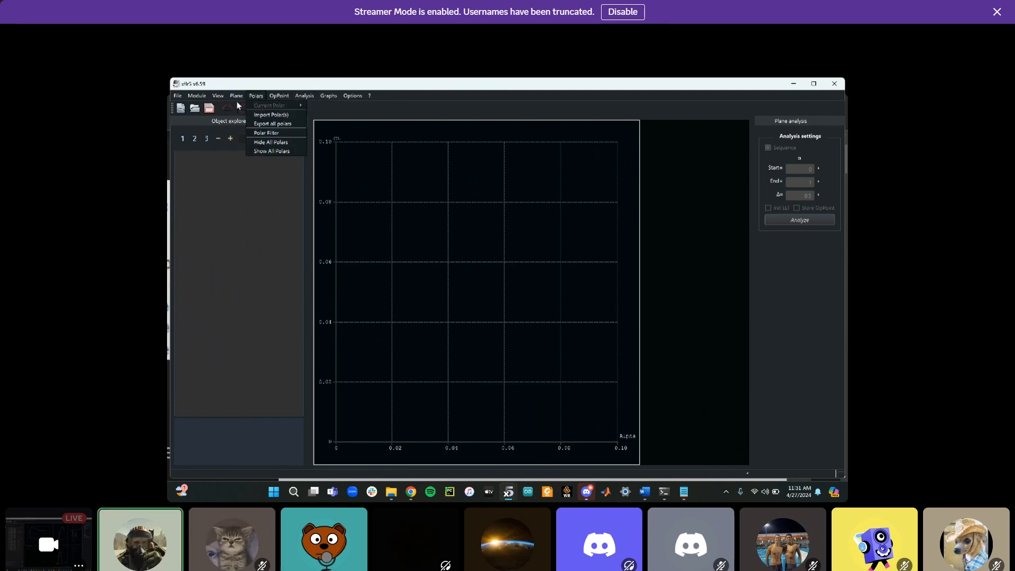
left_click(242, 104)
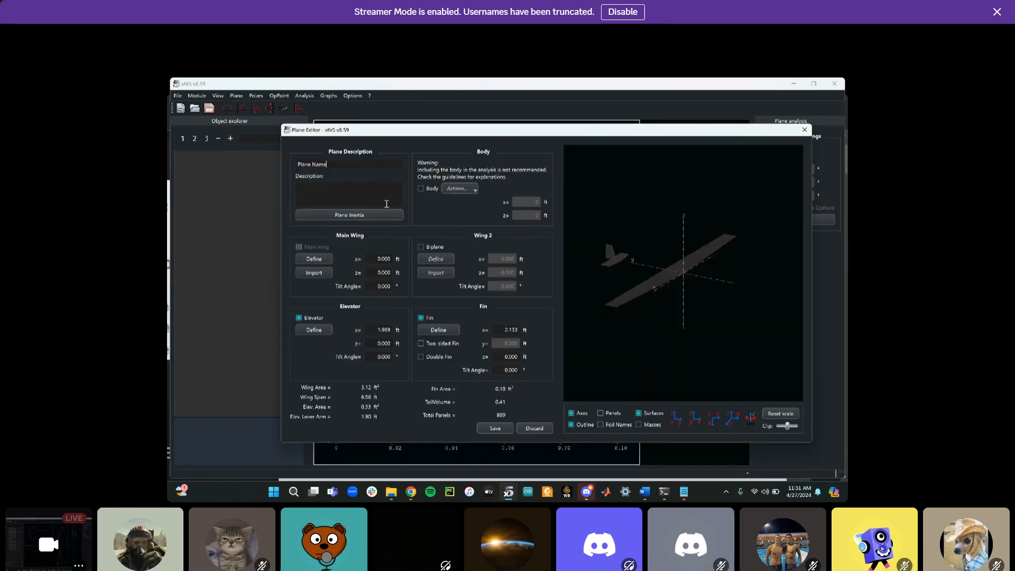
key("BackSpace")
key("BackSpace")
key("BackSpace")
key("BackSpace")
key("BackSpace")
key("BackSpace")
key("BackSpace")
key("BackSpace")
key("BackSpace")
key("BackSpace")
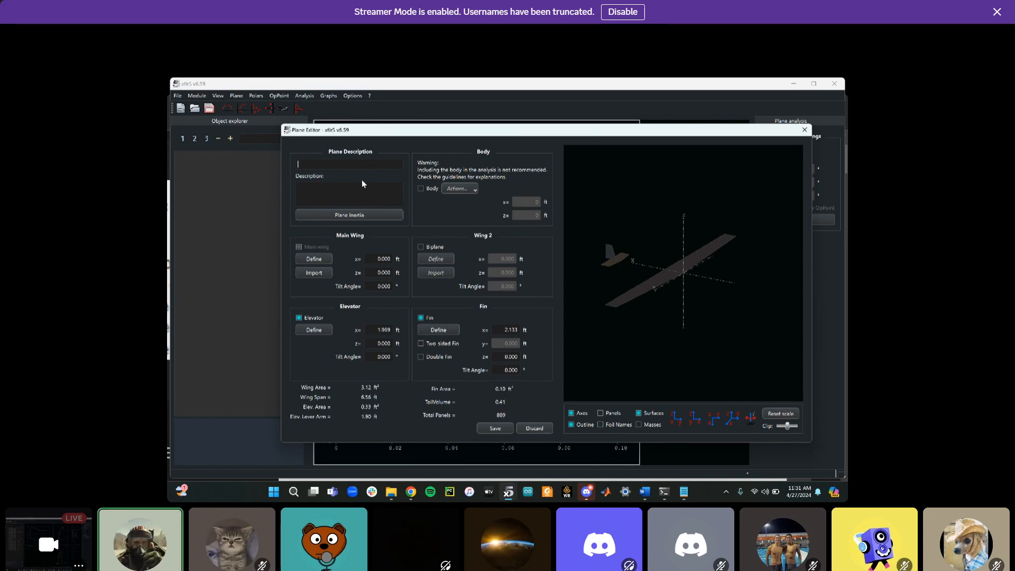
type("n")
key("BackSpace")
type("testplane")
Remove the elevator and fin from the plane and save it
left_click(301, 317)
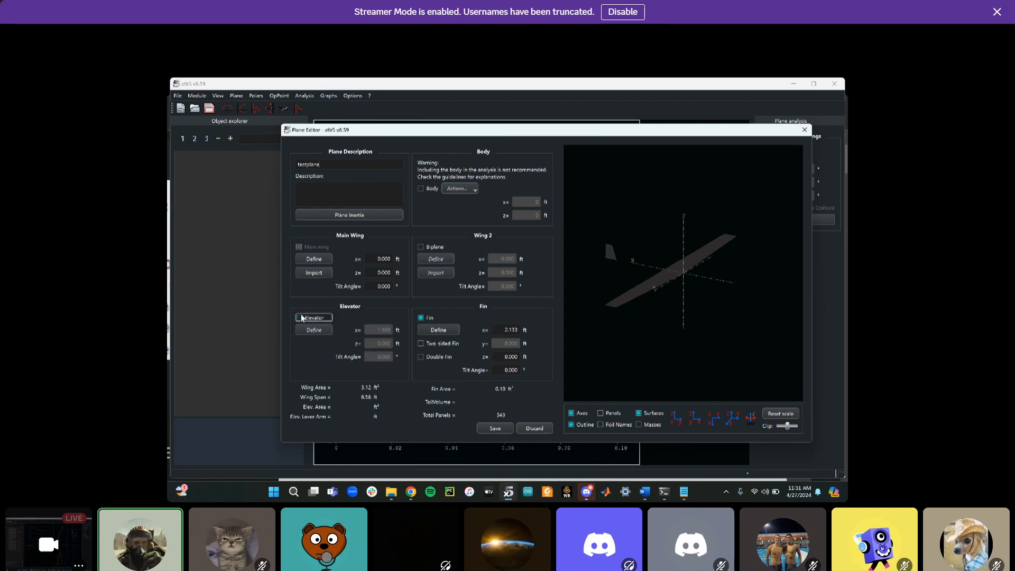
left_click(428, 318)
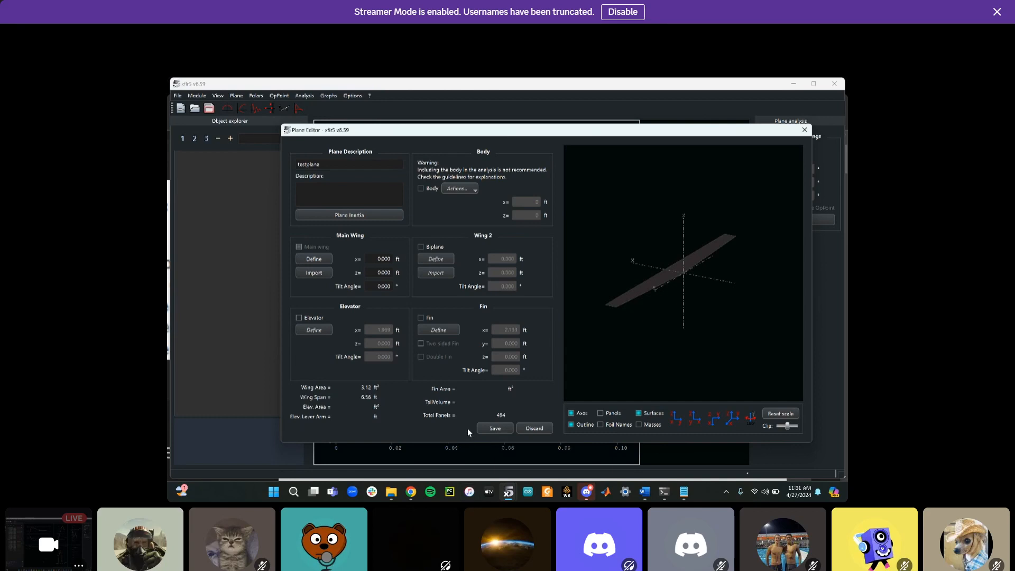
left_click(348, 160)
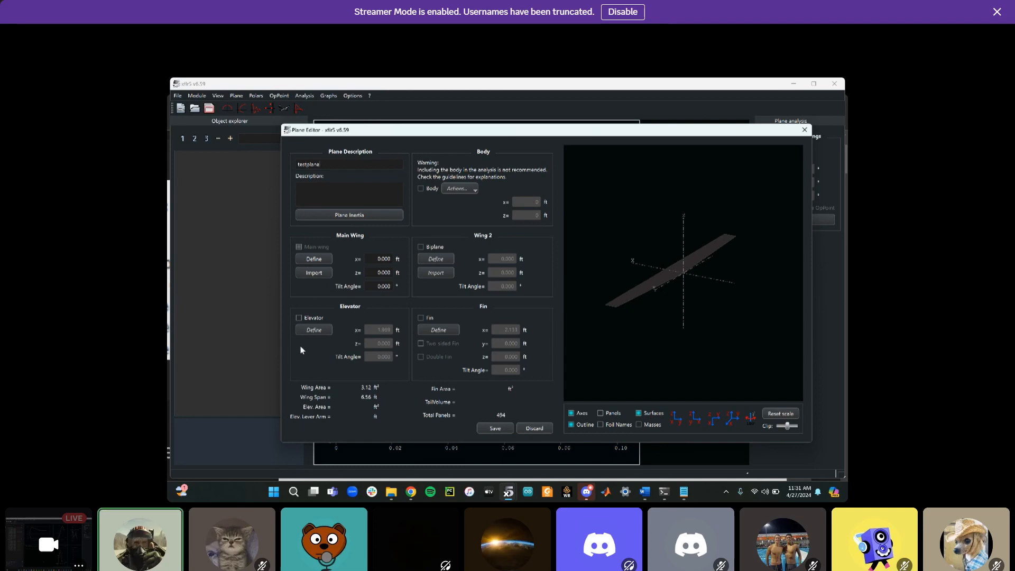
left_click(494, 429)
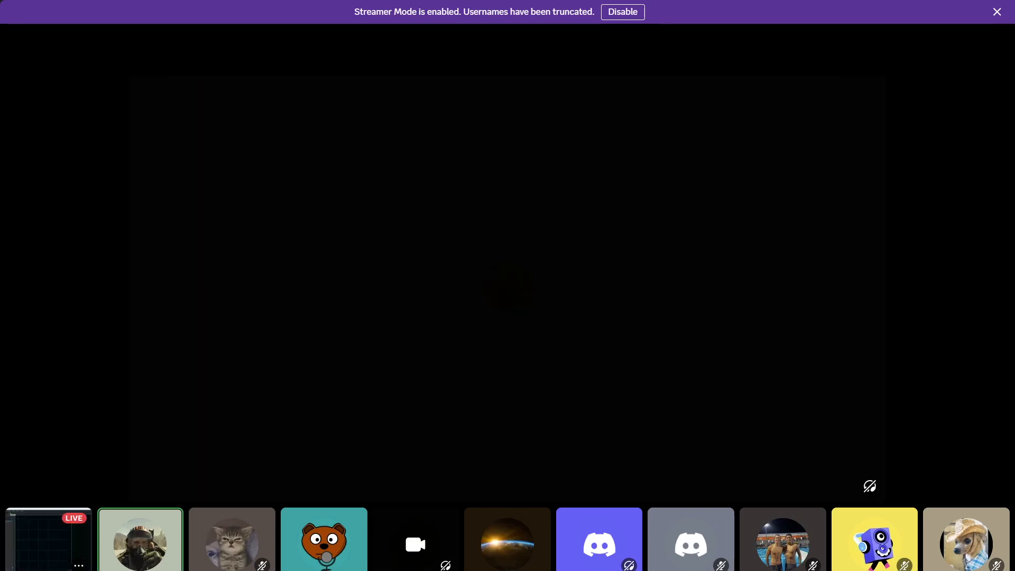
left_click(287, 108)
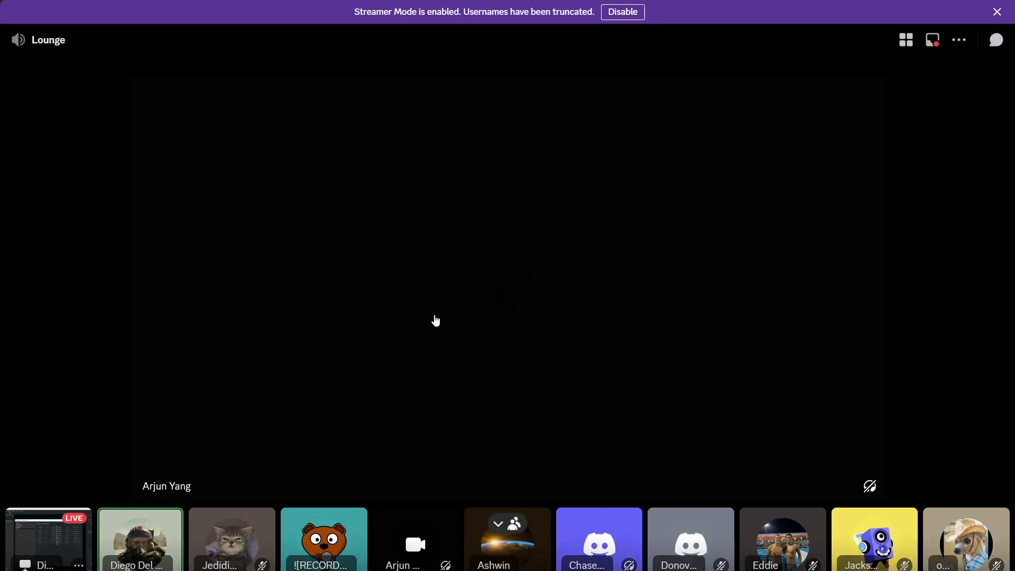
Close the units preferences and open the current plane's wing for editing
left_click(45, 536)
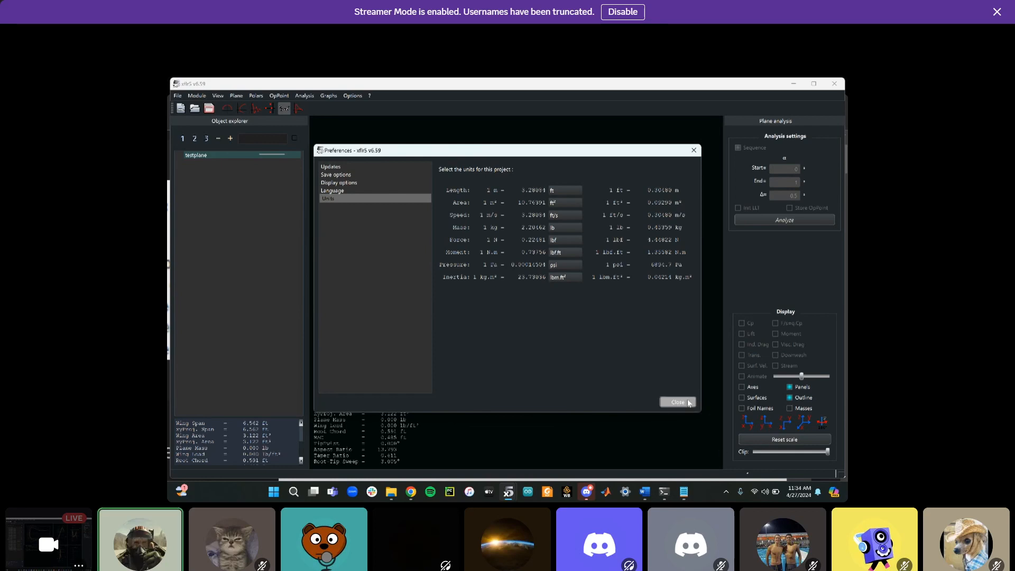
left_click(678, 402)
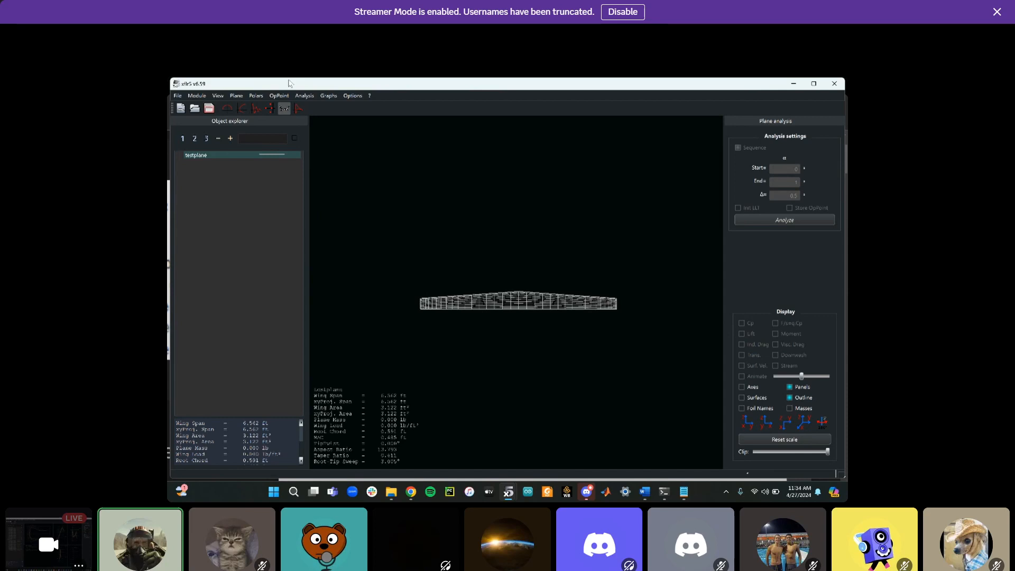
left_click(233, 96)
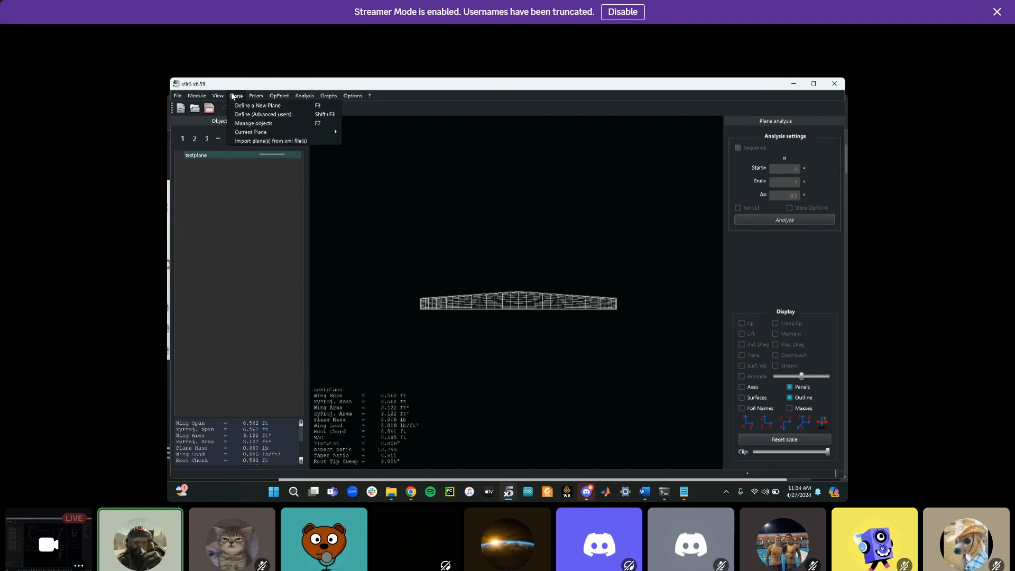
mouse_move(275, 133)
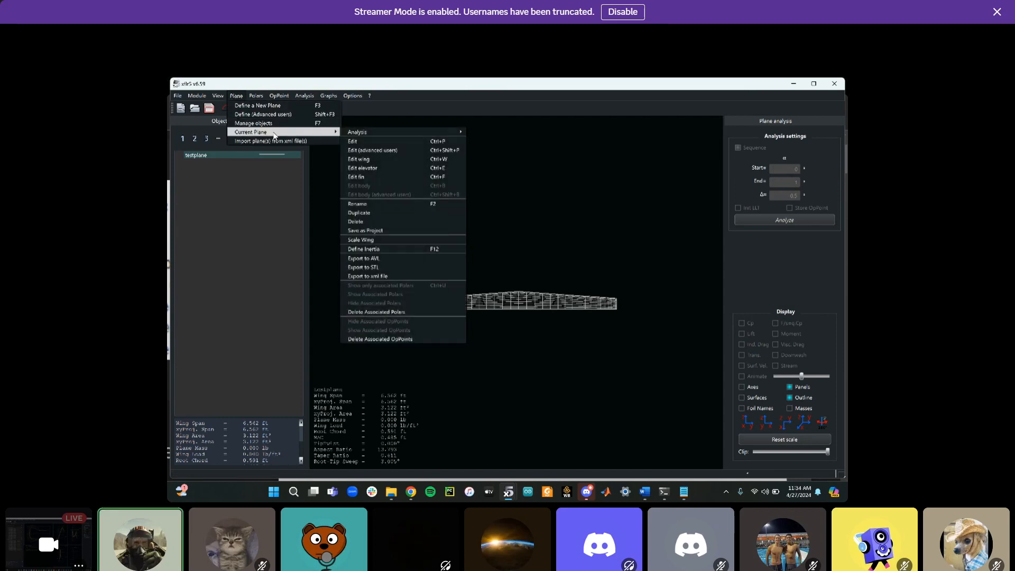
left_click(376, 159)
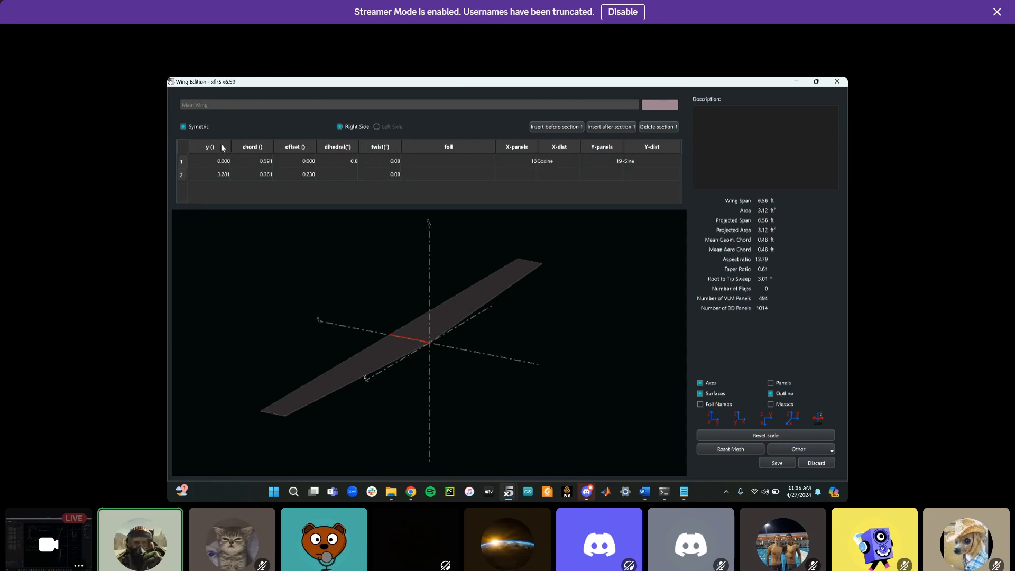
Set the tip section's span position to 2 ft
double_click(226, 176)
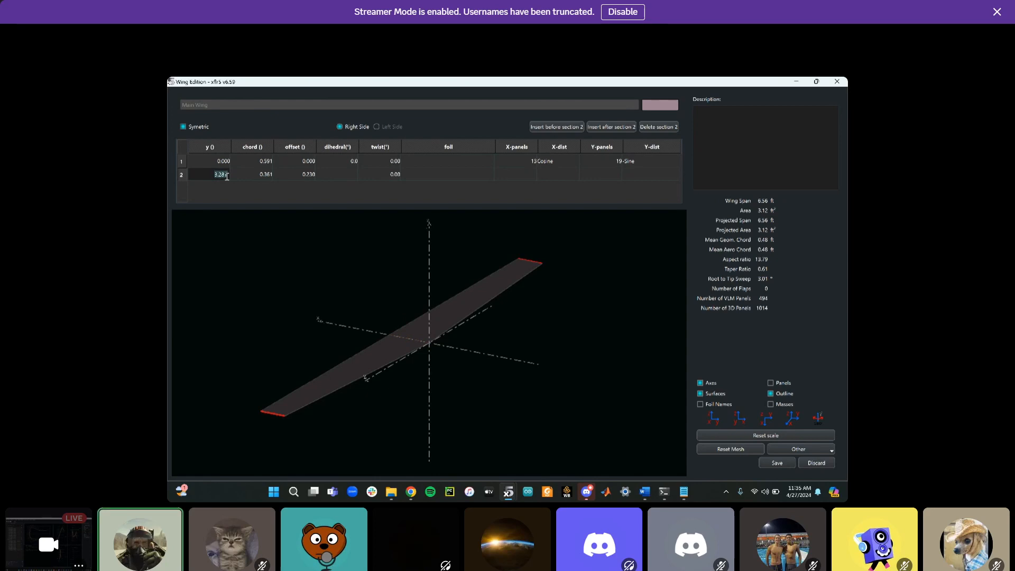
key("BackSpace")
type("2")
key("Return")
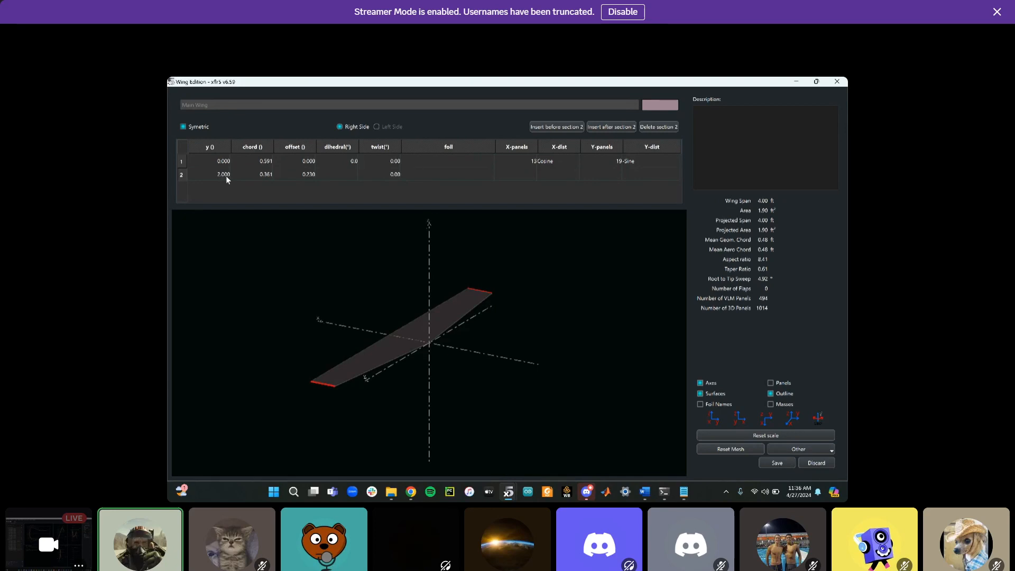
Set both the root and tip section chords to 0.69 ft
left_click(178, 163)
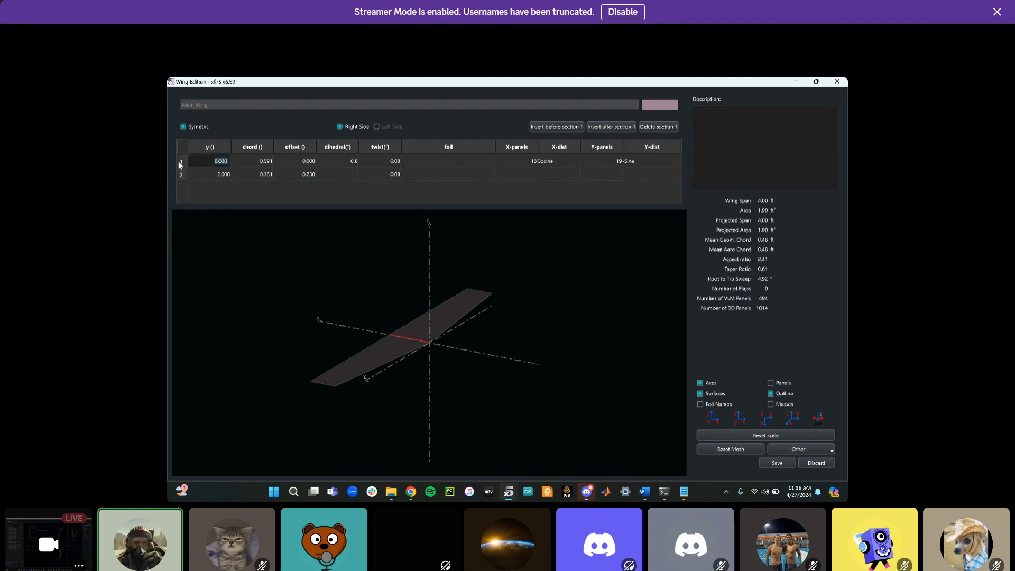
double_click(271, 161)
key("BackSpace")
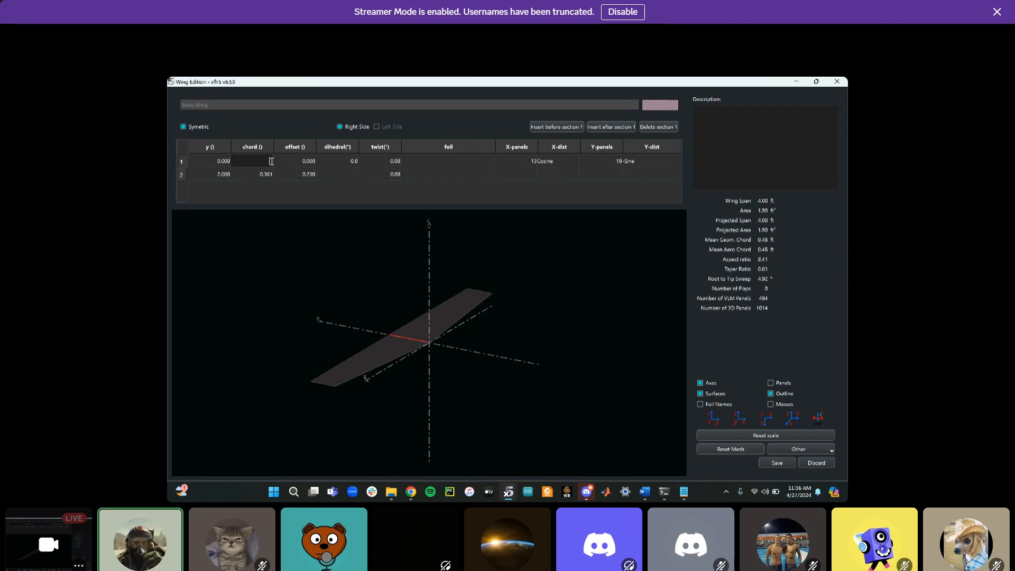
type(".65")
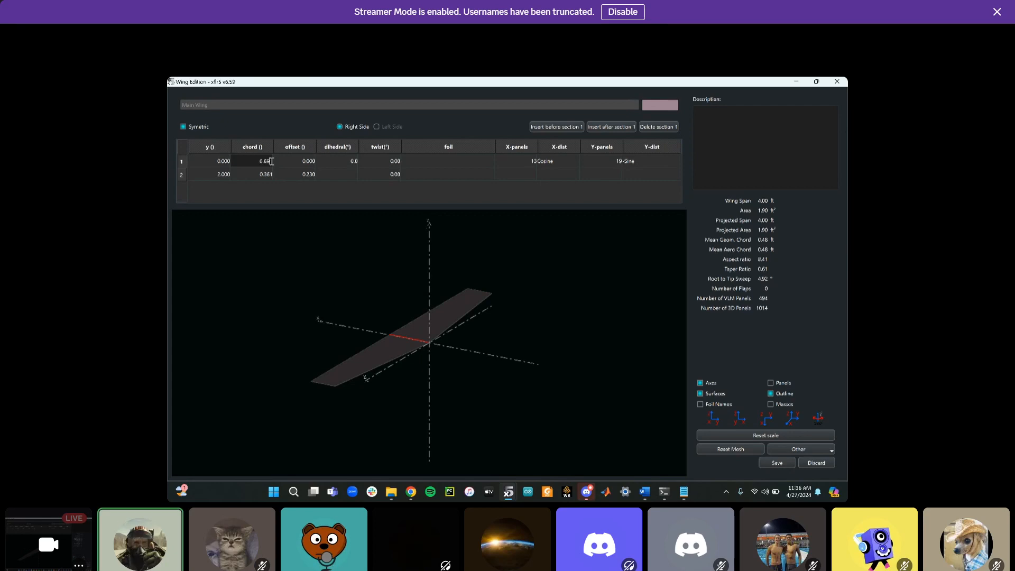
key("Return")
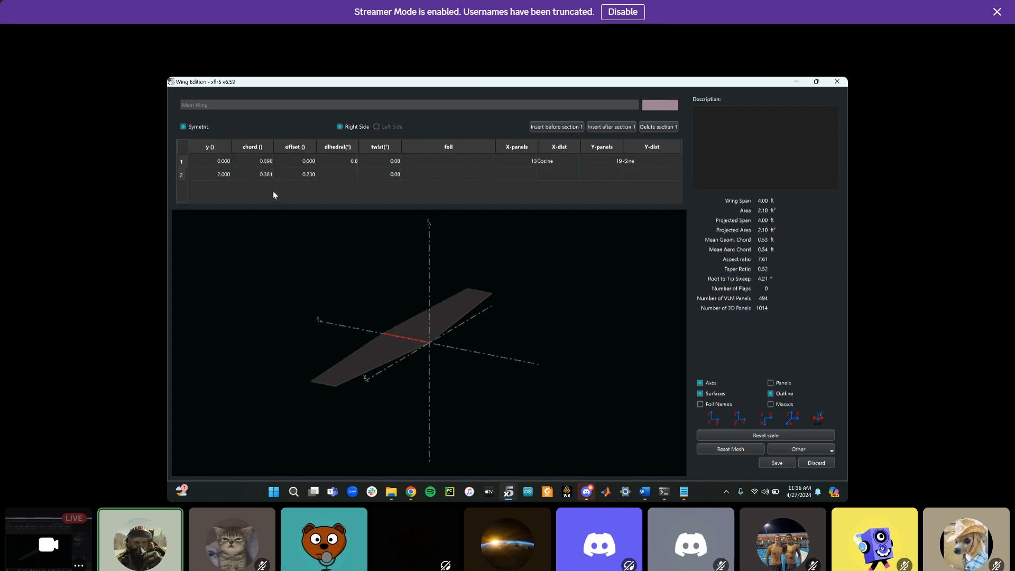
double_click(268, 175)
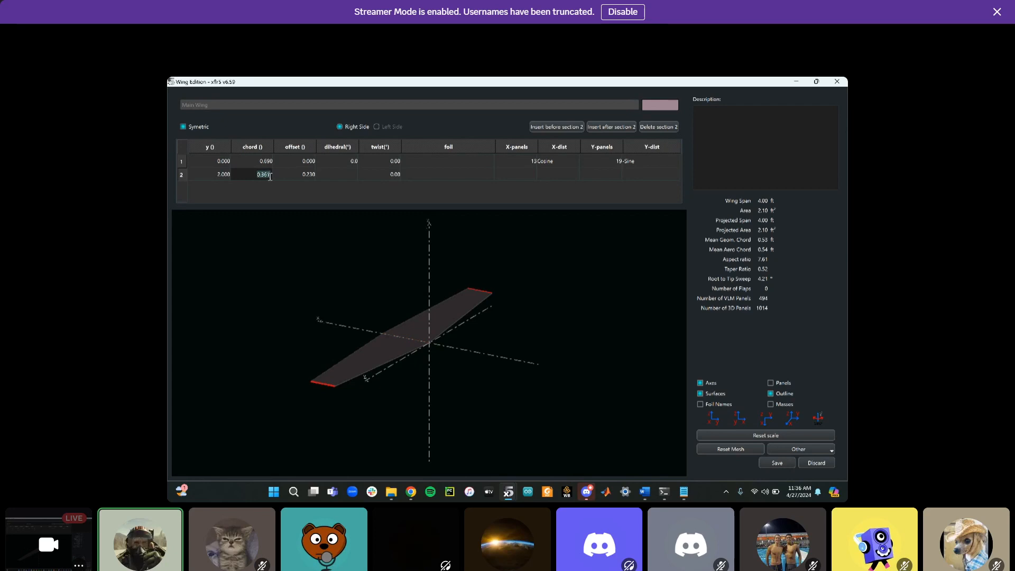
key("BackSpace")
type("0.69")
key("Return")
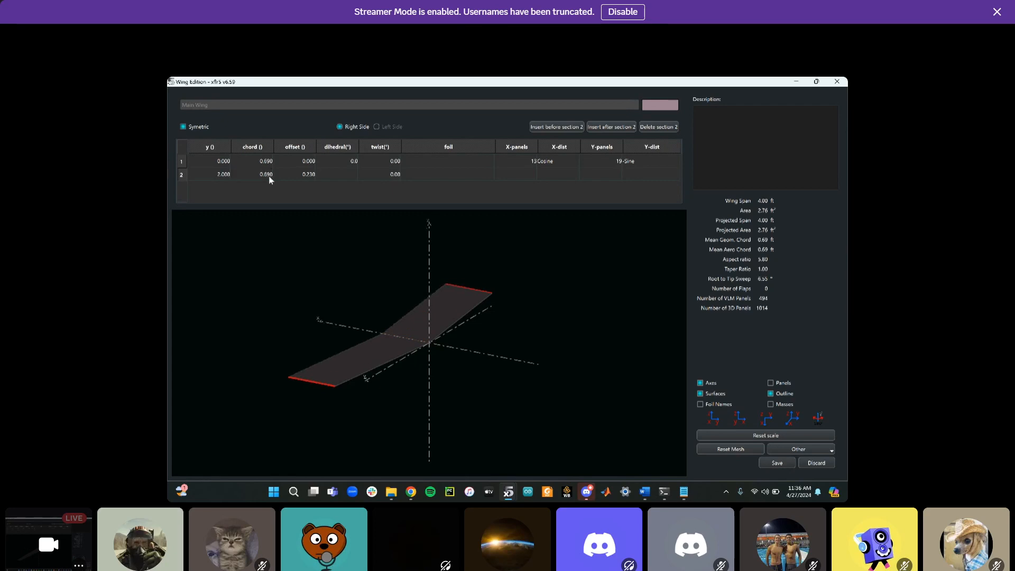
Set the tip section's offset to 0 so the wing has no sweep
double_click(309, 173)
left_click(322, 235)
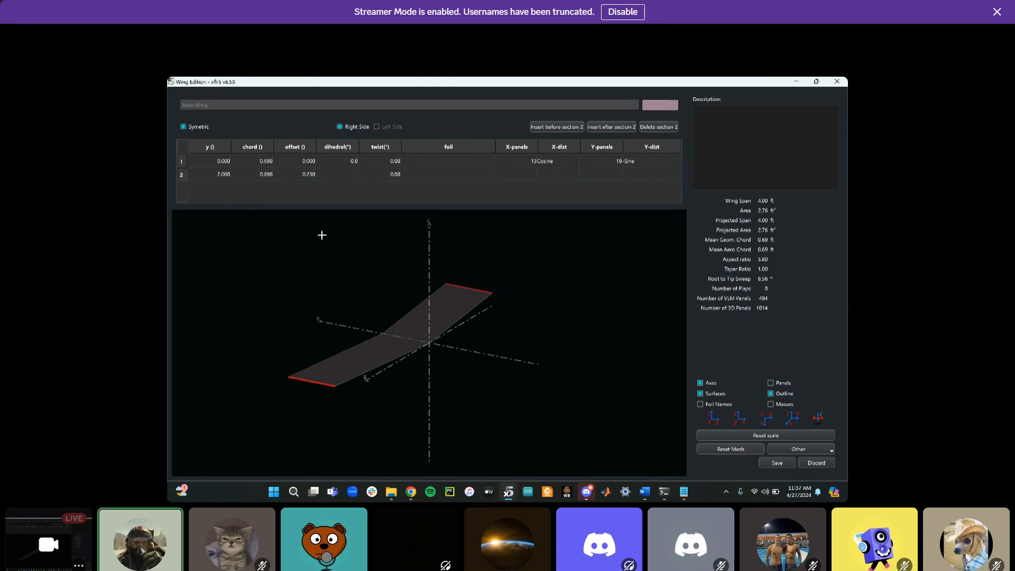
double_click(311, 175)
key("BackSpace")
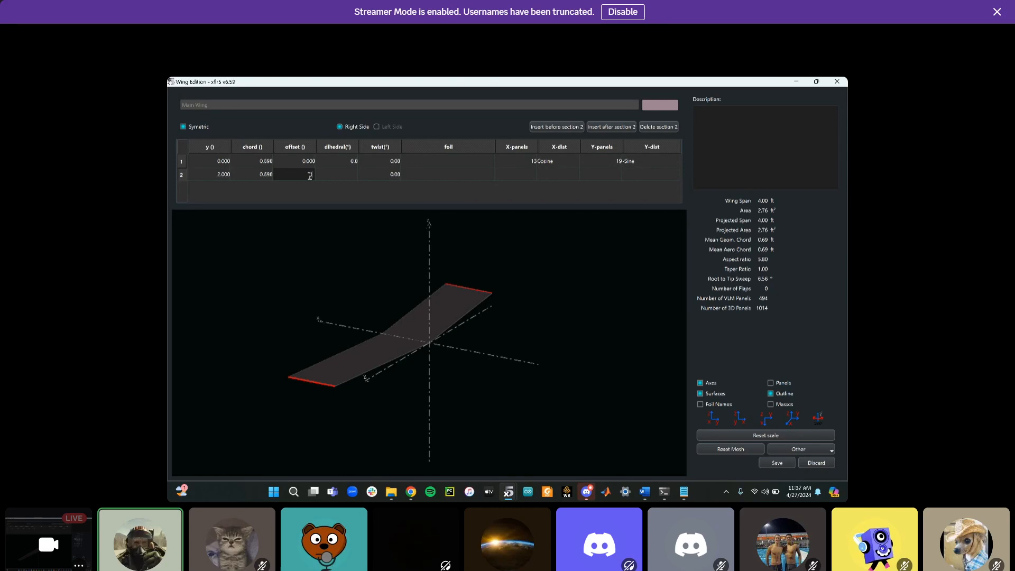
type("0")
key("Return")
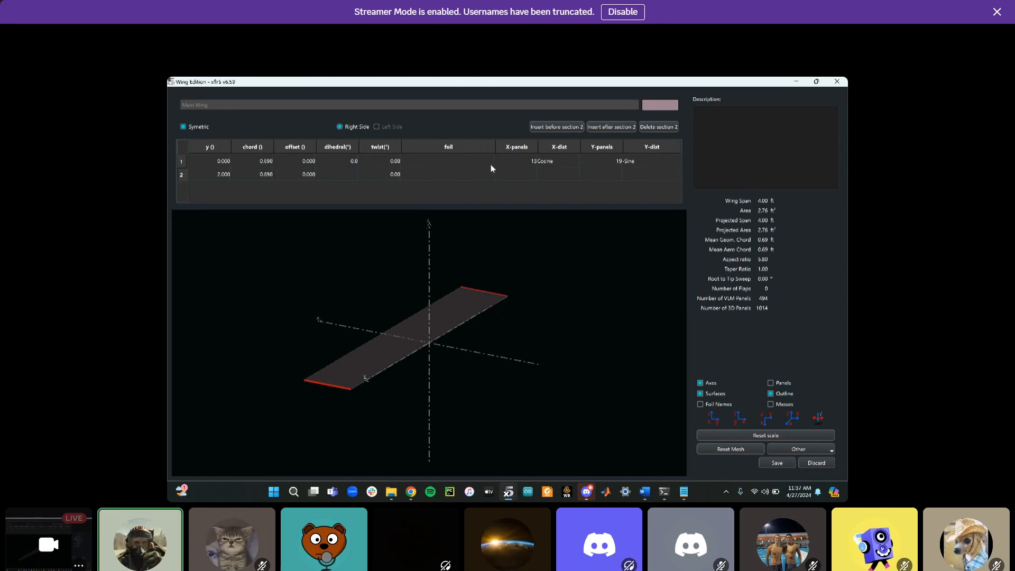
Assign the CLARK Y AIRFOIL to both wing sections
left_click(474, 160)
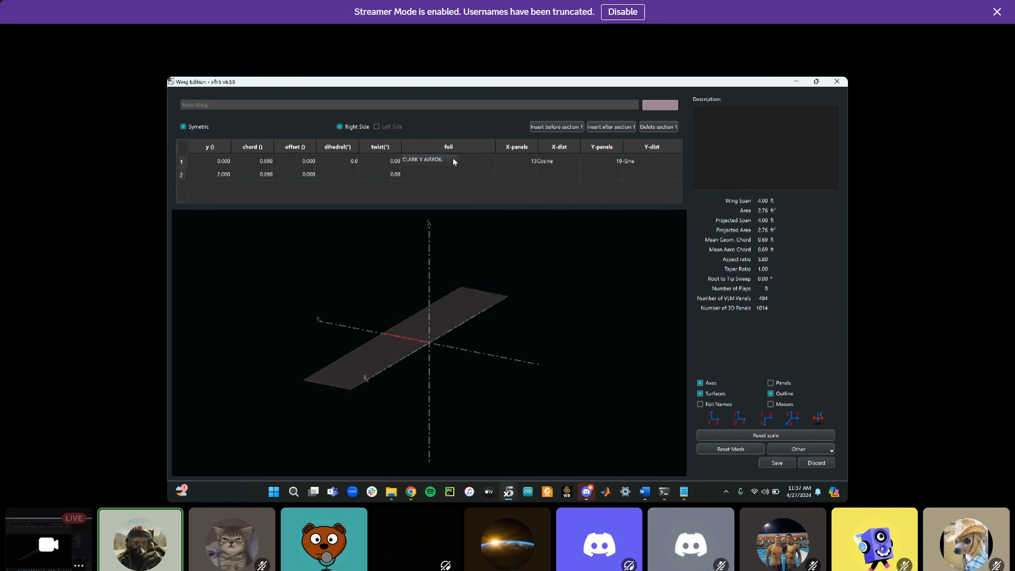
left_click(450, 159)
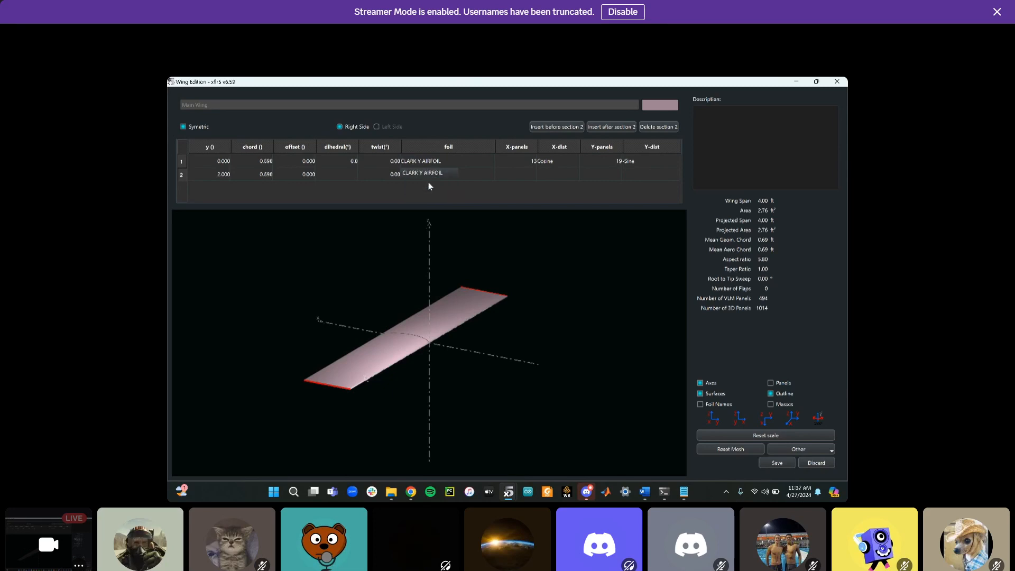
left_click(494, 369)
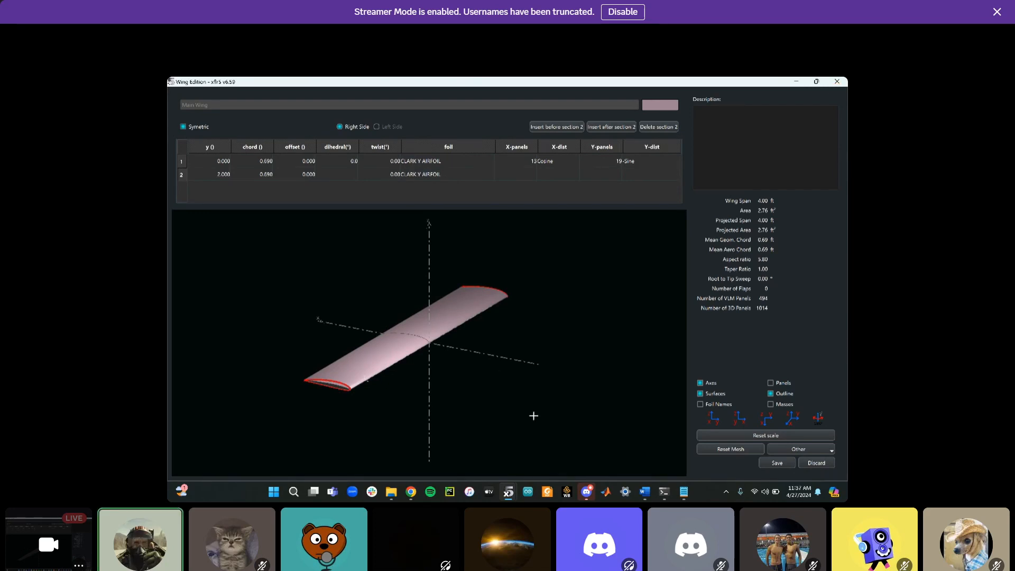
scroll(503, 442, "down", 10)
scroll(503, 442, "up", 8)
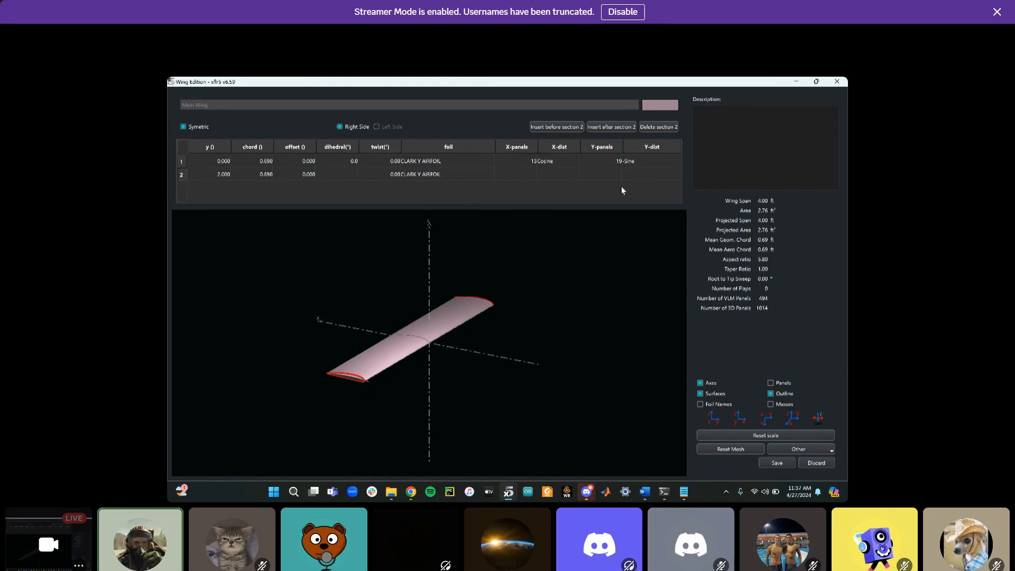
left_click(548, 156)
left_click(548, 159)
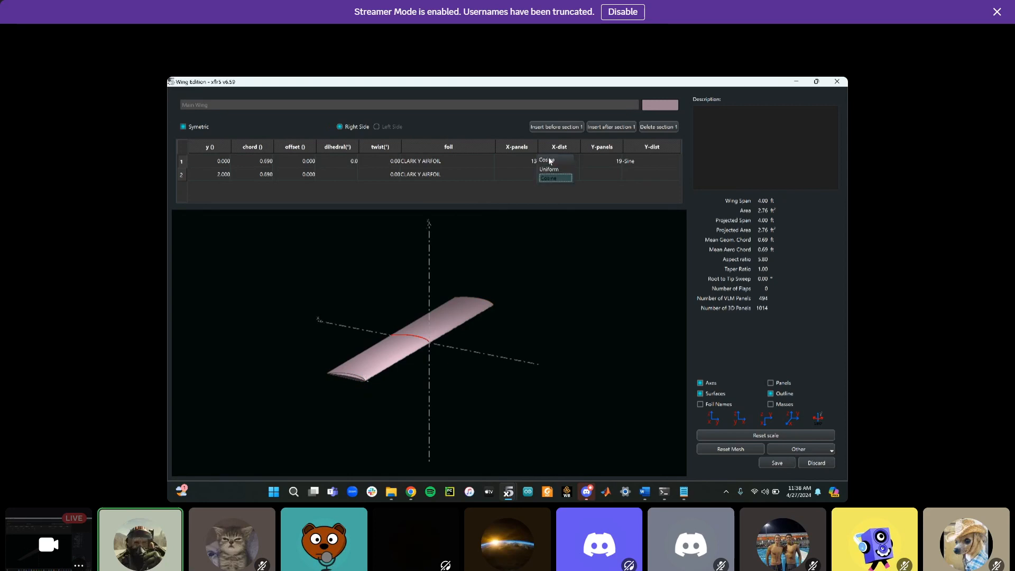
left_click(512, 202)
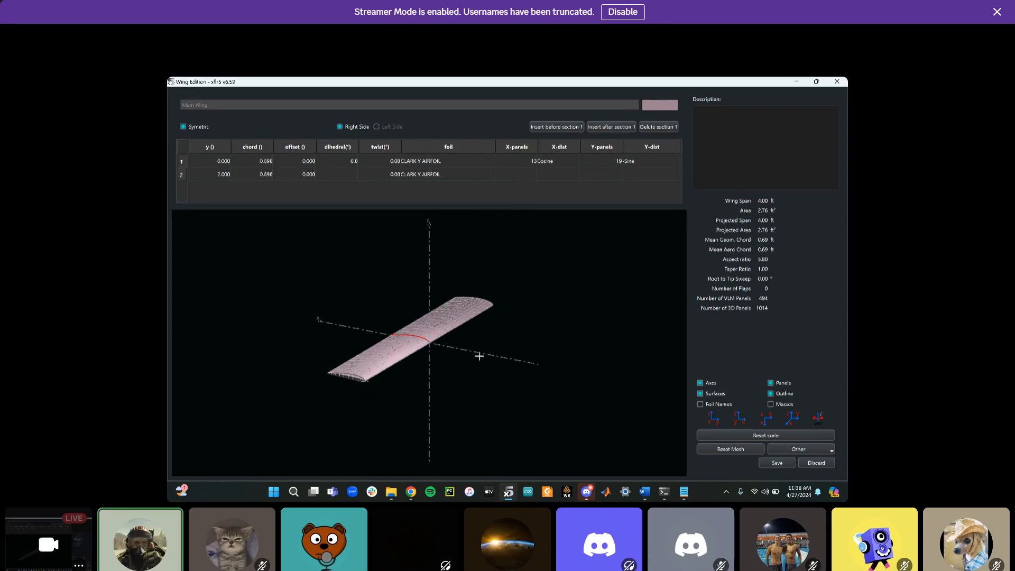
Show the wing preview with panels and outline only, hiding axes and surfaces, and save the wing
left_click(701, 385)
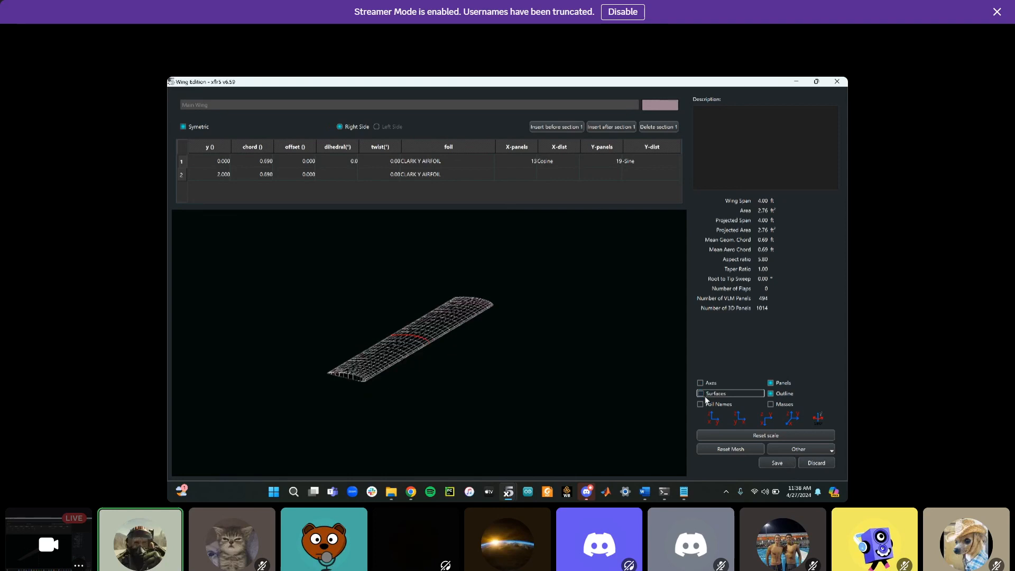
left_click(771, 394)
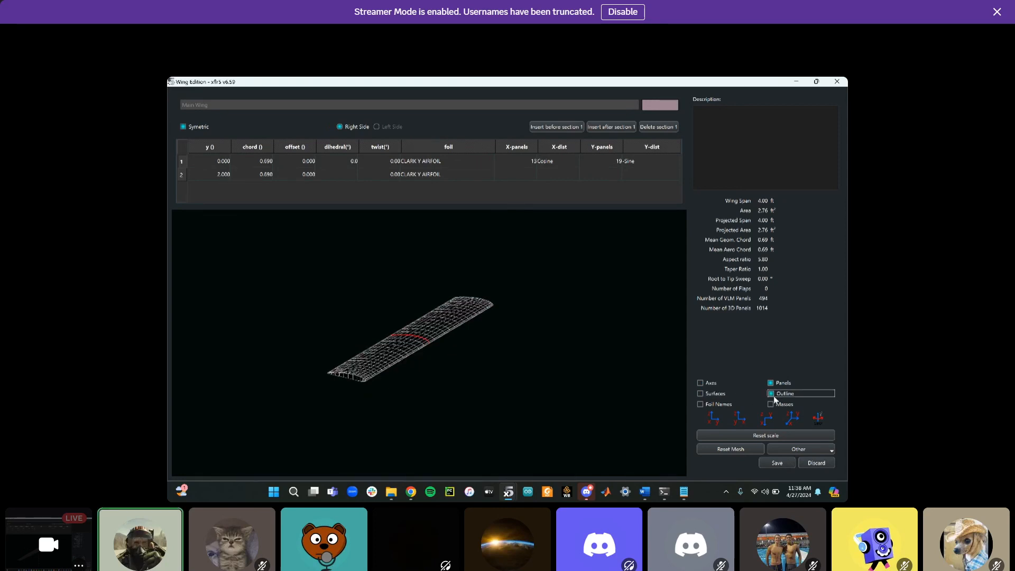
left_click(771, 383)
left_click(775, 383)
double_click(229, 175)
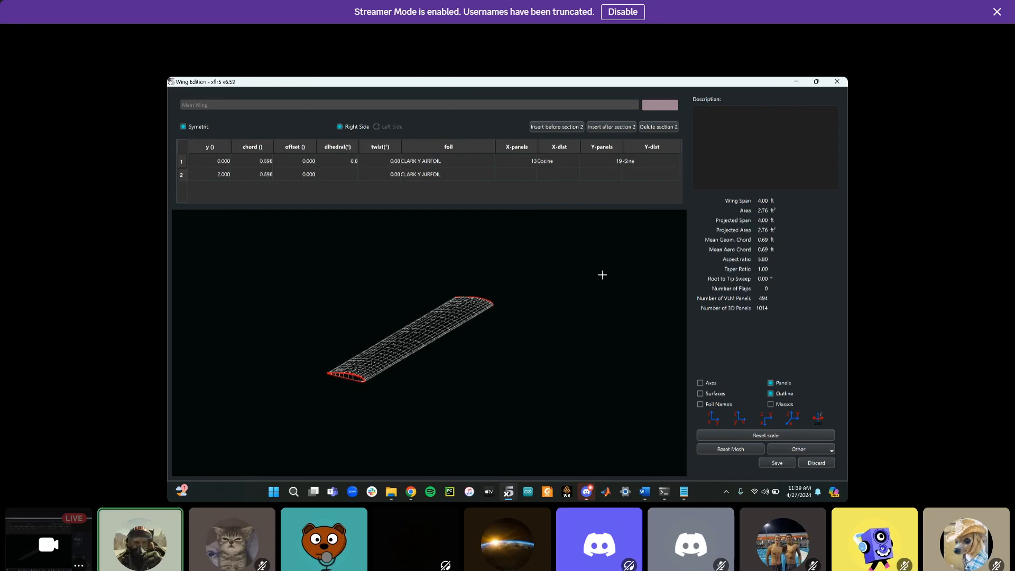
left_click(764, 464)
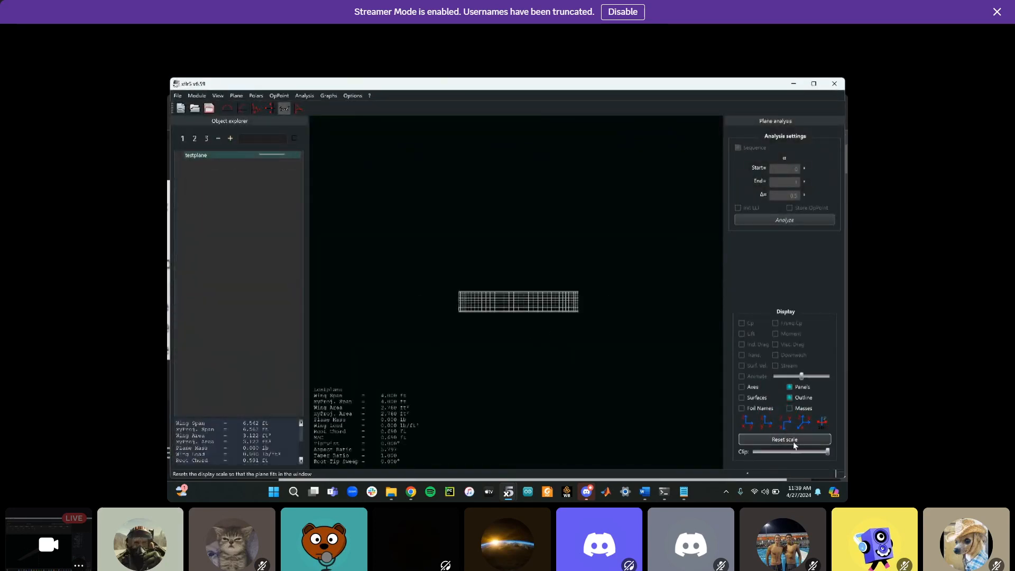
Inspect the plane's wing mesh from the preset view directions
left_click(800, 427)
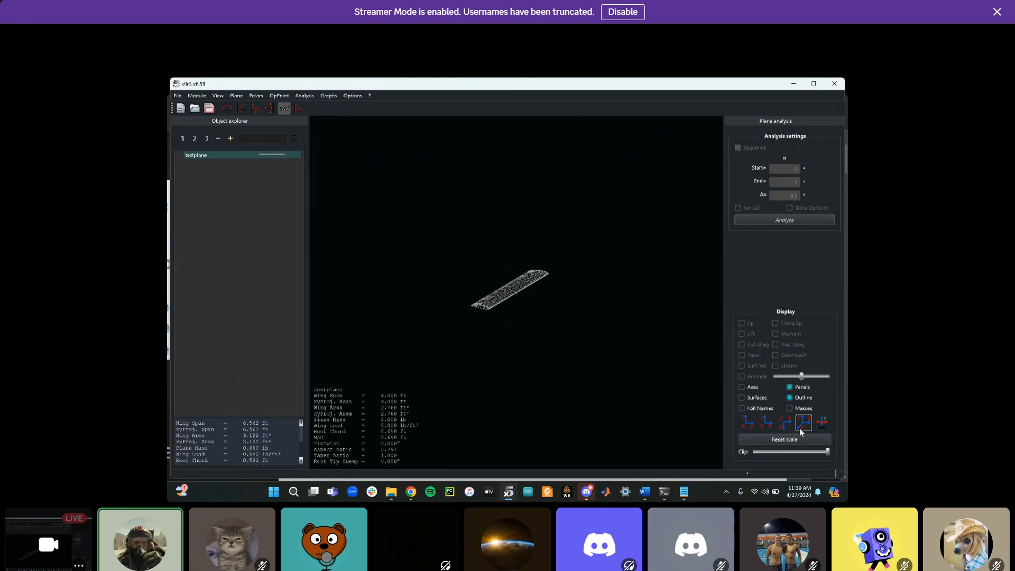
scroll(520, 292, "down", 9)
scroll(520, 291, "up", 8)
scroll(520, 291, "up", 2)
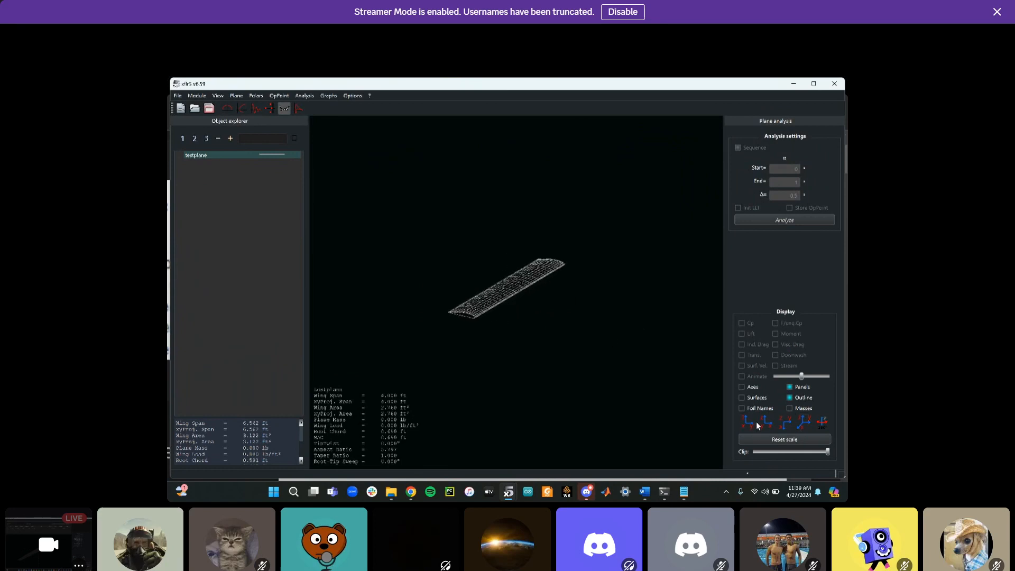
left_click(785, 427)
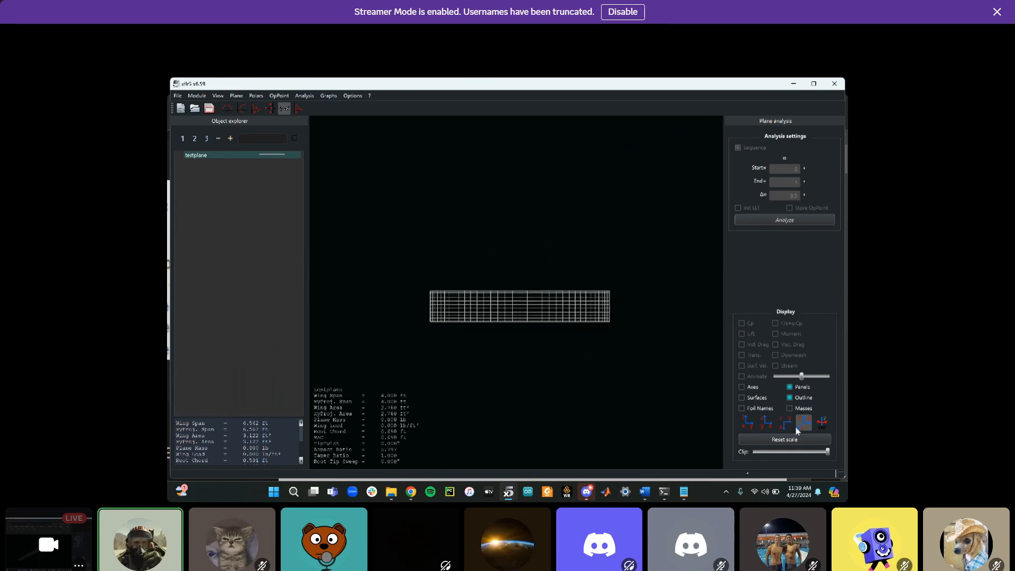
left_click(800, 425)
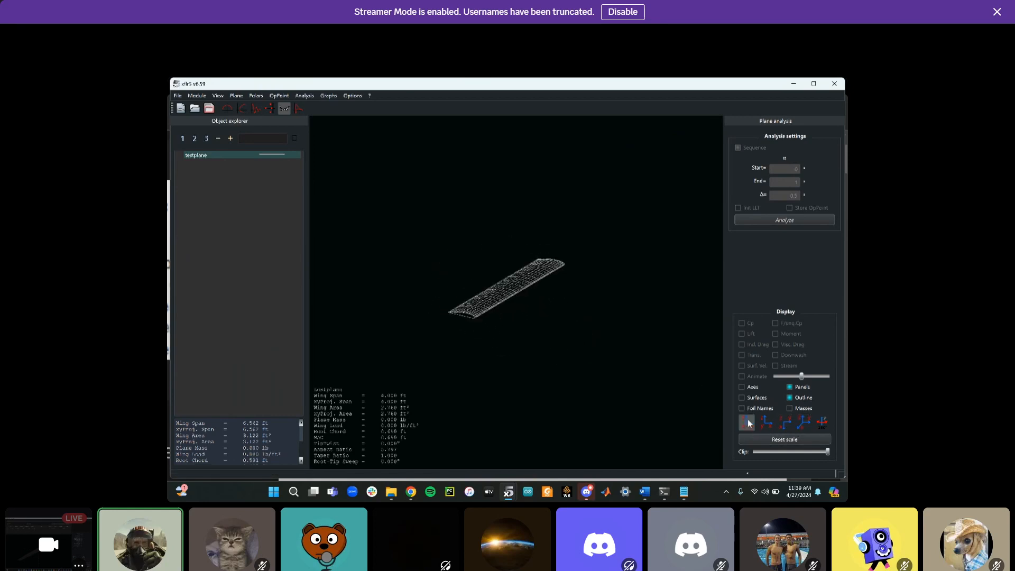
left_click(763, 423)
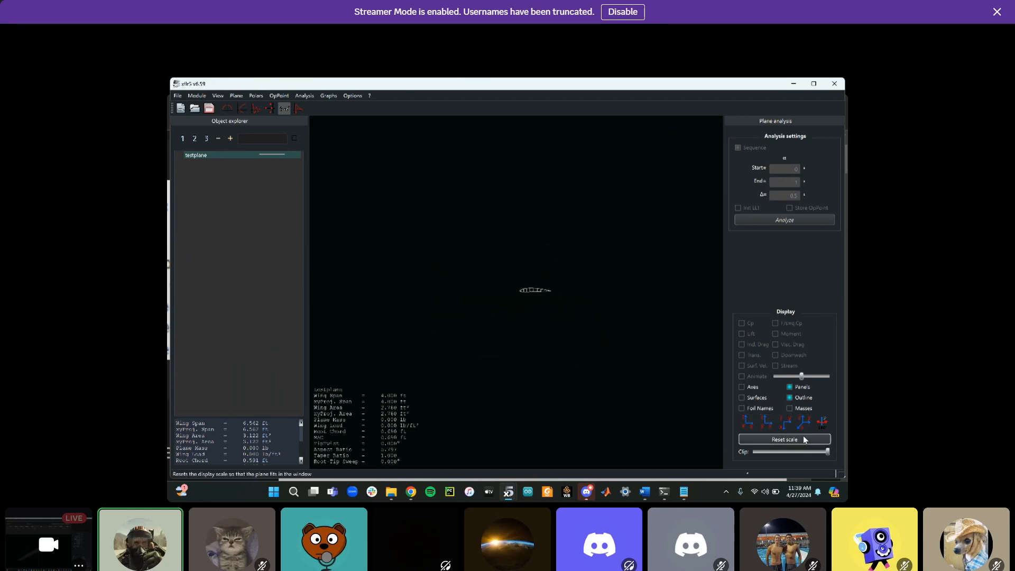
left_click(803, 422)
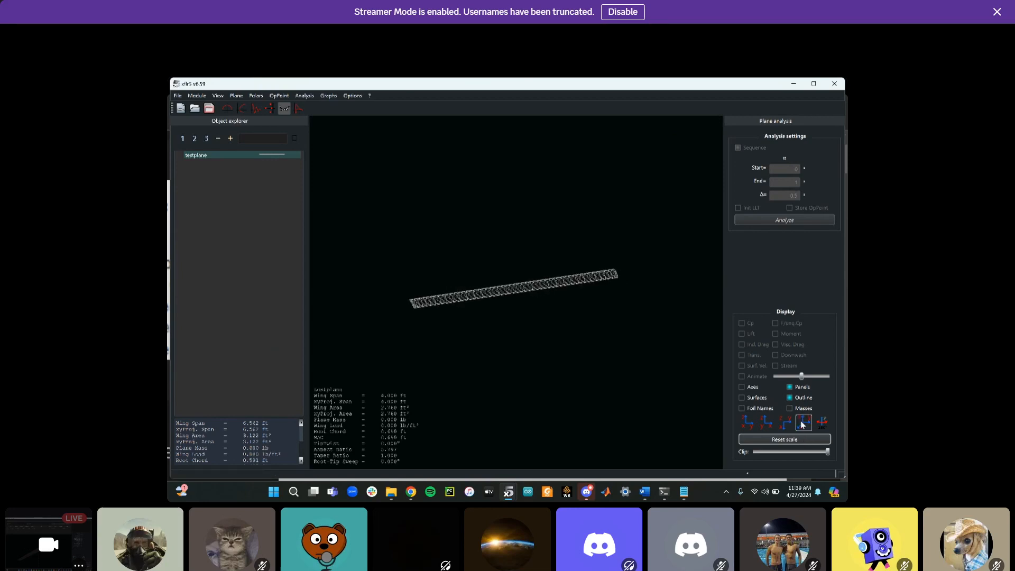
scroll(549, 291, "up", 5)
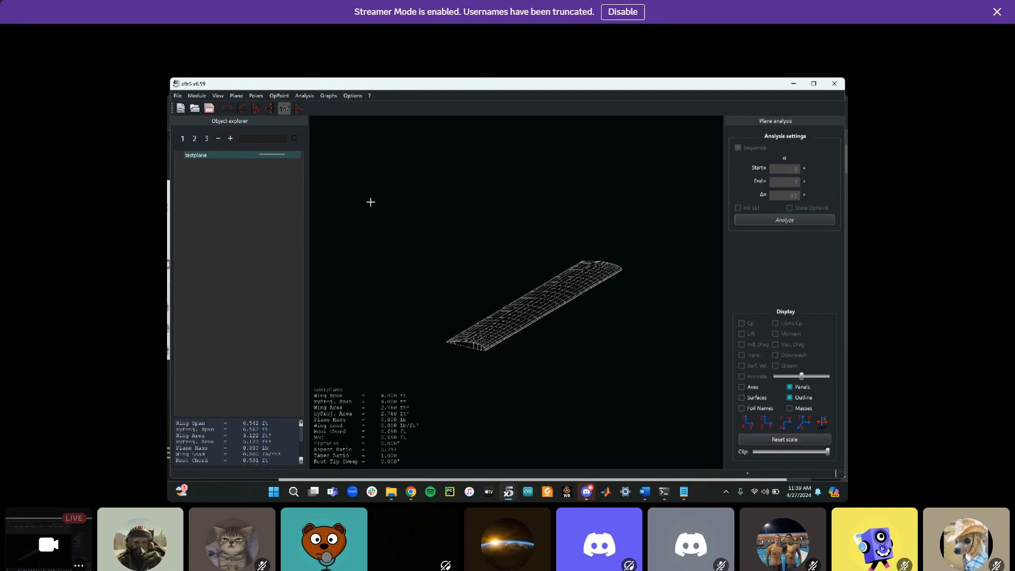
left_click(210, 109)
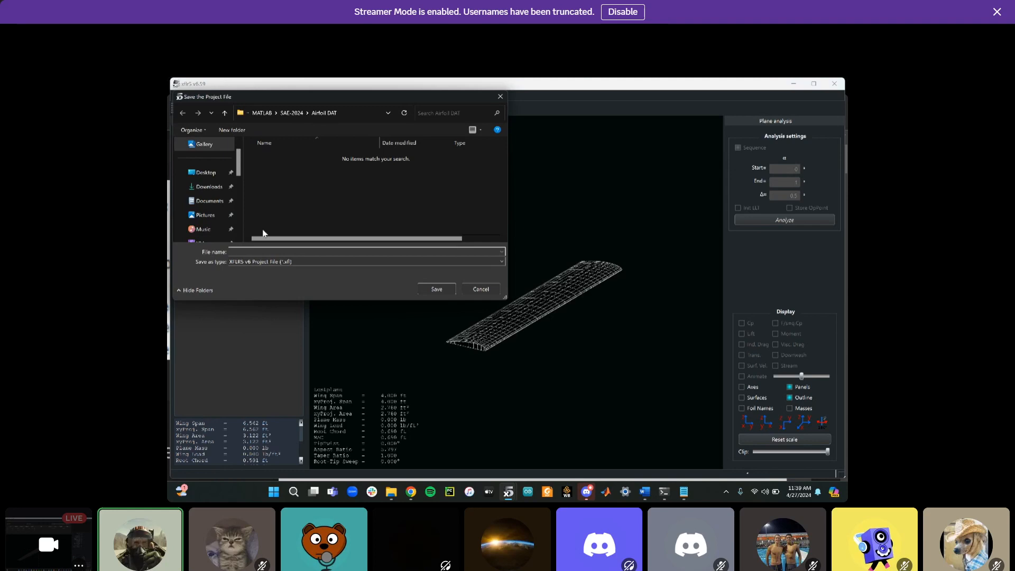
type("testplabe")
key("BackSpace")
key("BackSpace")
key("BackSpace")
left_click(500, 97)
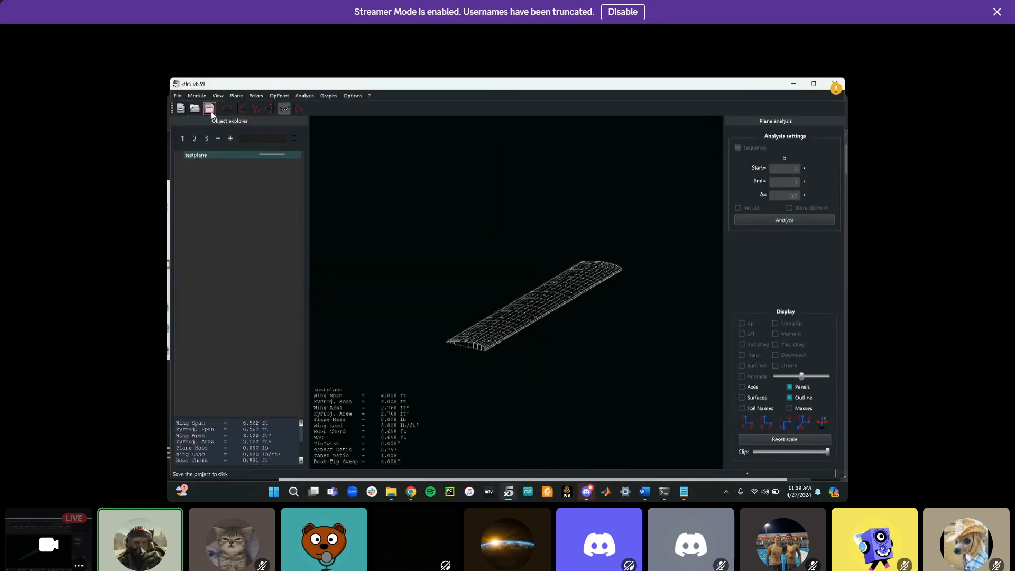
Save the project as testplane in the SAE-2024 folder
left_click(209, 109)
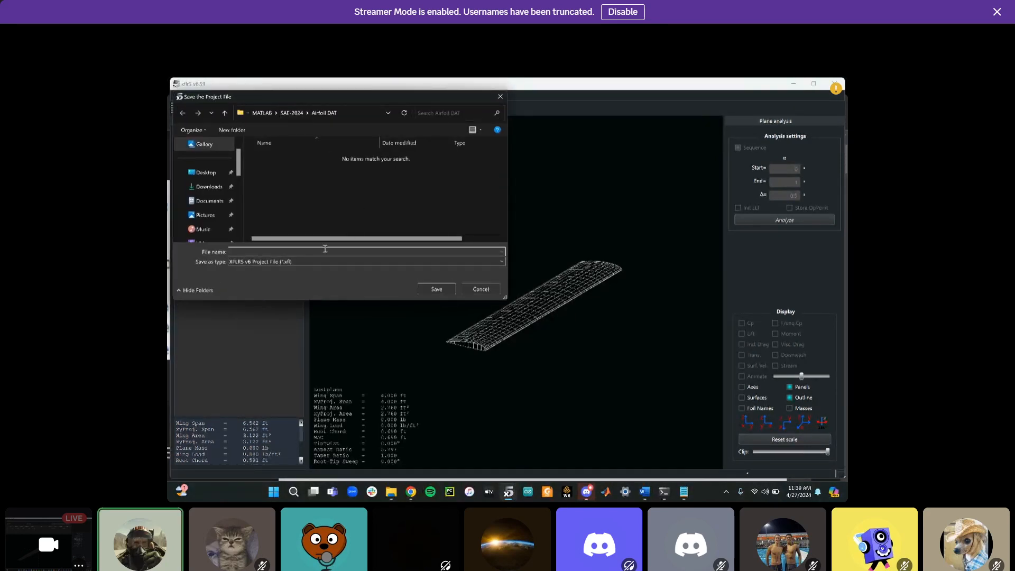
type("test")
type("o")
left_click(293, 112)
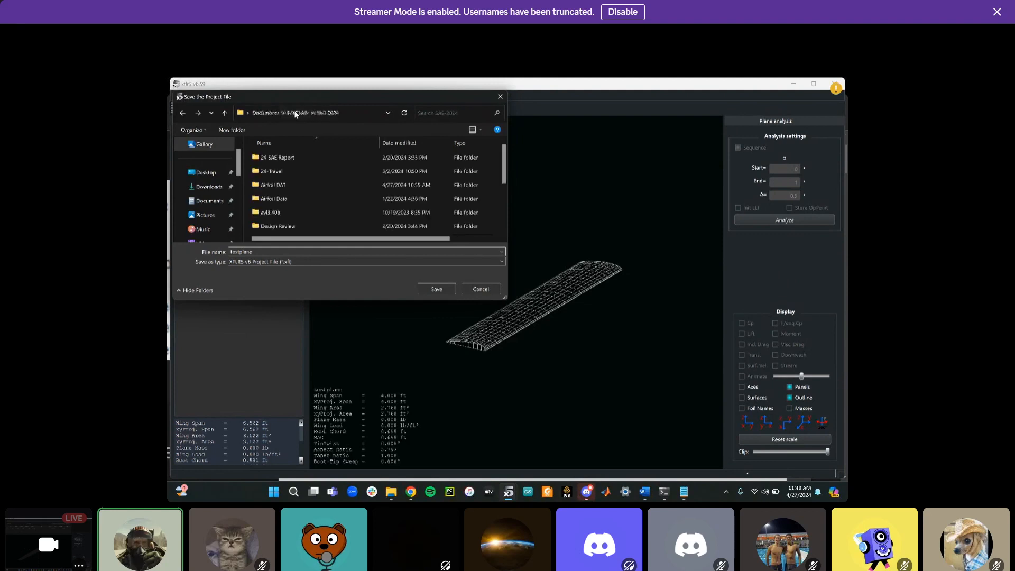
scroll(317, 195, "down", 4)
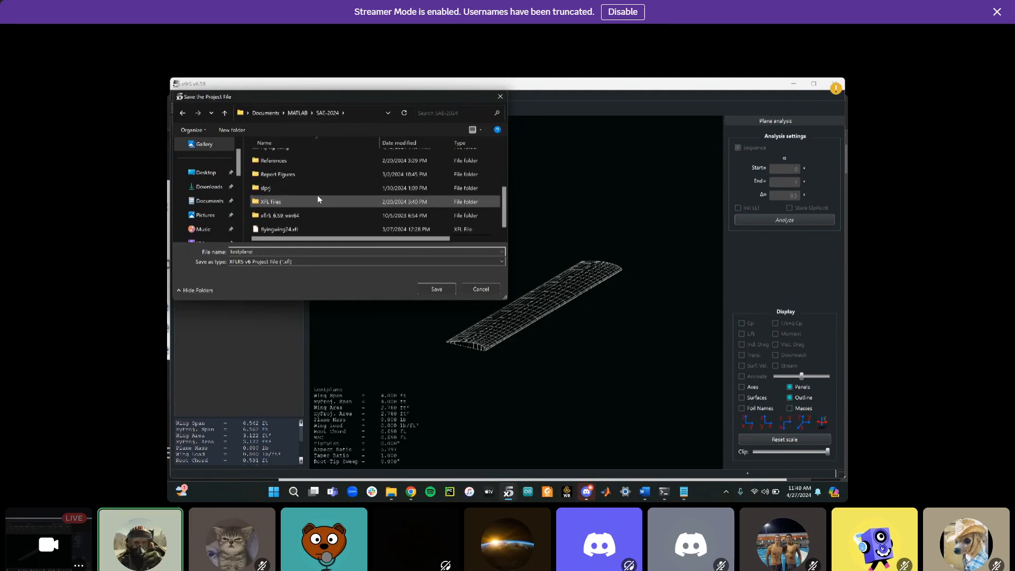
left_click(443, 290)
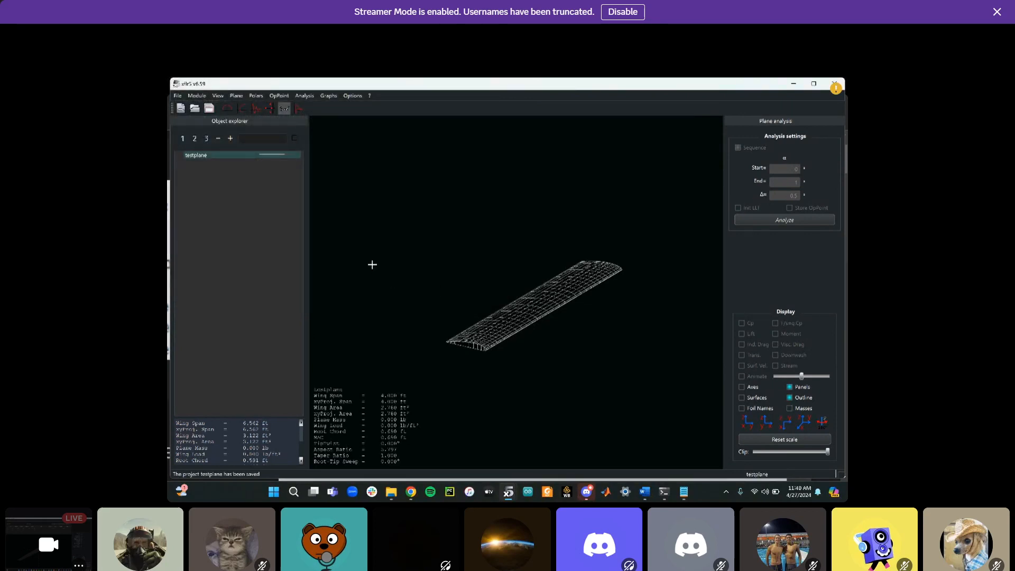
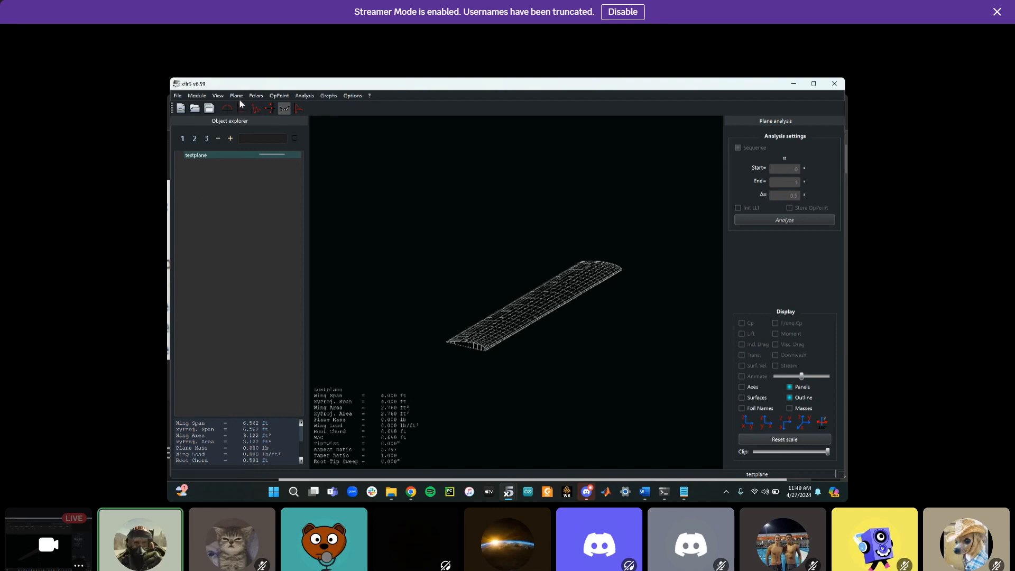
Start a new plane analysis definition with a Type 1 fixed speed of 30 ft/s
left_click(308, 97)
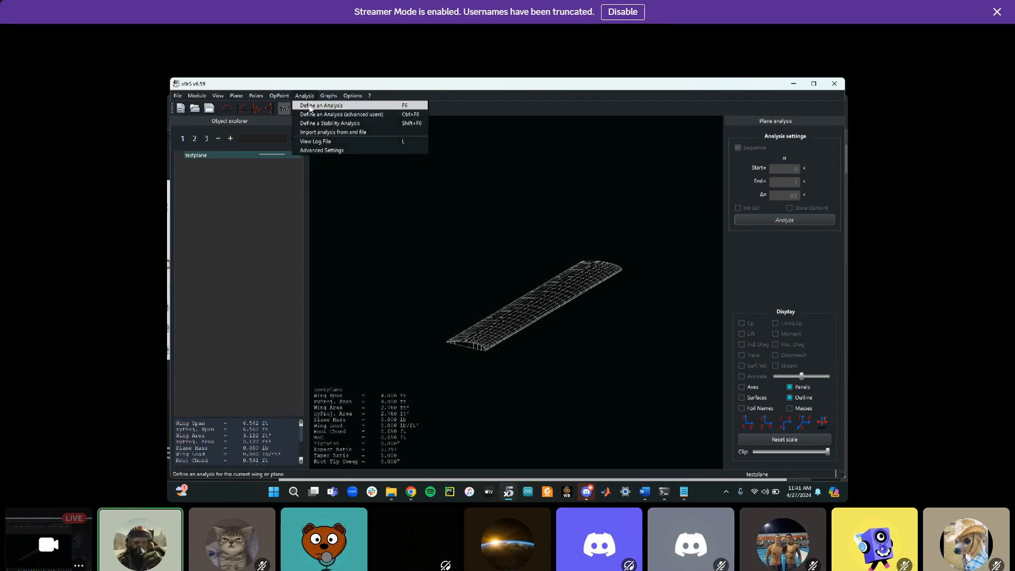
left_click(310, 107)
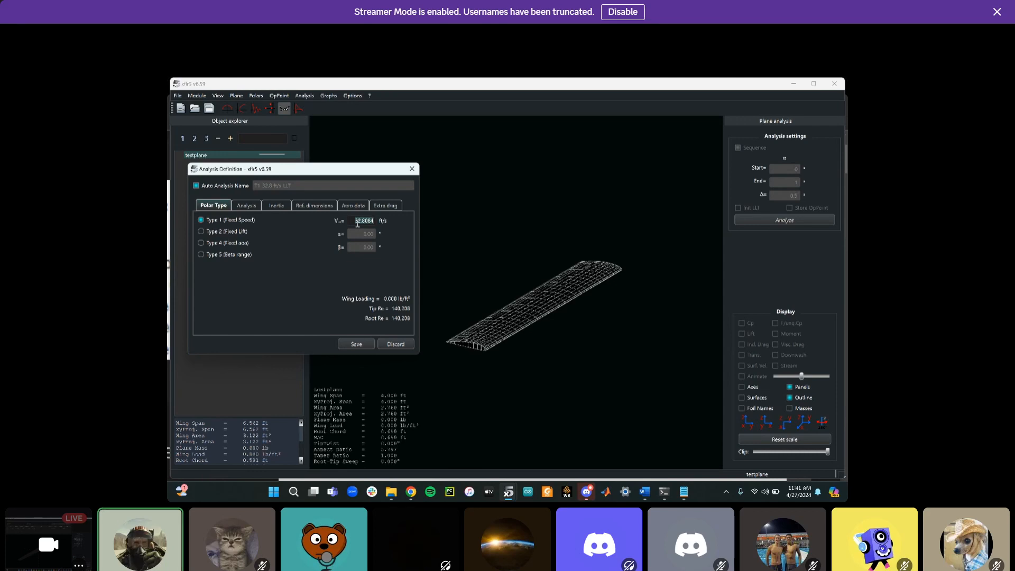
key("BackSpace")
type("30")
key("Tab")
Review the analysis method, inertia, reference dimensions, aero data and extra drag settings, and save the analysis
left_click(246, 206)
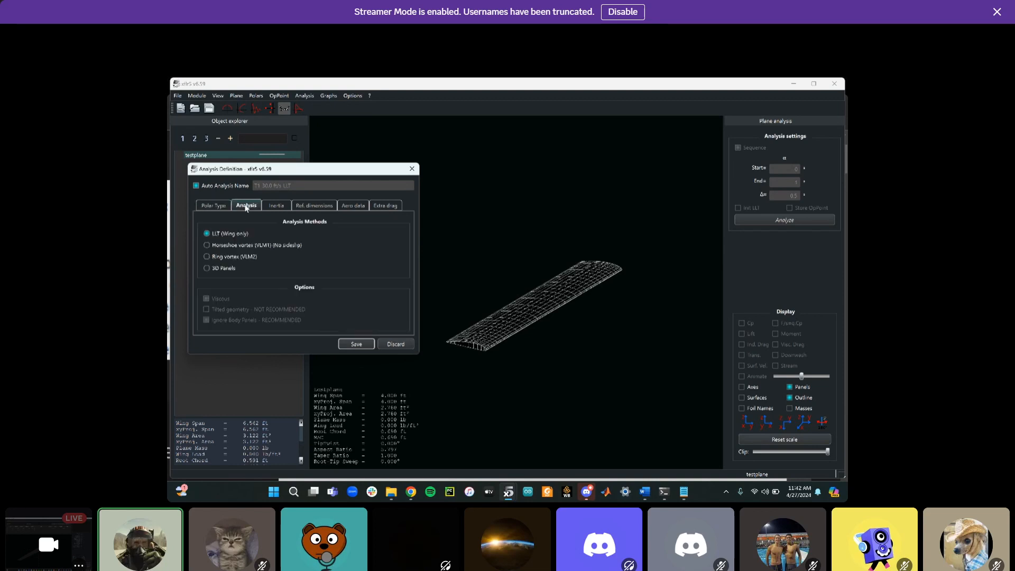
left_click(214, 205)
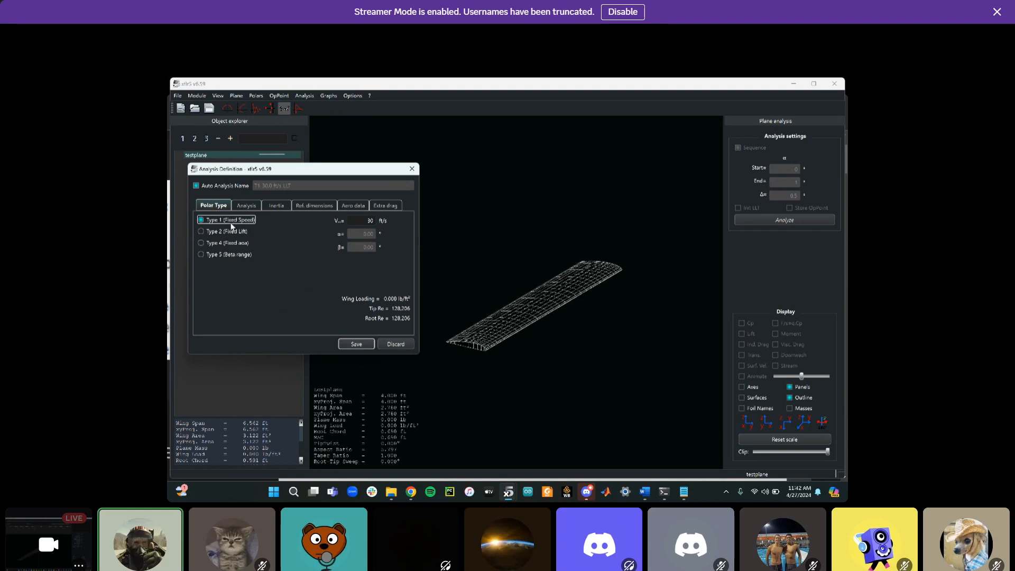
left_click(248, 210)
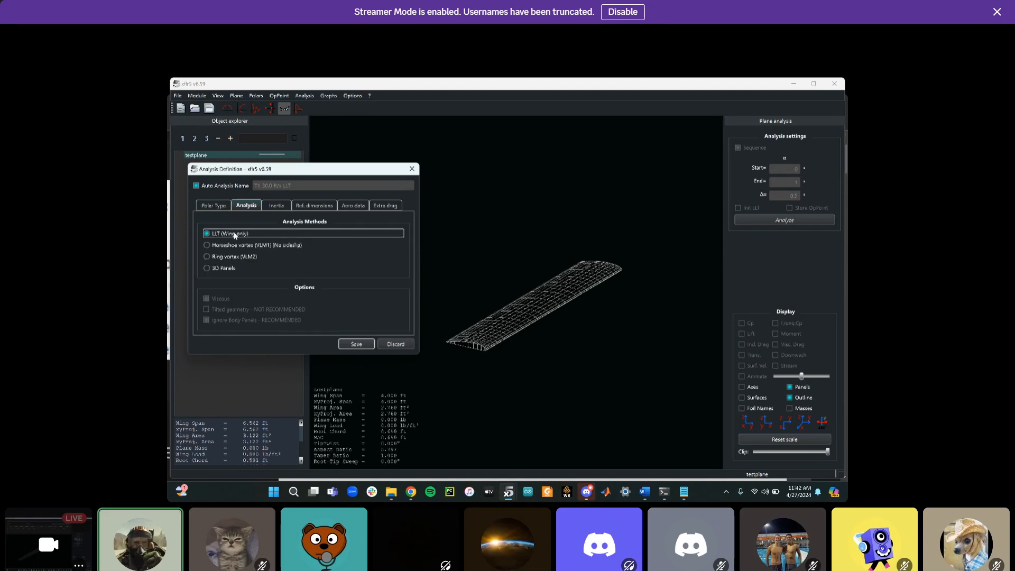
left_click(278, 207)
left_click(313, 205)
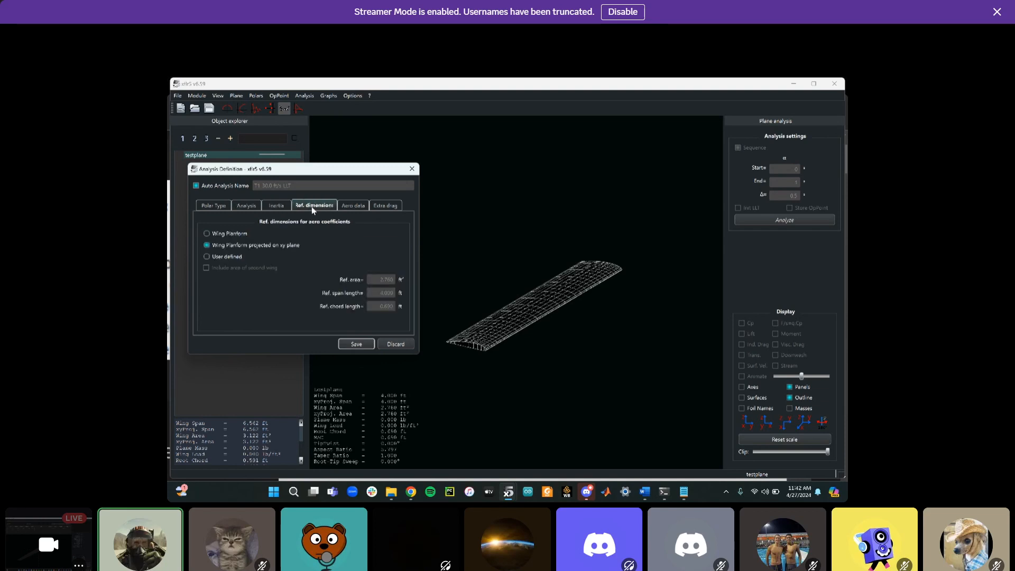
left_click(346, 205)
left_click(383, 206)
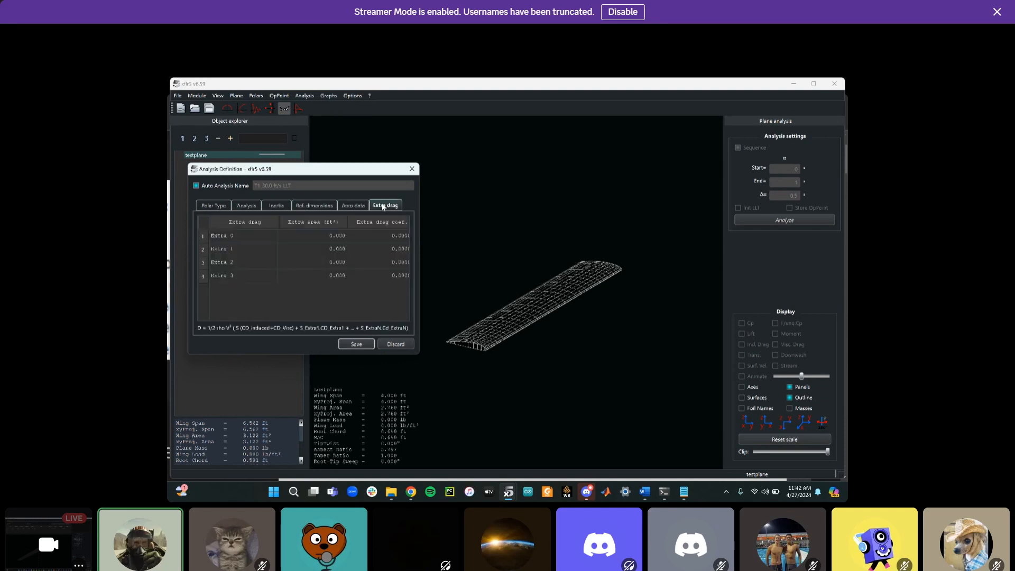
left_click(349, 343)
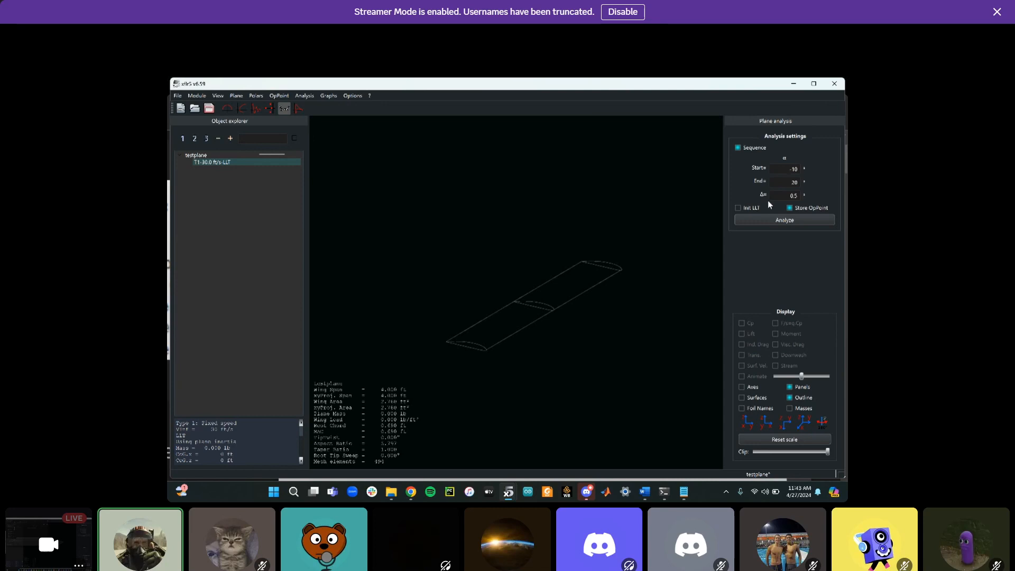
Run the analysis sequence from -10 to 20 degrees alpha in 0.5 steps
type("-")
type("-")
left_click(776, 220)
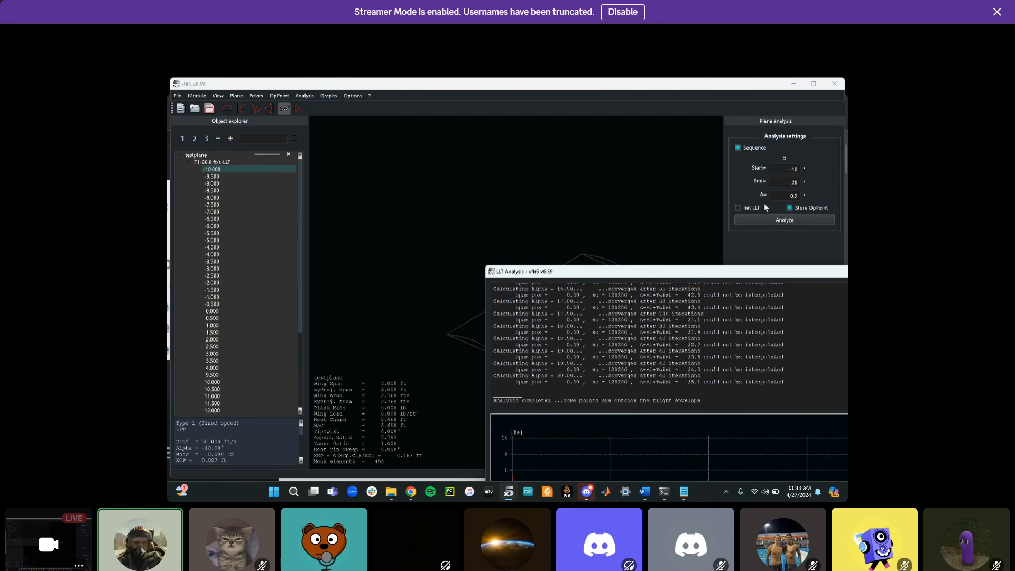
Close the analysis log window and switch to the polar view
left_click_drag(546, 277, 358, 168)
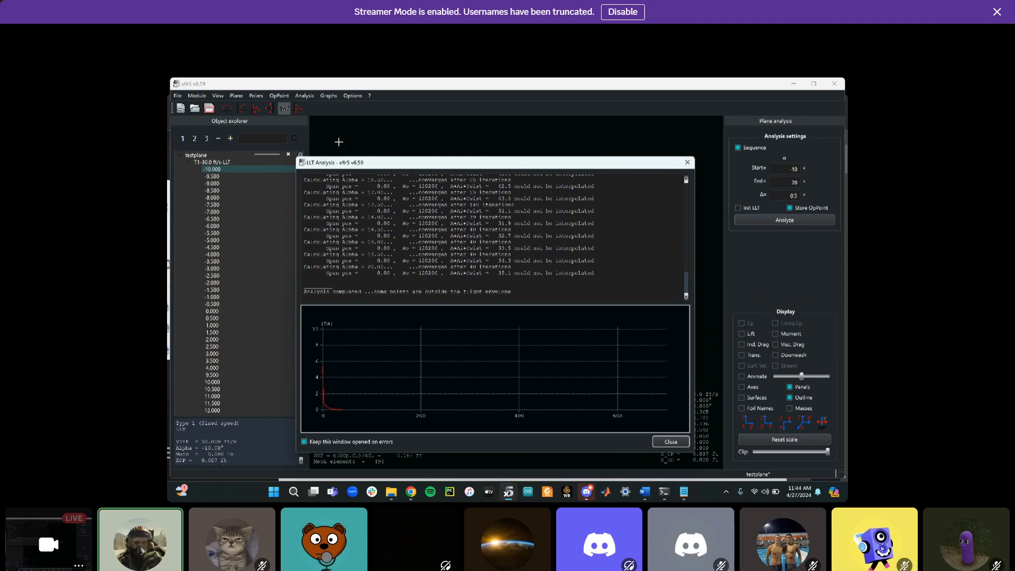
left_click_drag(355, 162, 458, 214)
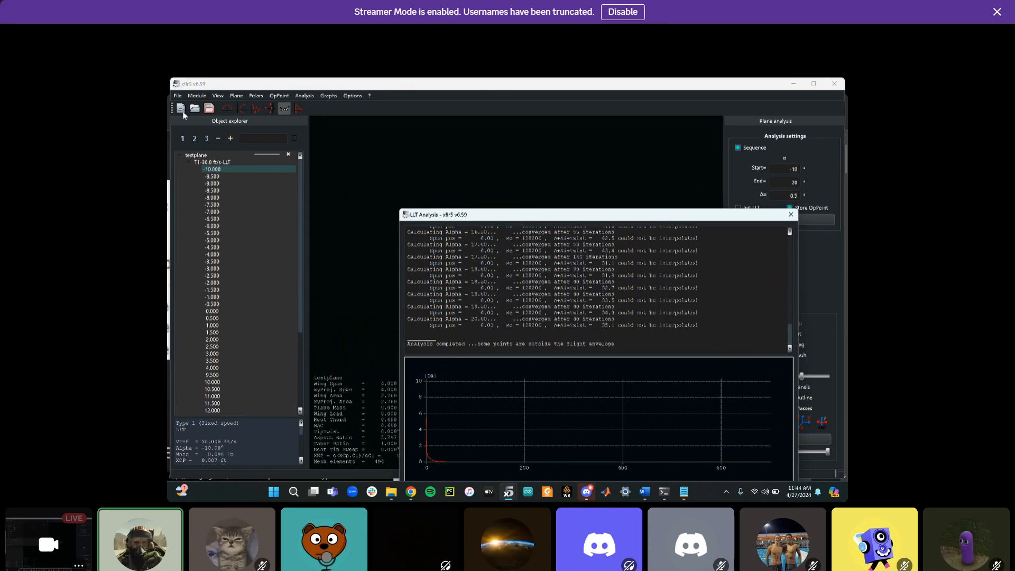
left_click(218, 108)
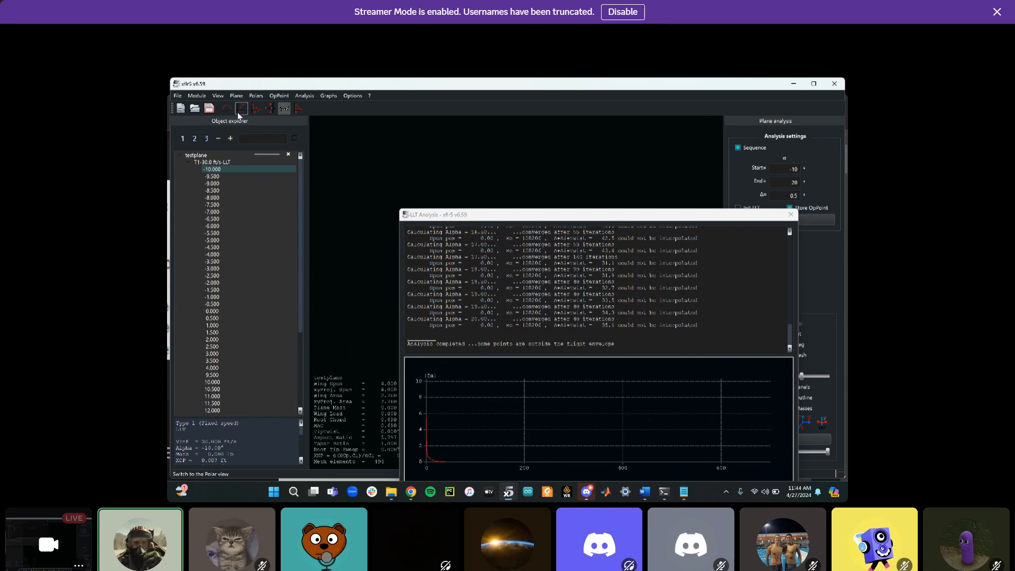
left_click(241, 108)
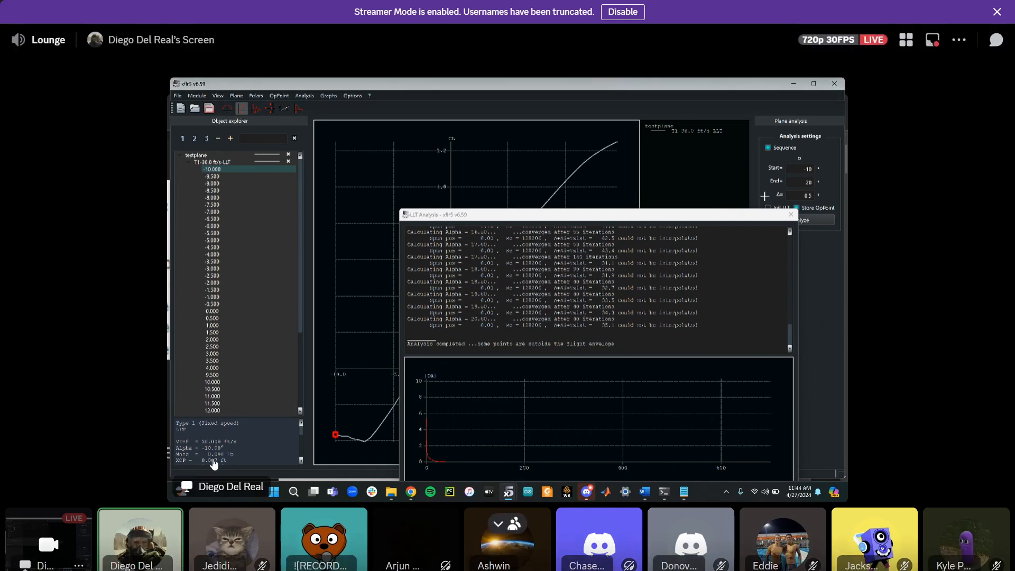
left_click(790, 215)
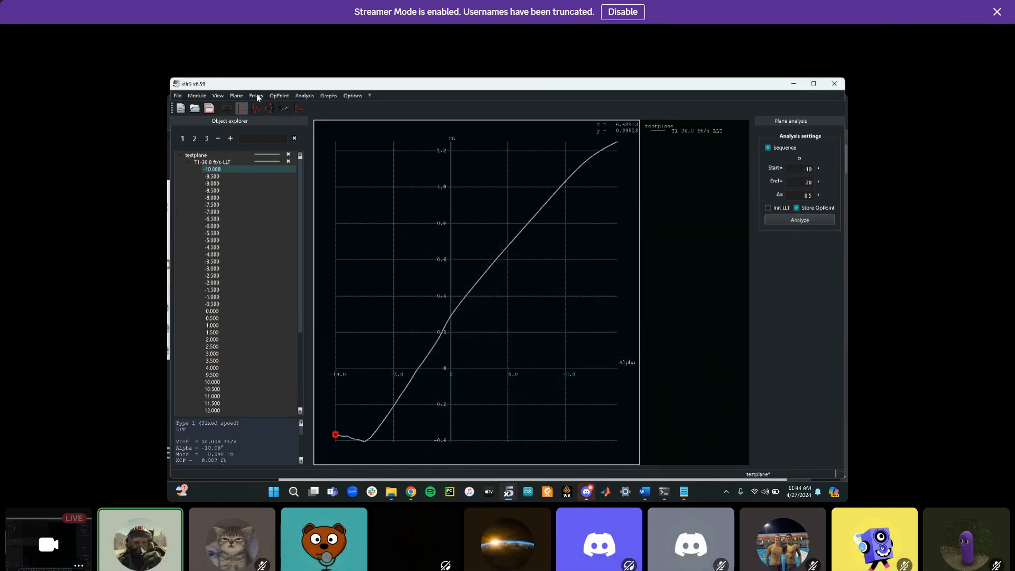
Display all polar graphs and set the CL/CD graph's x-axis variable to Alpha
left_click(322, 97)
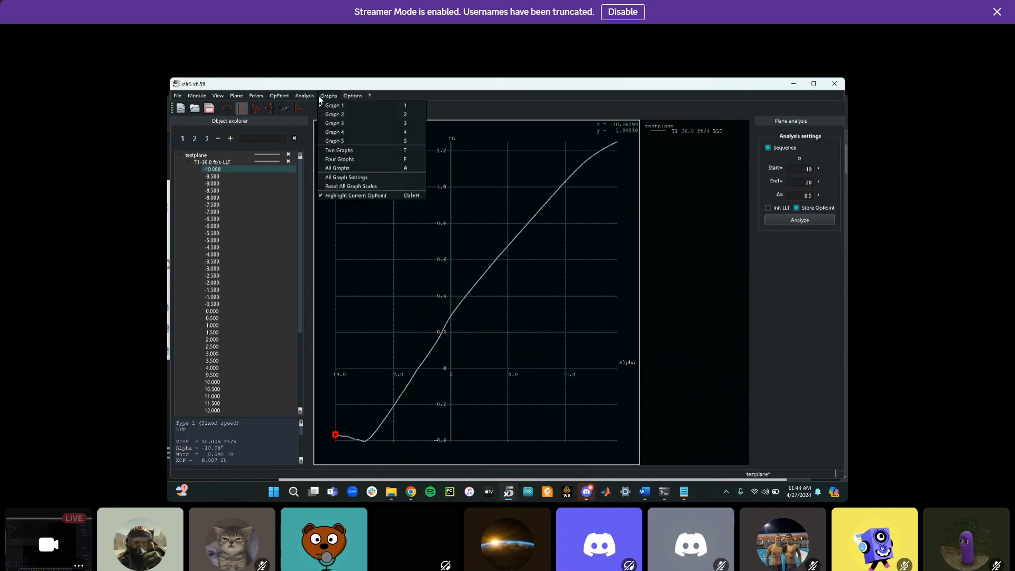
left_click(337, 168)
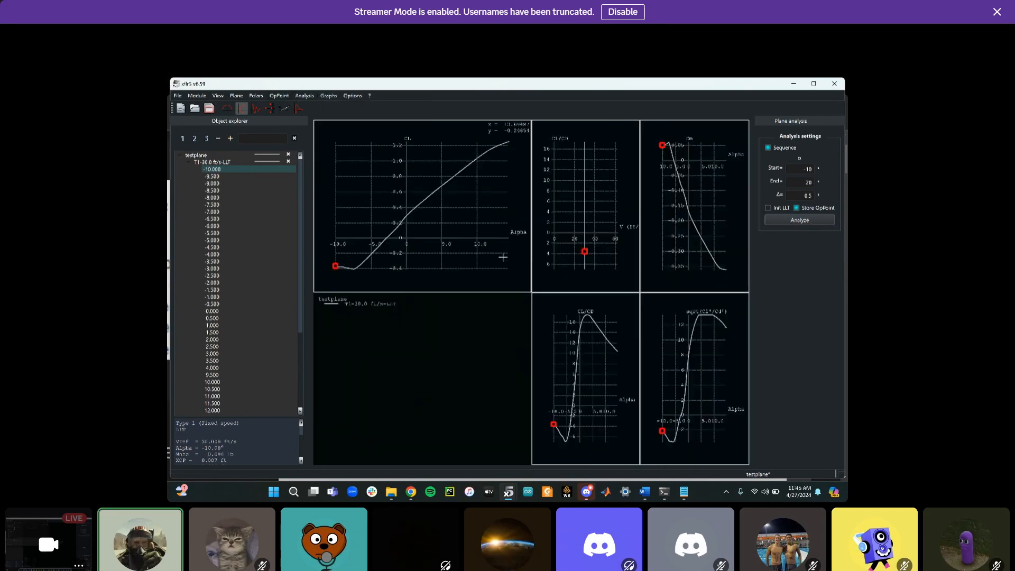
right_click(614, 199)
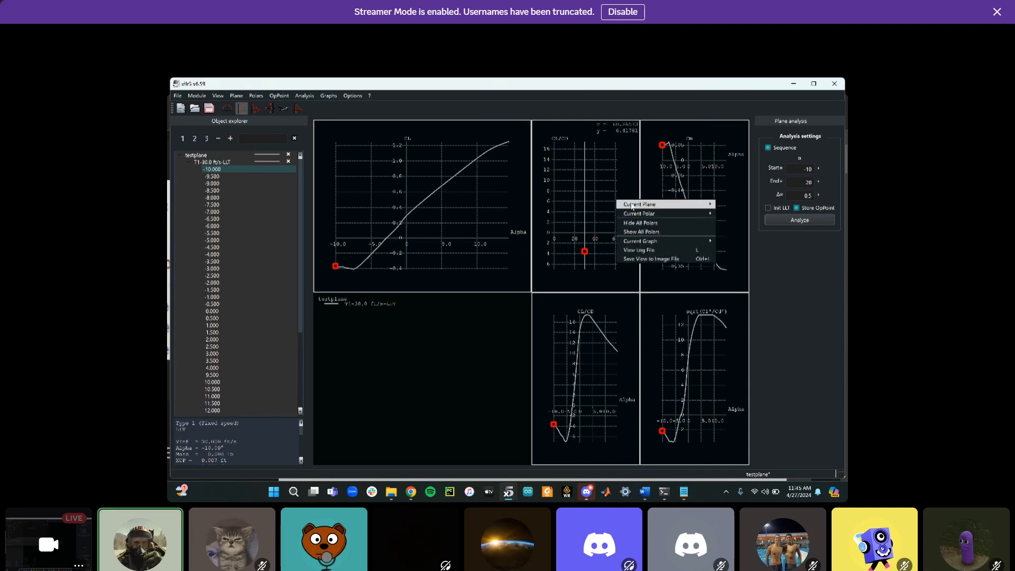
mouse_move(681, 241)
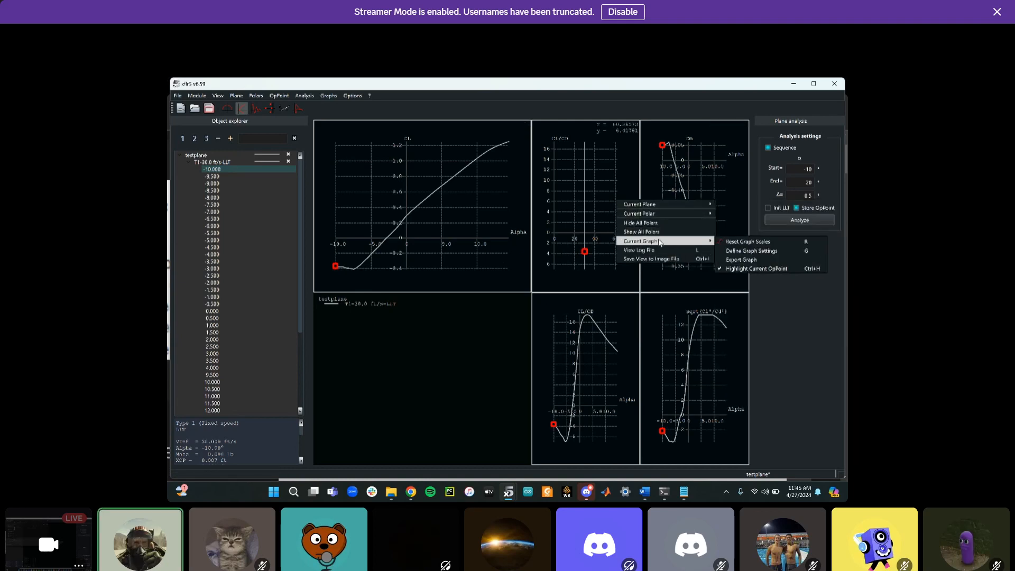
left_click(733, 251)
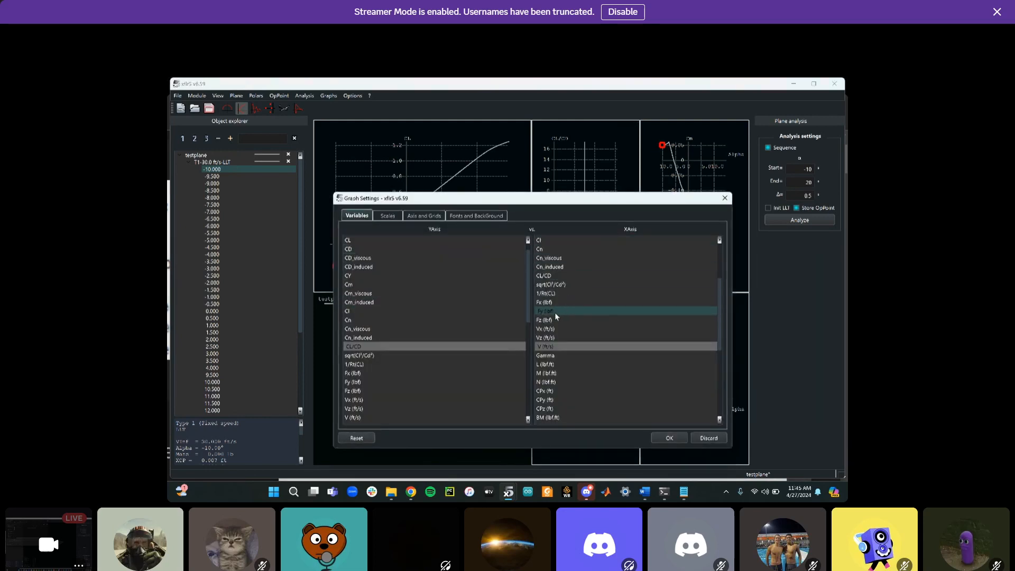
scroll(552, 320, "up", 4)
left_click(557, 241)
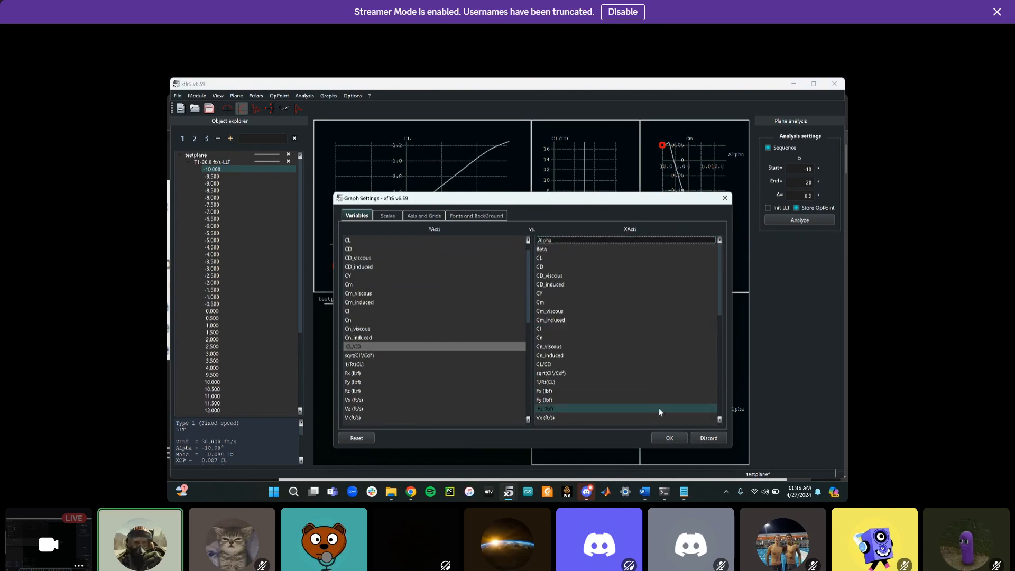
left_click(668, 437)
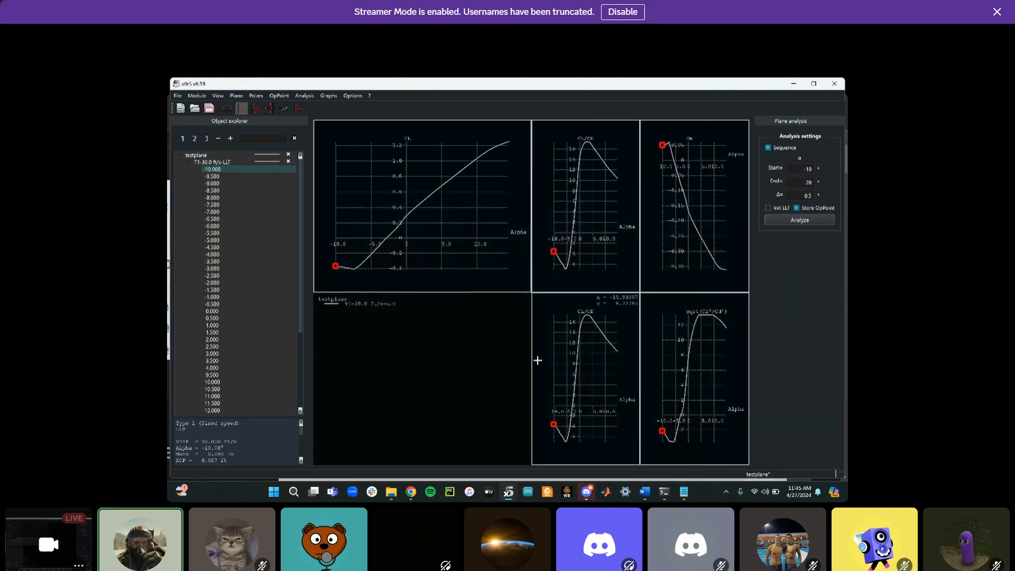
Switch to the operating point view and step through several operating points, ending at alpha 1.5
scroll(470, 182, "down", 3)
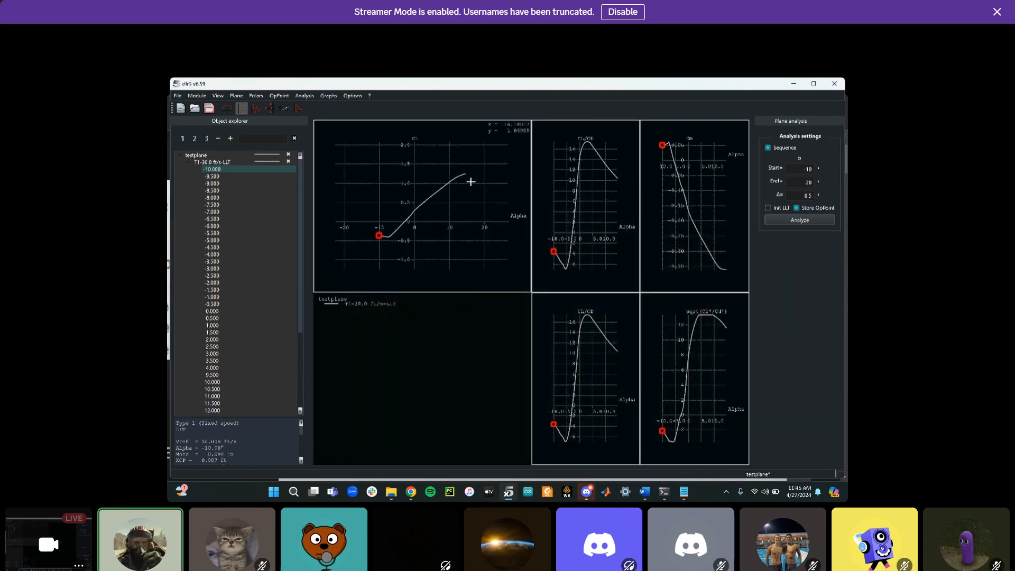
scroll(470, 181, "down", 3)
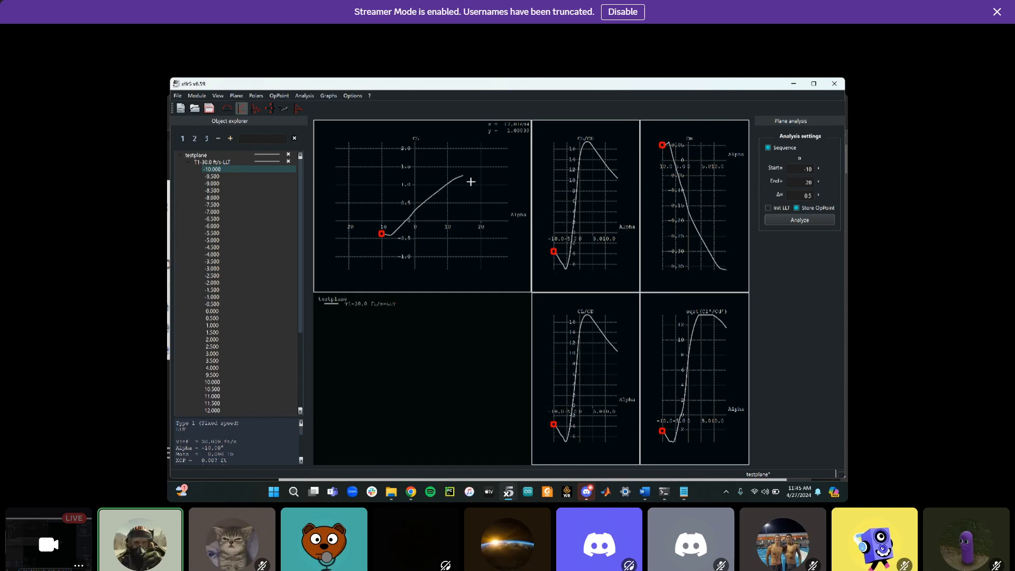
left_click(224, 110)
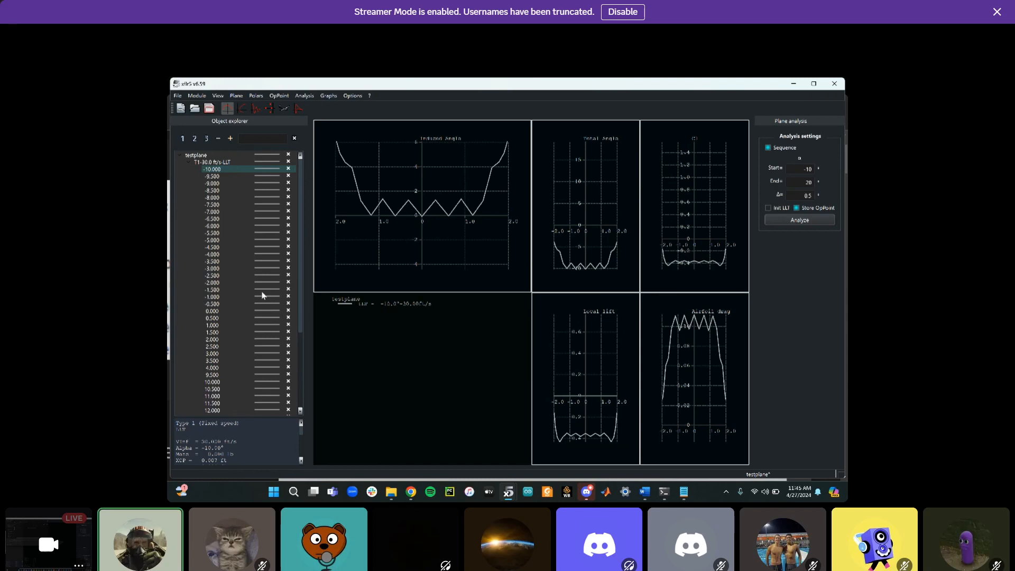
left_click(233, 318)
left_click(232, 339)
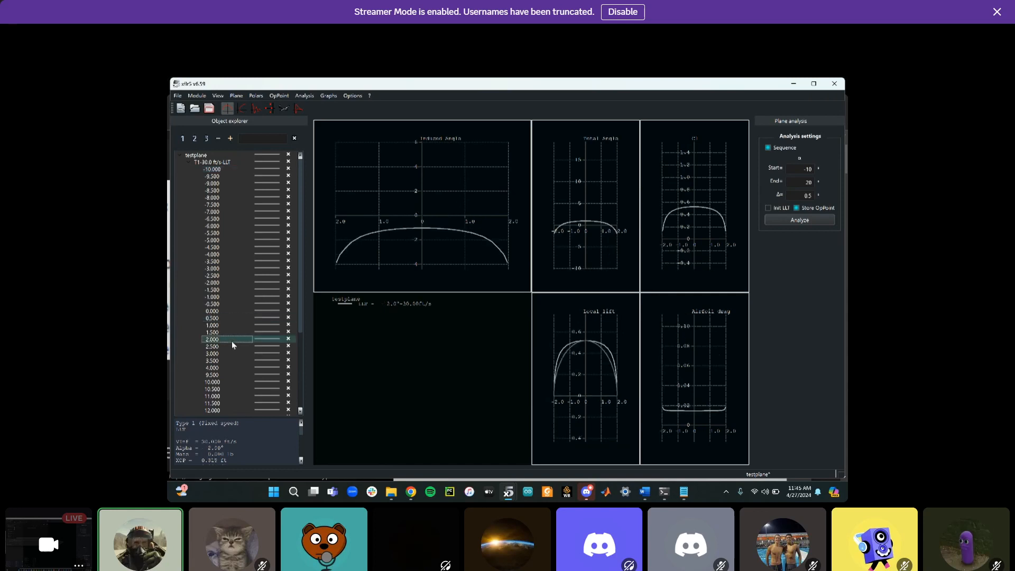
left_click(229, 360)
left_click(233, 332)
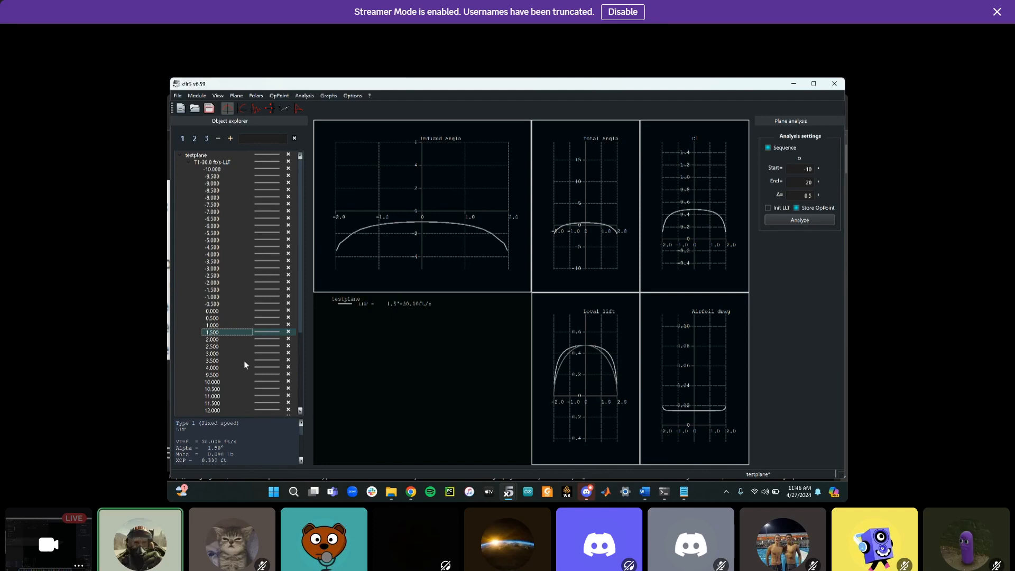
Compare the polar and operating point views and examine the spanwise induced angle and drag graphs
left_click(242, 108)
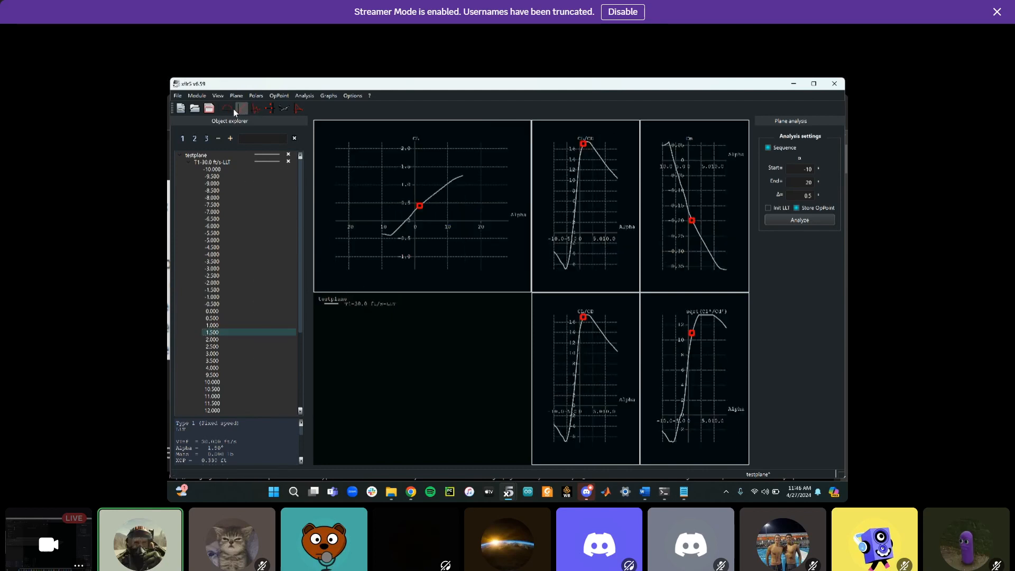
left_click(230, 109)
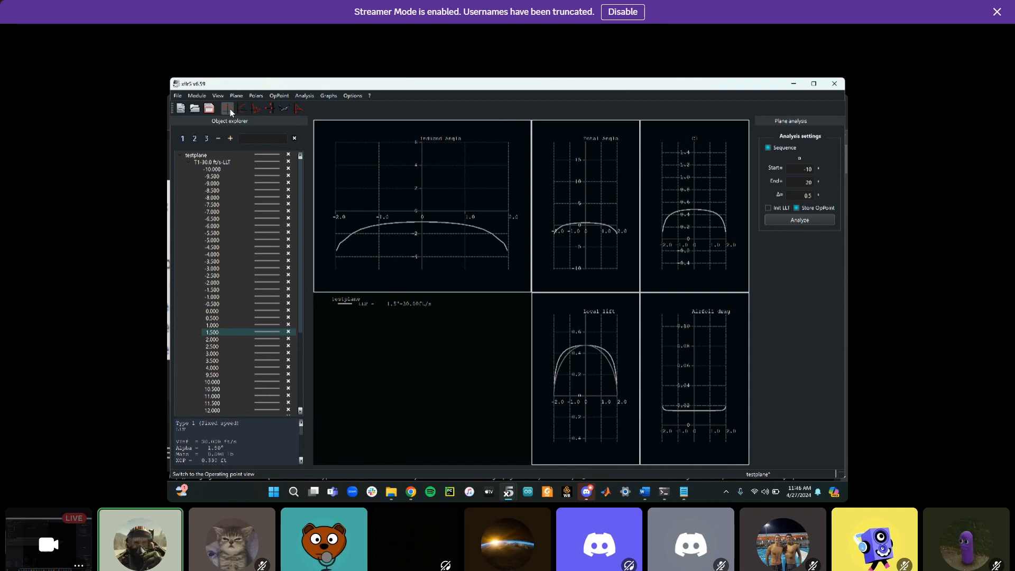
right_click(573, 332)
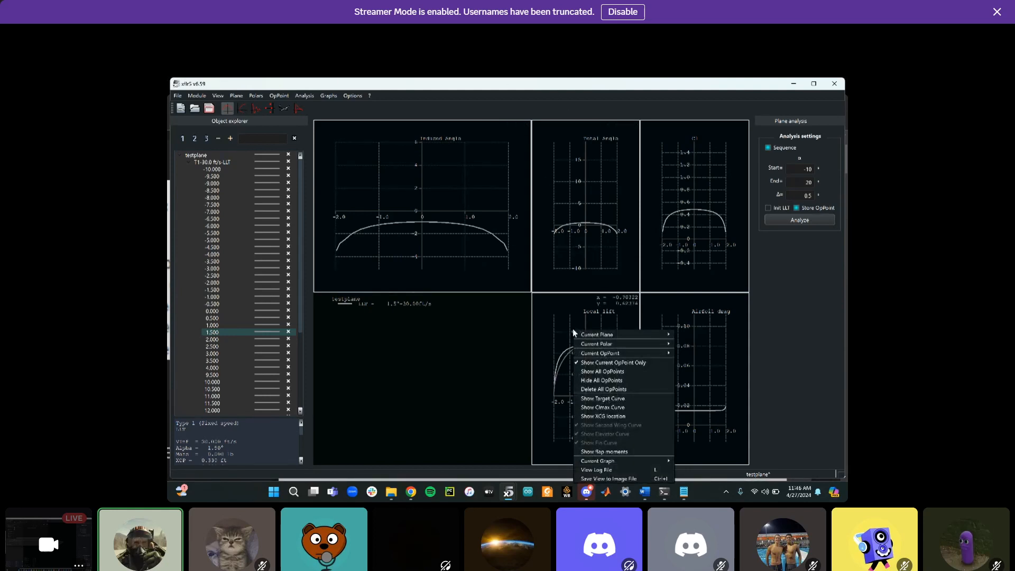
left_click(413, 400)
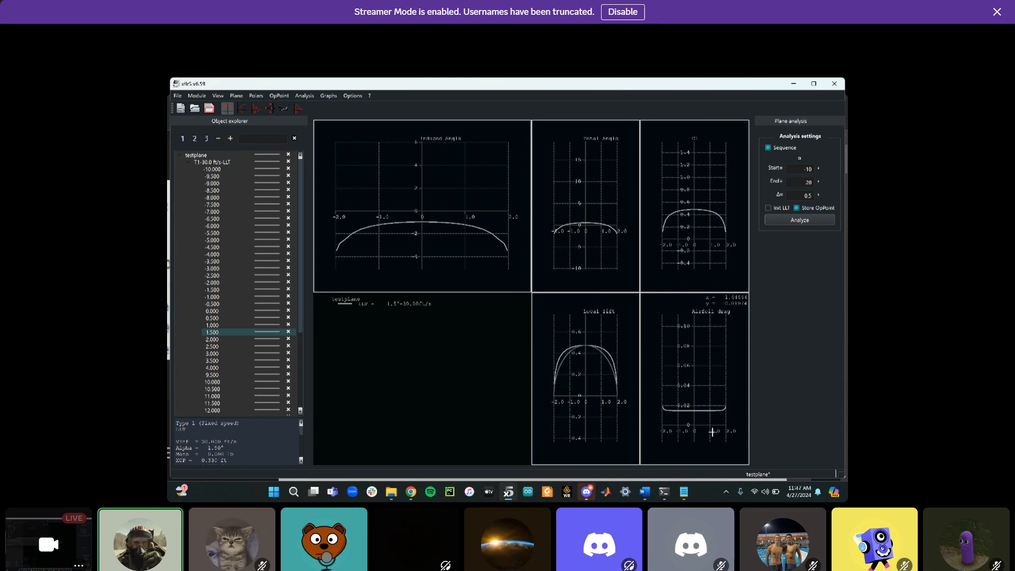
scroll(701, 414, "down", 2)
scroll(702, 412, "up", 5)
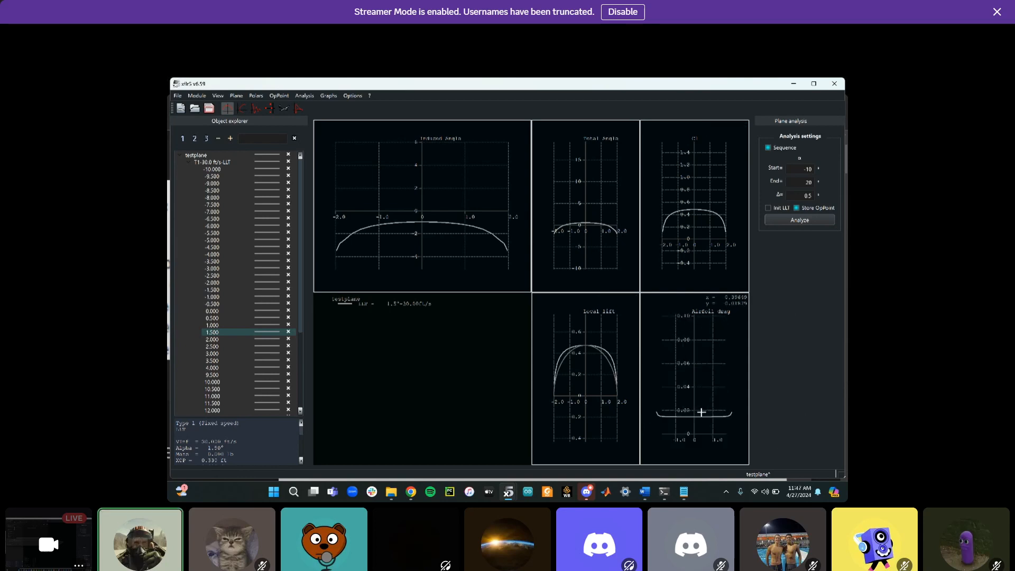
right_click(702, 413)
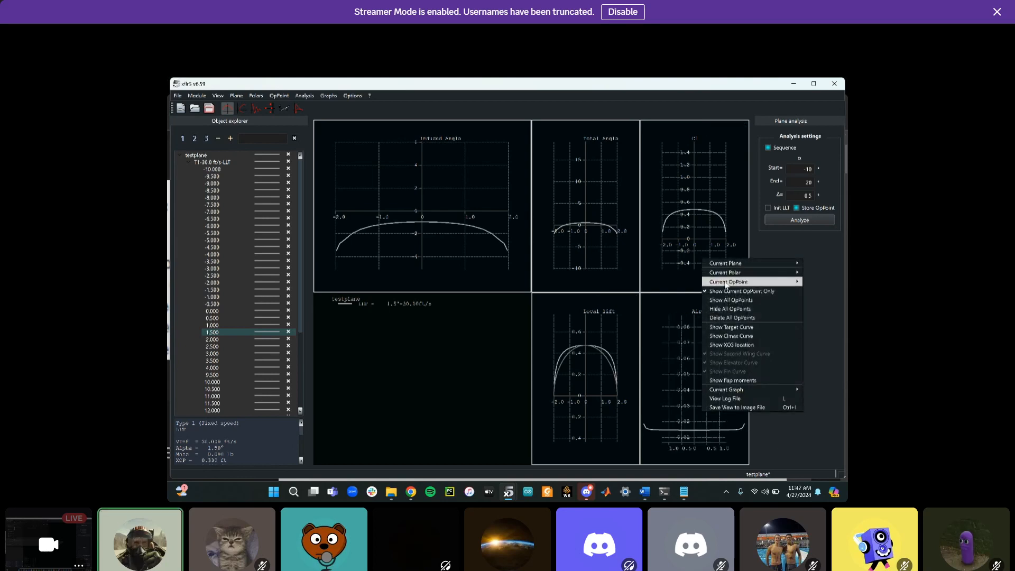
left_click(405, 405)
scroll(614, 154, "down", 3)
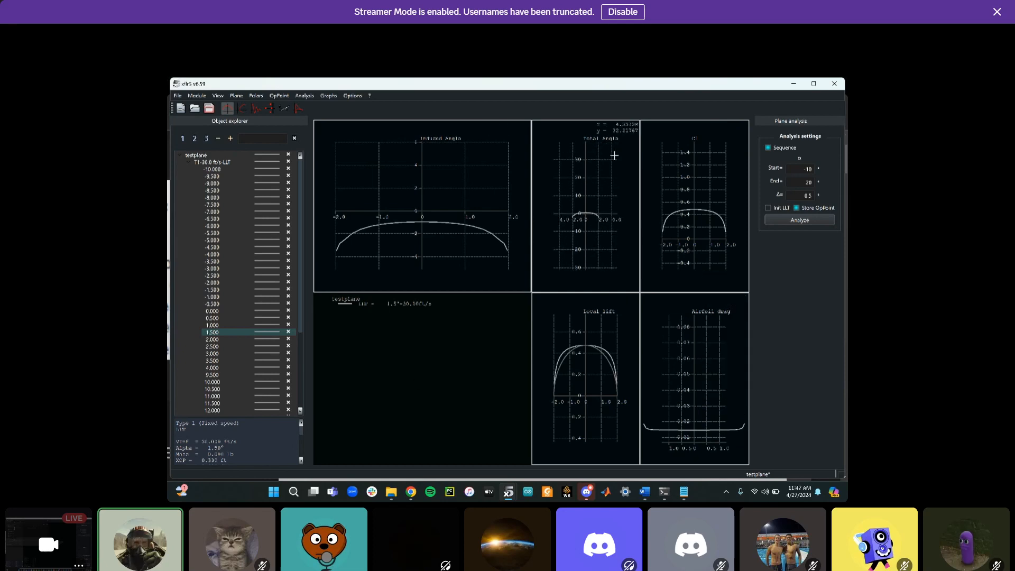
scroll(614, 154, "up", 5)
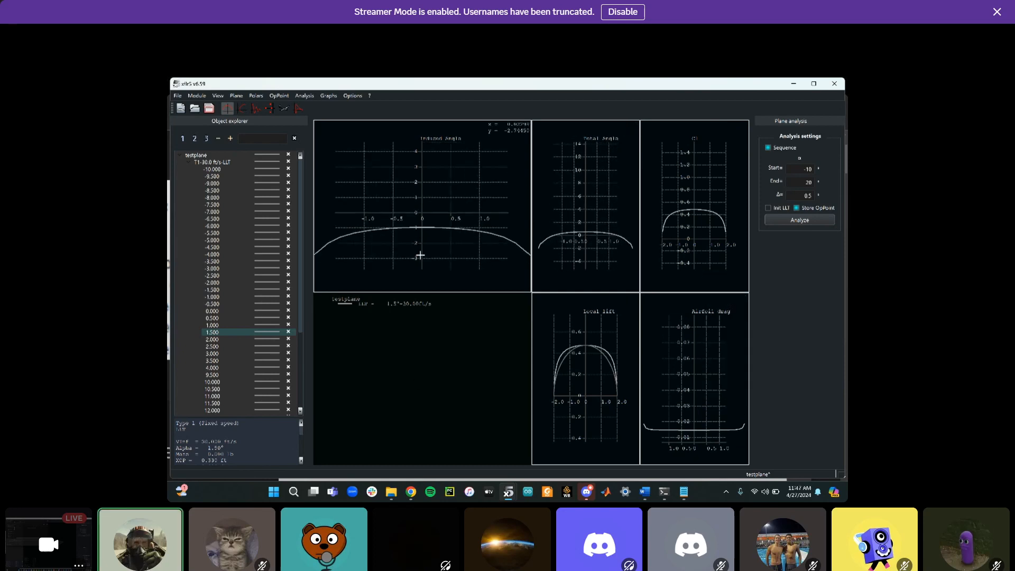
scroll(422, 264, "up", 3)
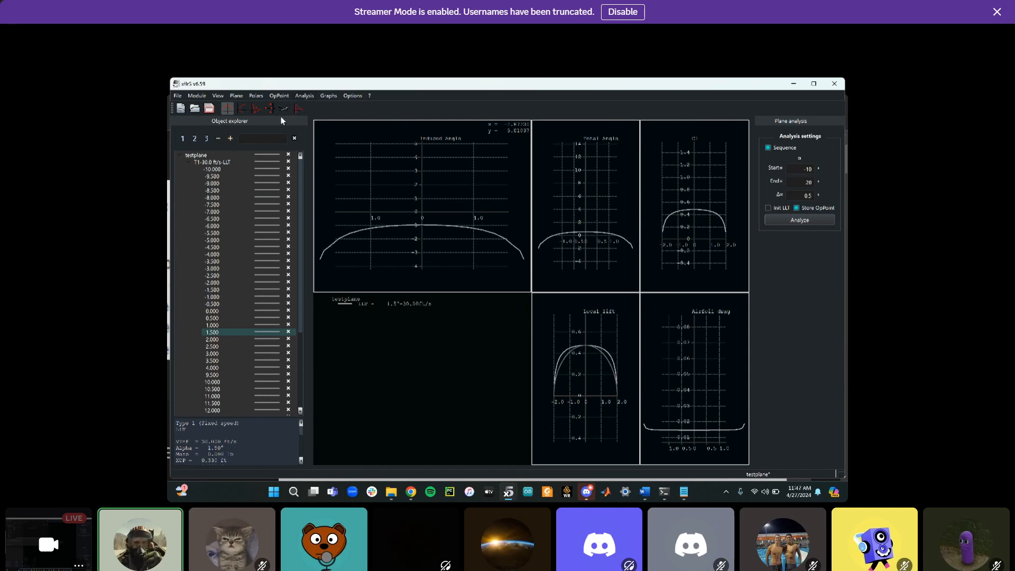
Toggle to the polar view and back, then show the elliptic target curve on the operating point graphs
left_click(243, 112)
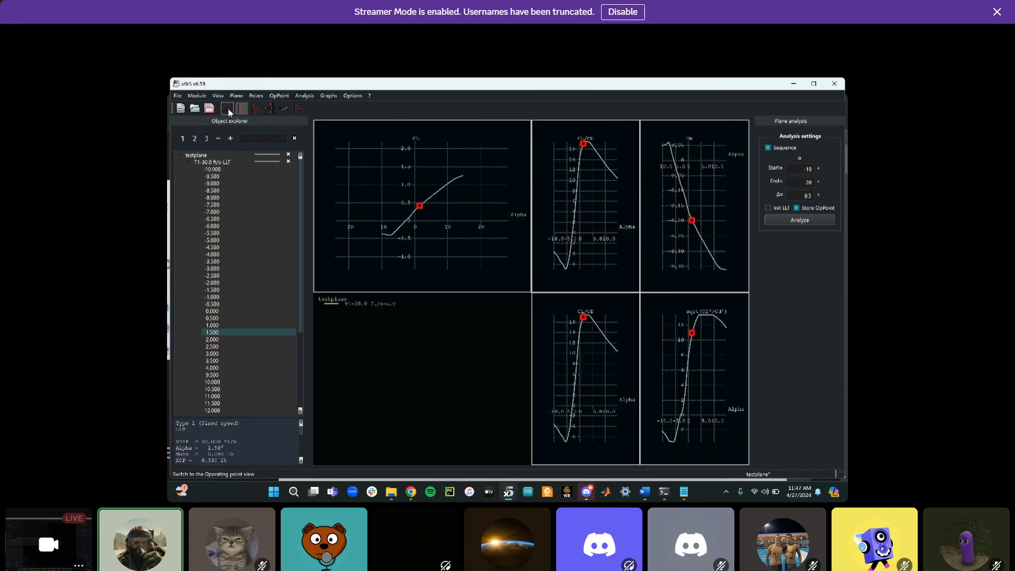
left_click(227, 108)
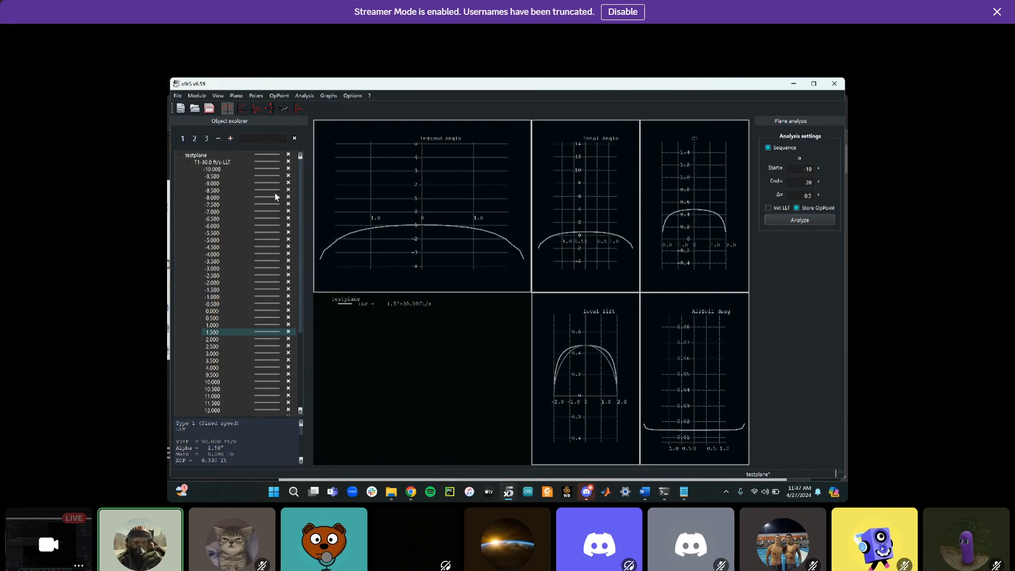
right_click(576, 366)
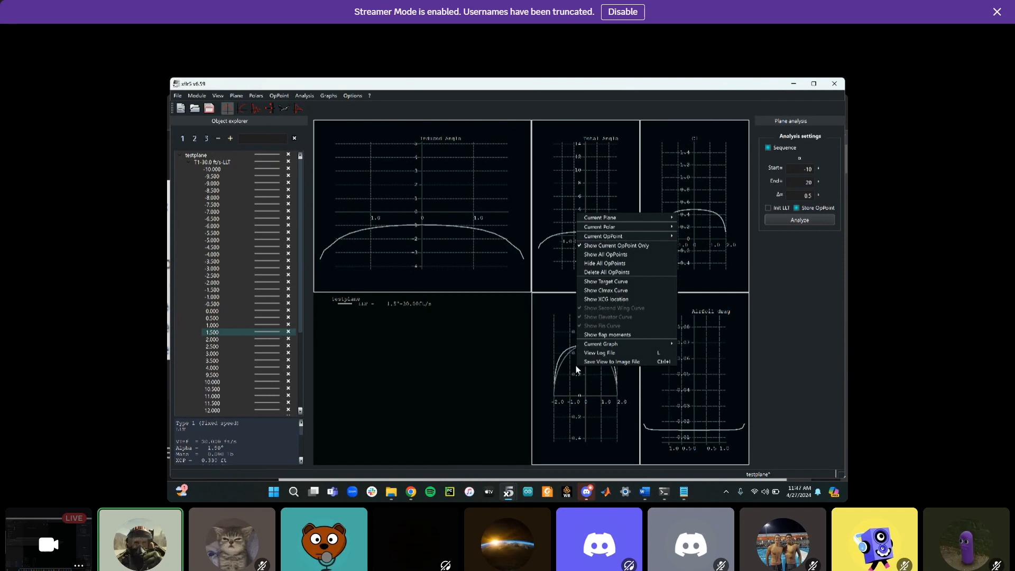
left_click(617, 283)
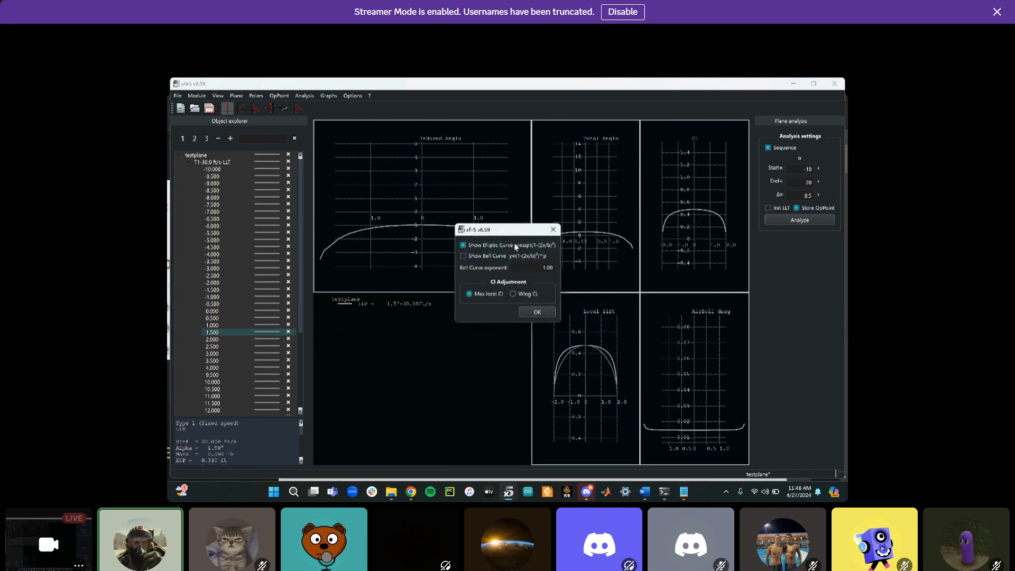
left_click(528, 313)
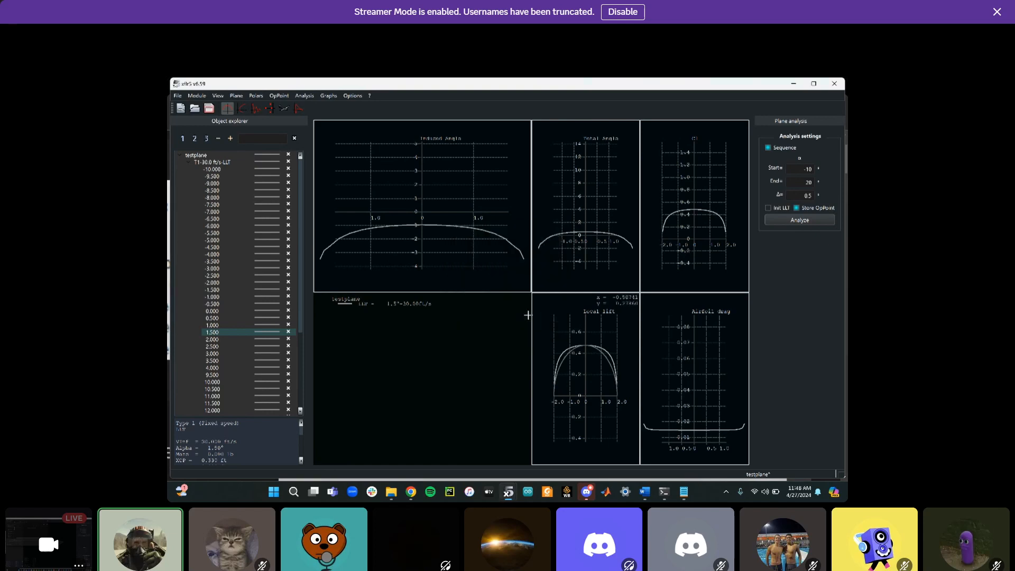
Zoom and pan the induced angle, local lift and airfoil drag graphs to examine the spanwise curves
scroll(599, 358, "down", 2)
scroll(599, 358, "up", 3)
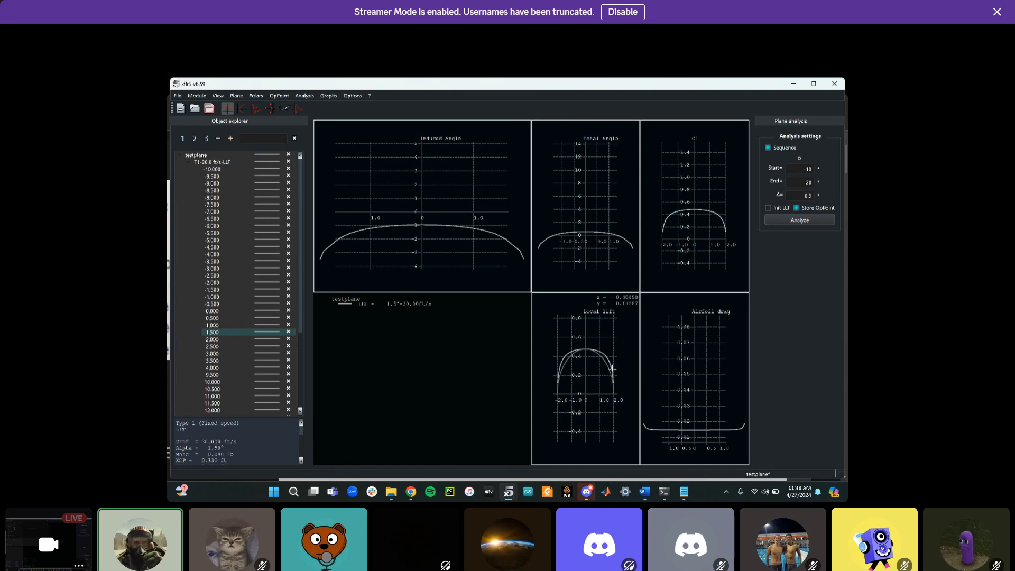
scroll(610, 371, "down", 5)
scroll(610, 371, "up", 4)
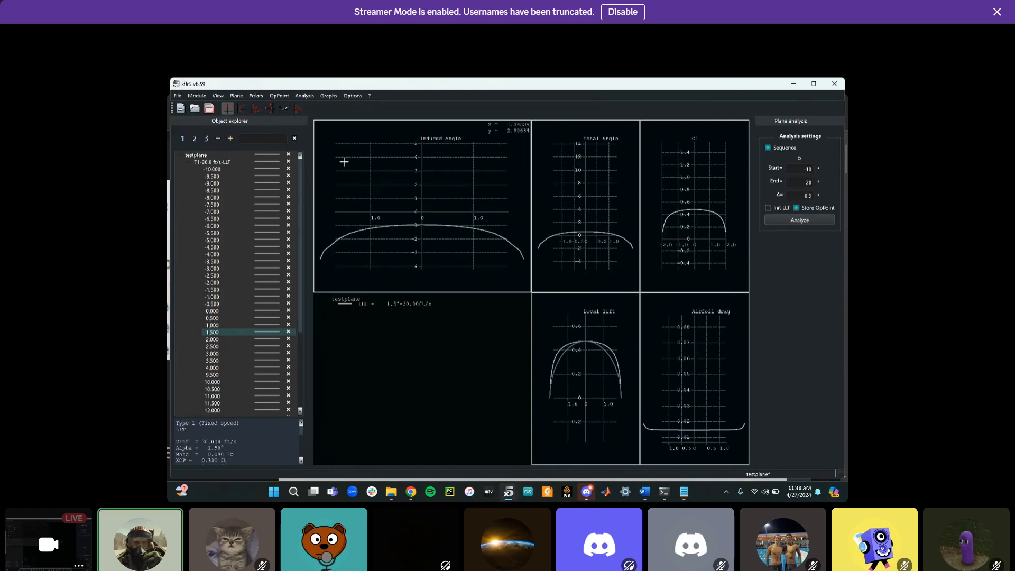
scroll(457, 256, "down", 3)
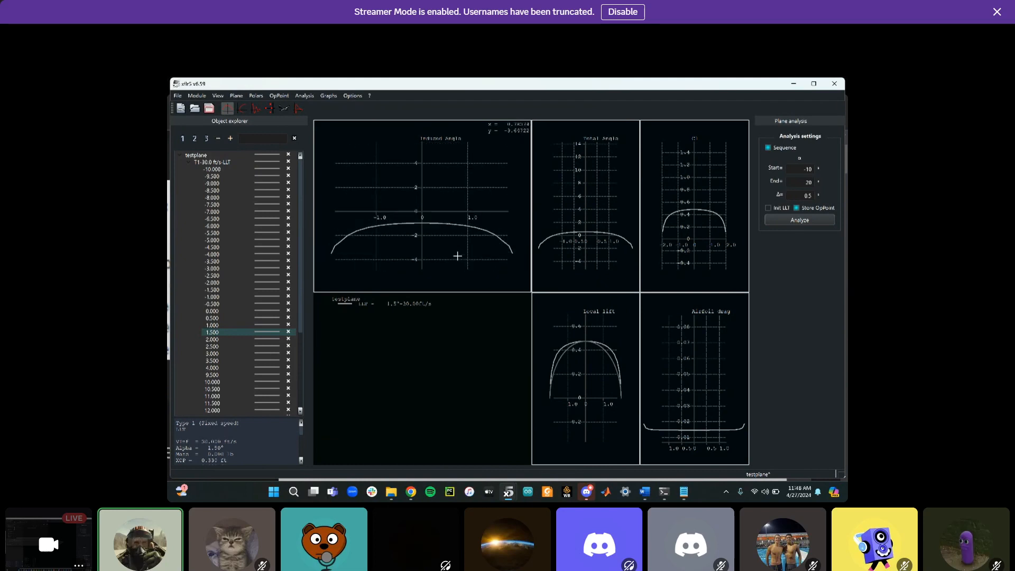
scroll(457, 256, "down", 1)
scroll(730, 358, "down", 2)
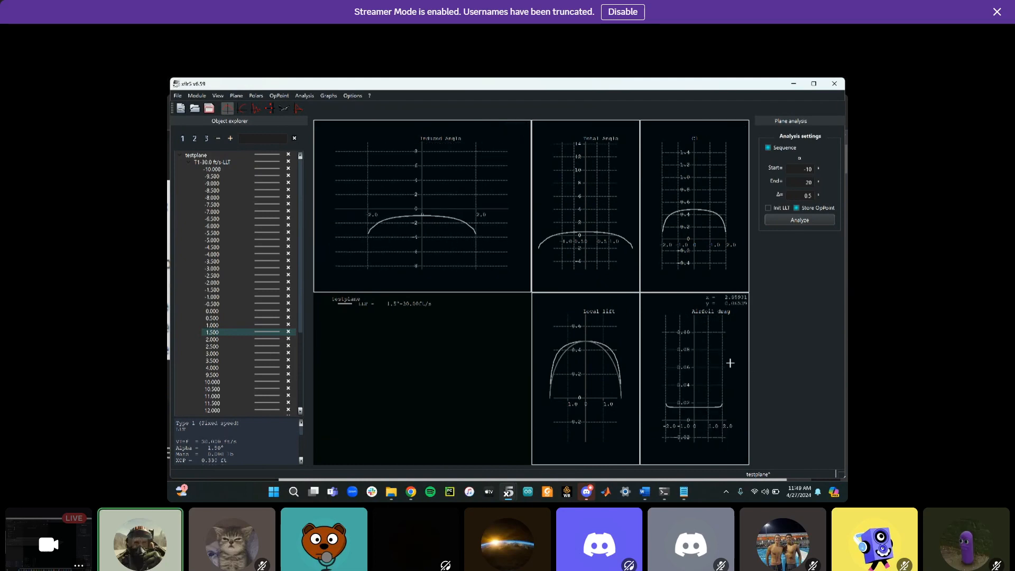
left_click_drag(695, 395, 704, 367)
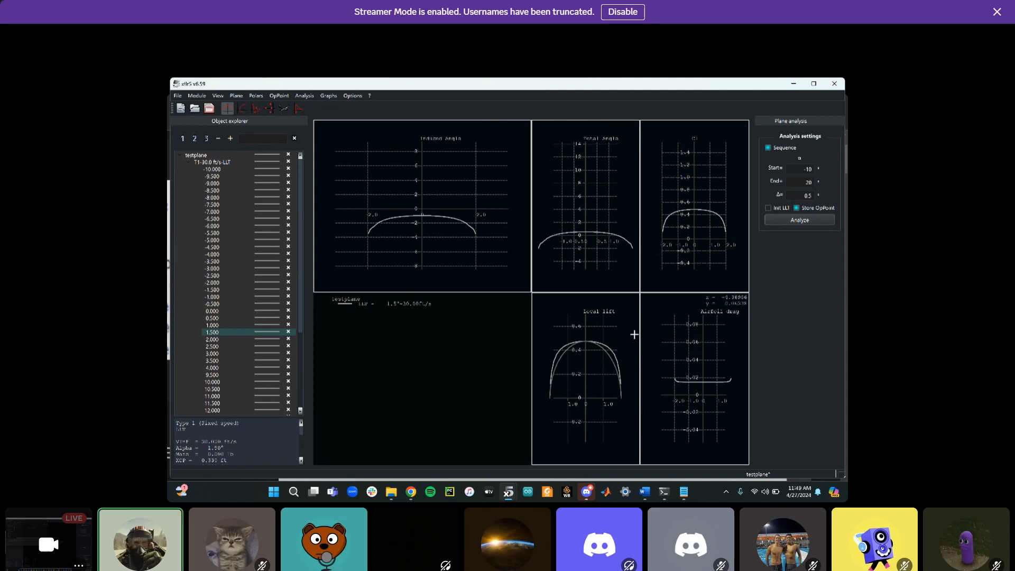
Open the current polar's analysis definition to review its settings and close it without saving
right_click(715, 314)
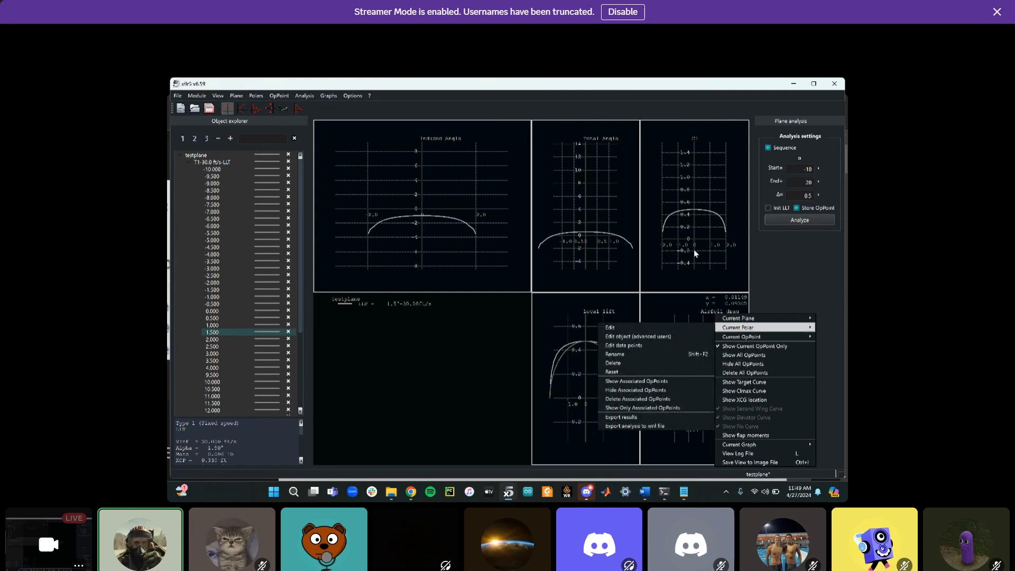
right_click(707, 181)
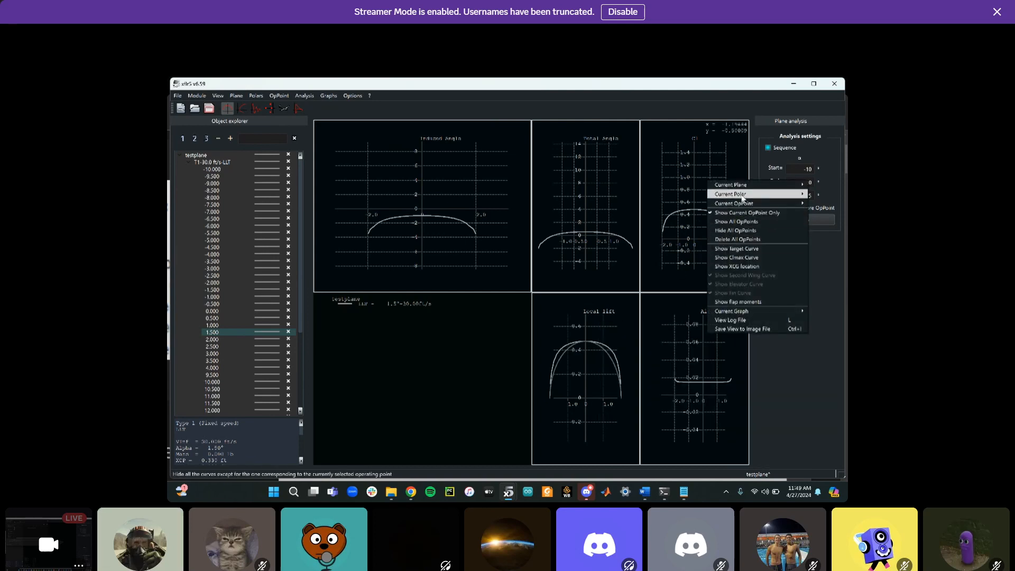
mouse_move(741, 194)
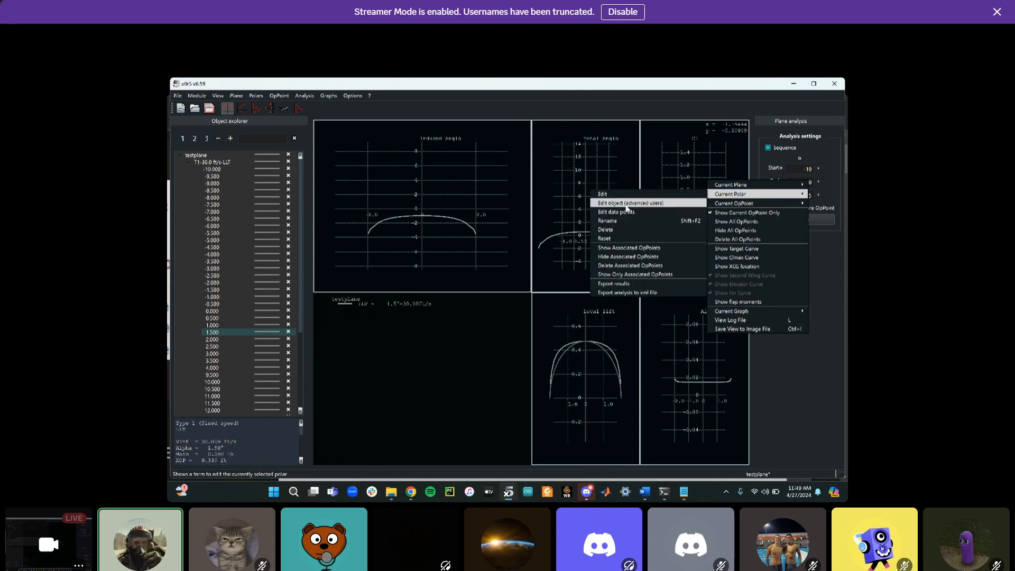
left_click(626, 194)
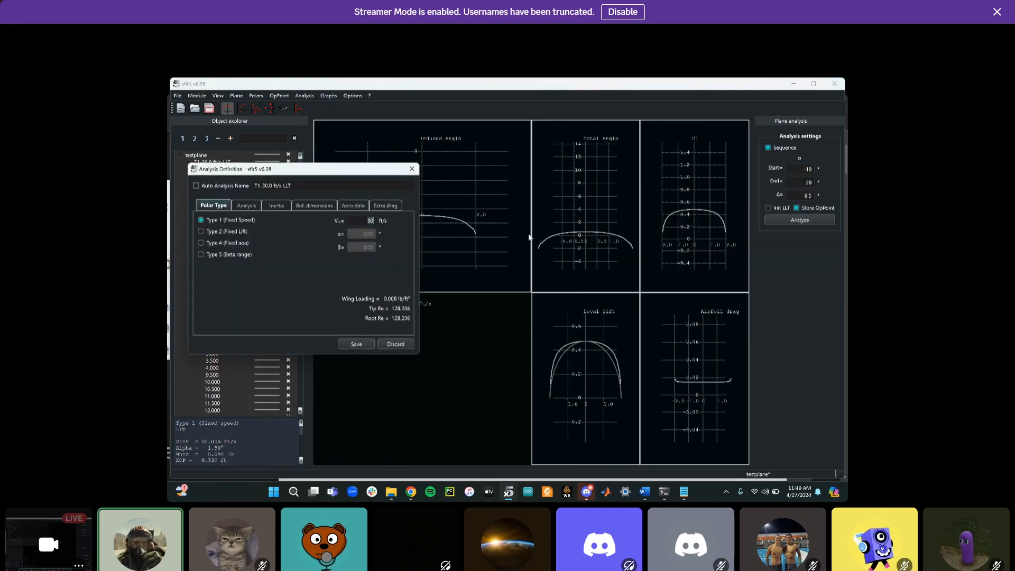
left_click(411, 169)
right_click(682, 181)
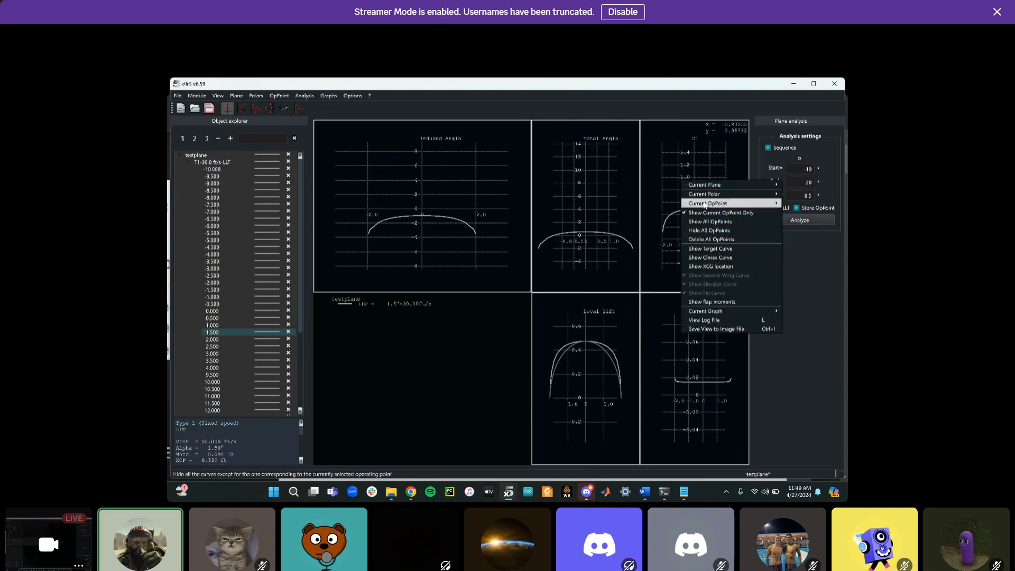
left_click(466, 372)
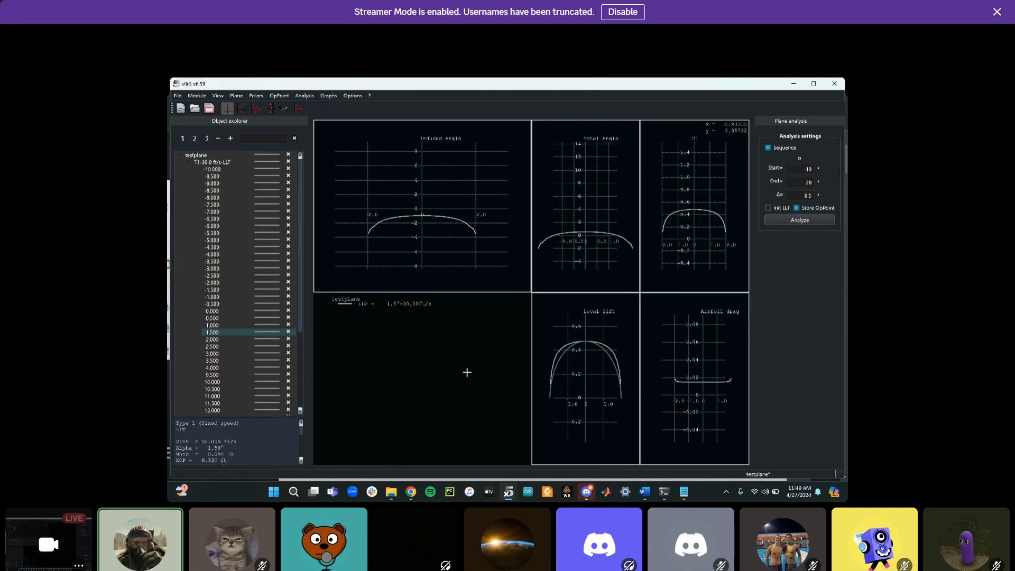